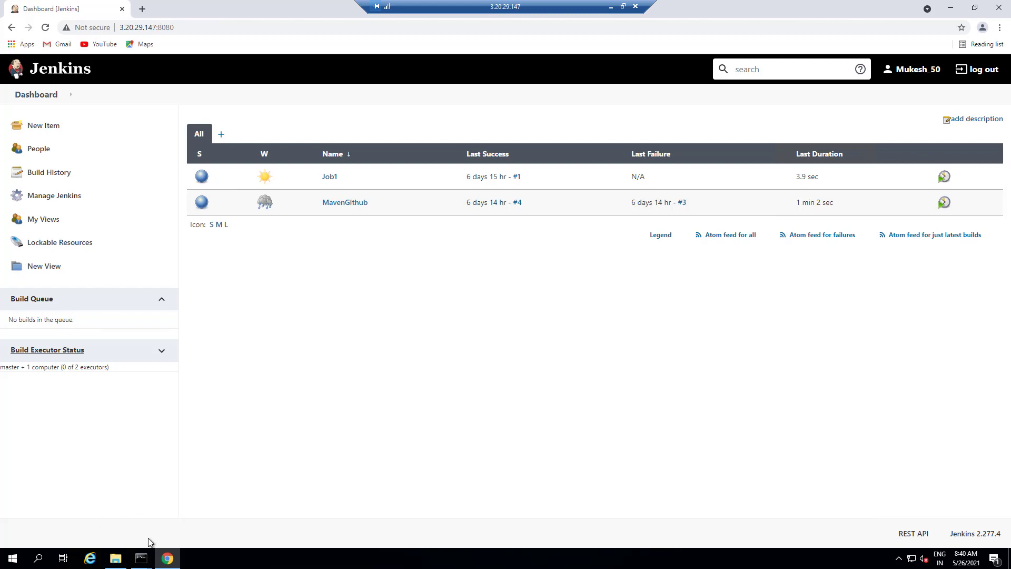
- Check the Jenkins server's console window and the dashboard address on the 3.20.29.147 master machine
left_click(141, 558)
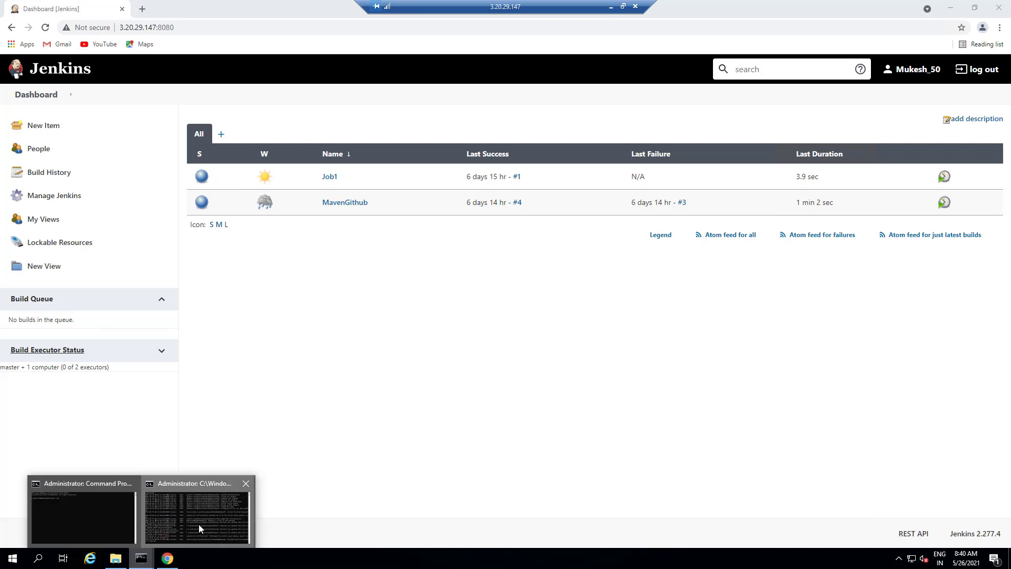
left_click(199, 527)
left_click(386, 466)
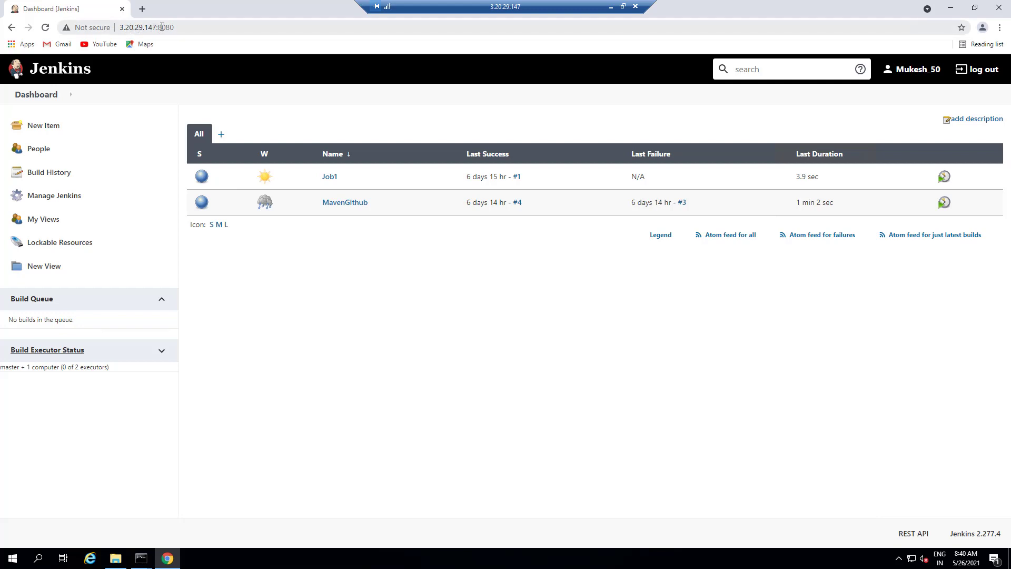
left_click(133, 27)
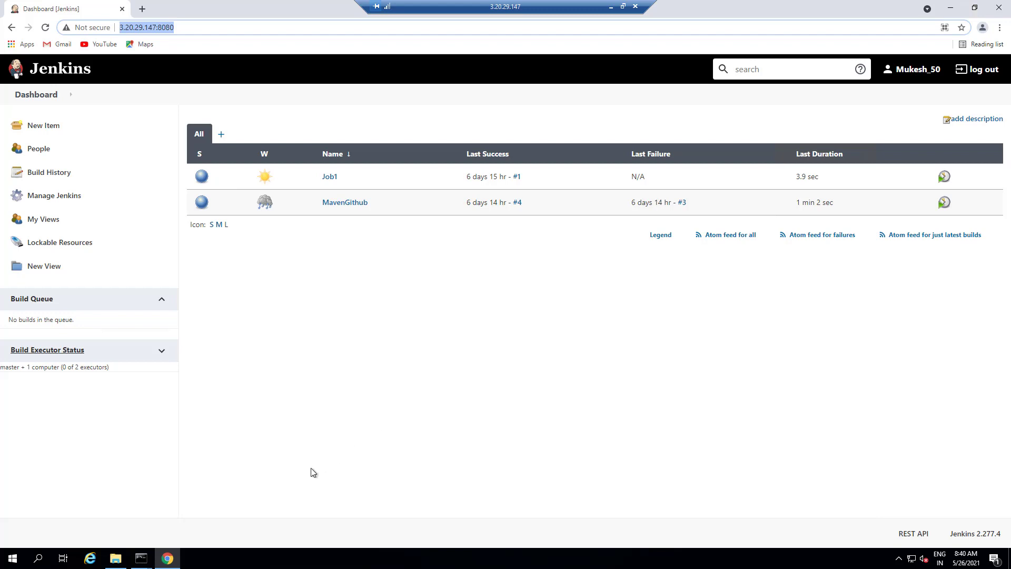
- Switch to the 18.117.26.235 remote session, reload the Jenkins dashboard there and check its address
left_click(611, 8)
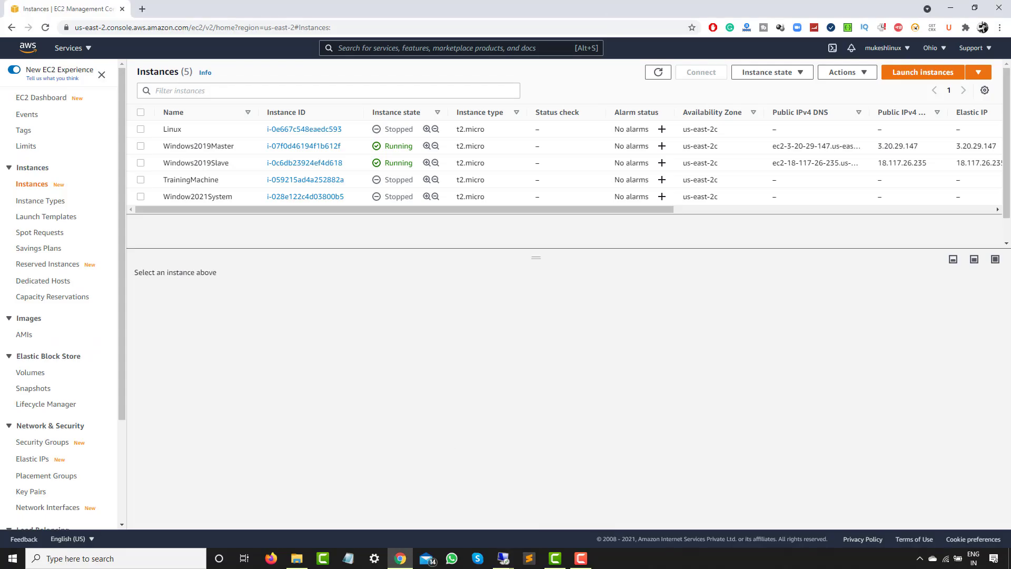
mouse_move(503, 558)
left_click(545, 527)
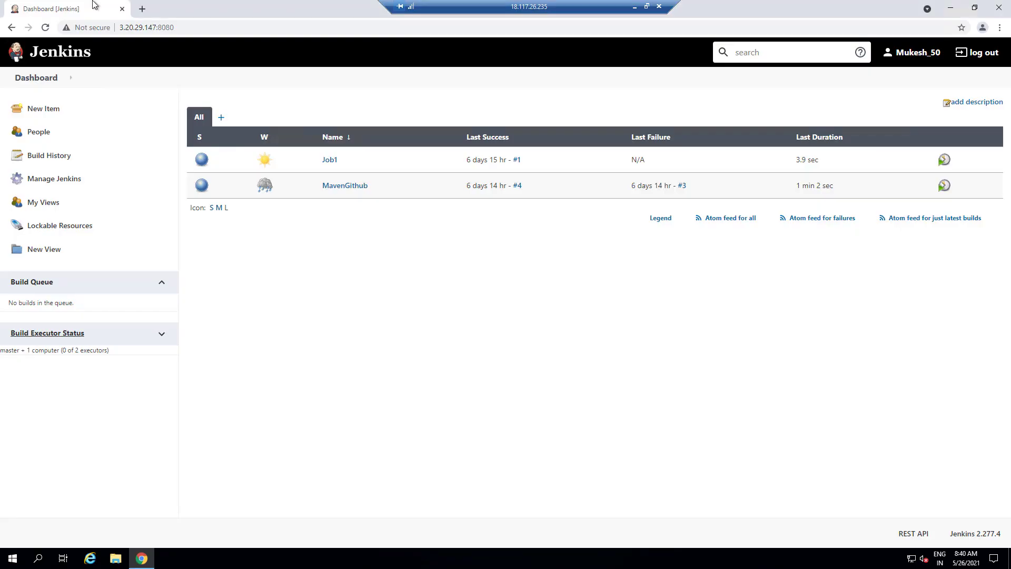
left_click(58, 57)
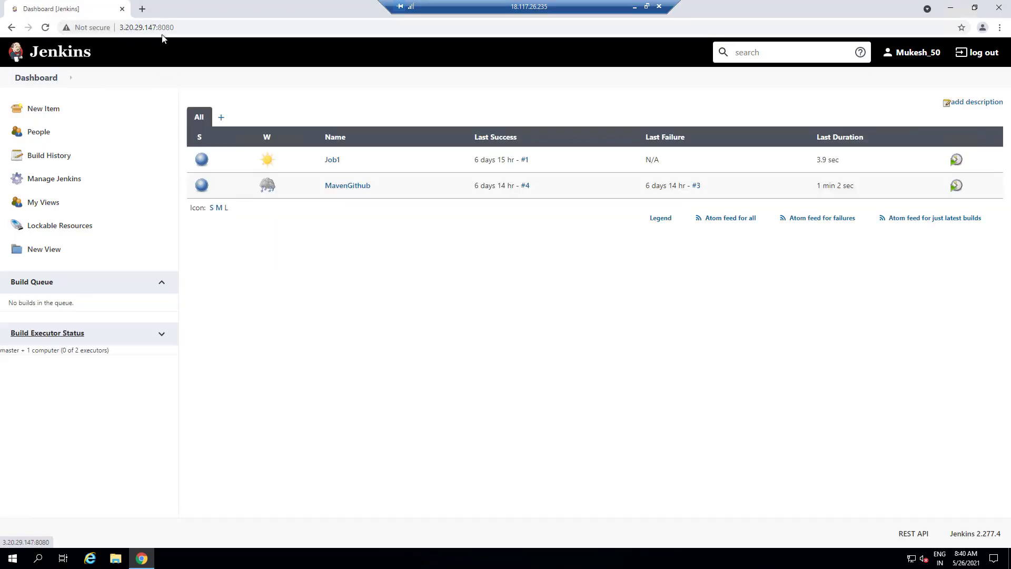
left_click(232, 25)
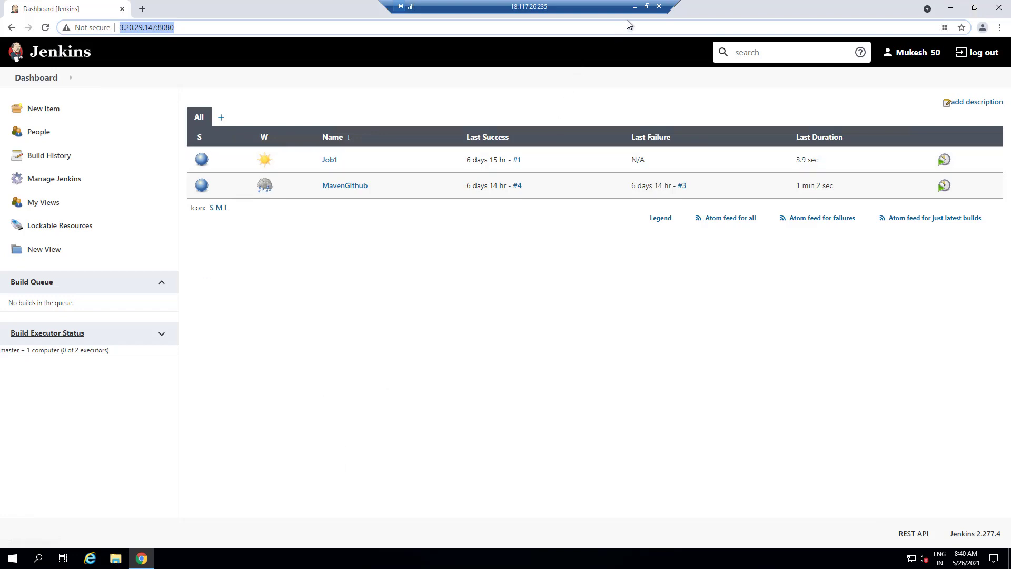
- Restore both remote desktop sessions to windows and arrange them side by side to compare the two dashboards
left_click(647, 6)
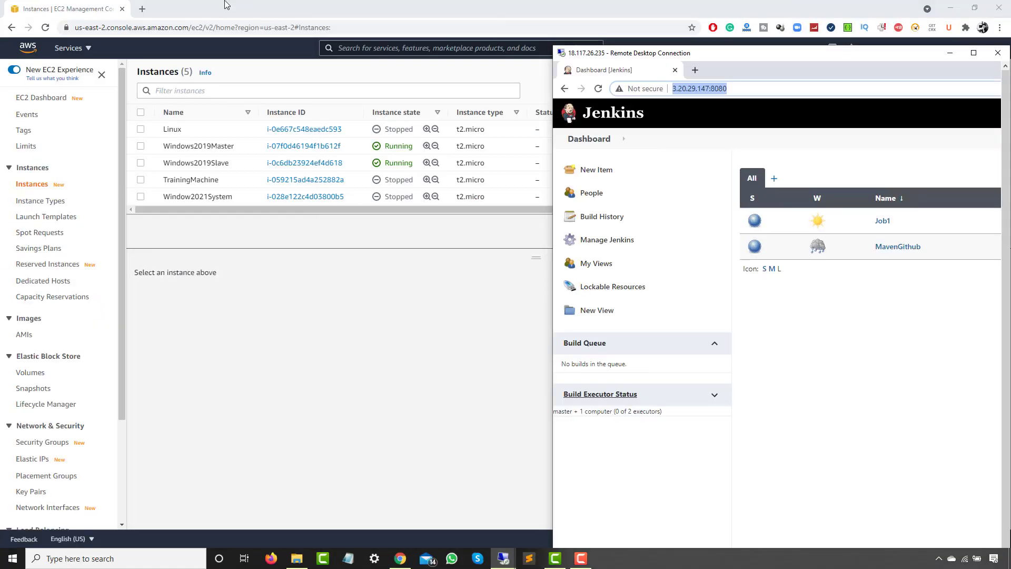
left_click(503, 559)
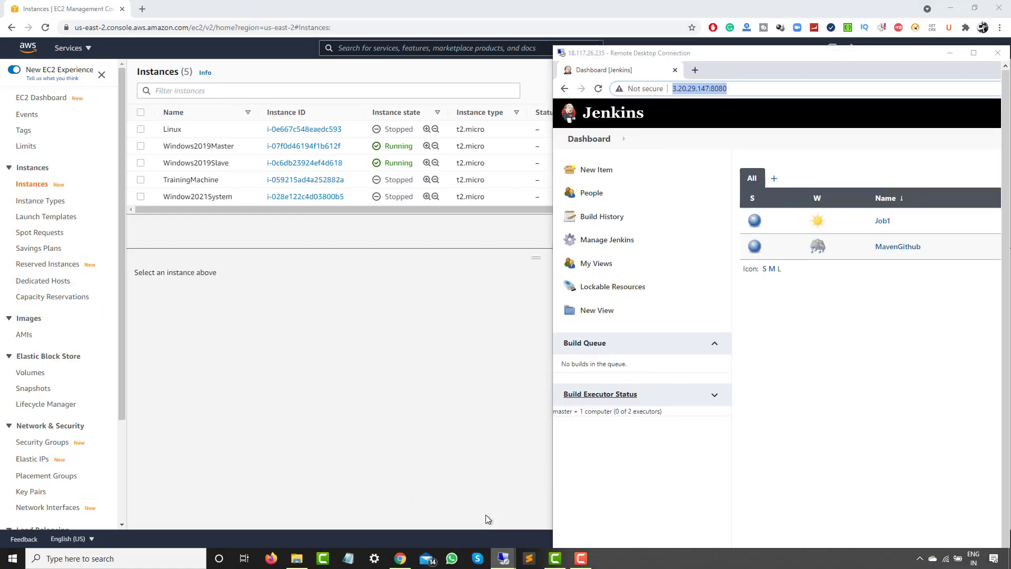
double_click(513, 10)
left_click_drag(275, 37, 274, 26)
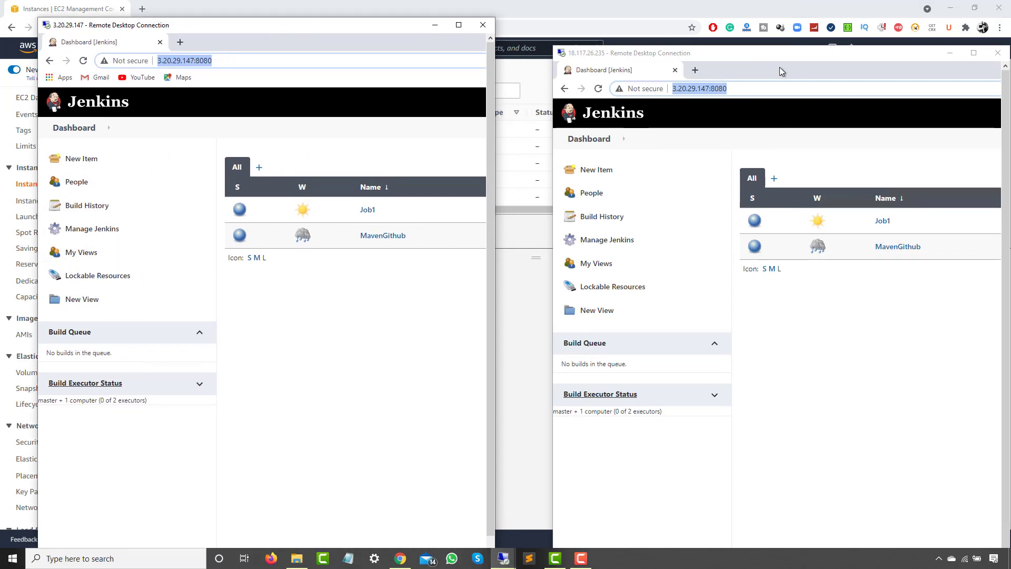
left_click_drag(778, 57, 730, 29)
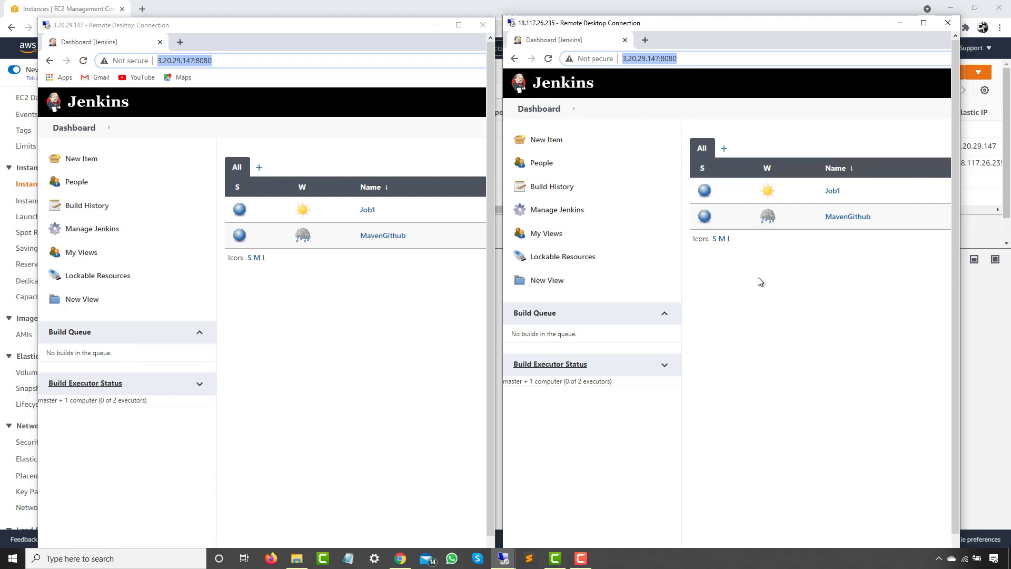
- Maximize the 3.20.29.147 session and open the Jenkins page for managing nodes and clouds
left_click(448, 25)
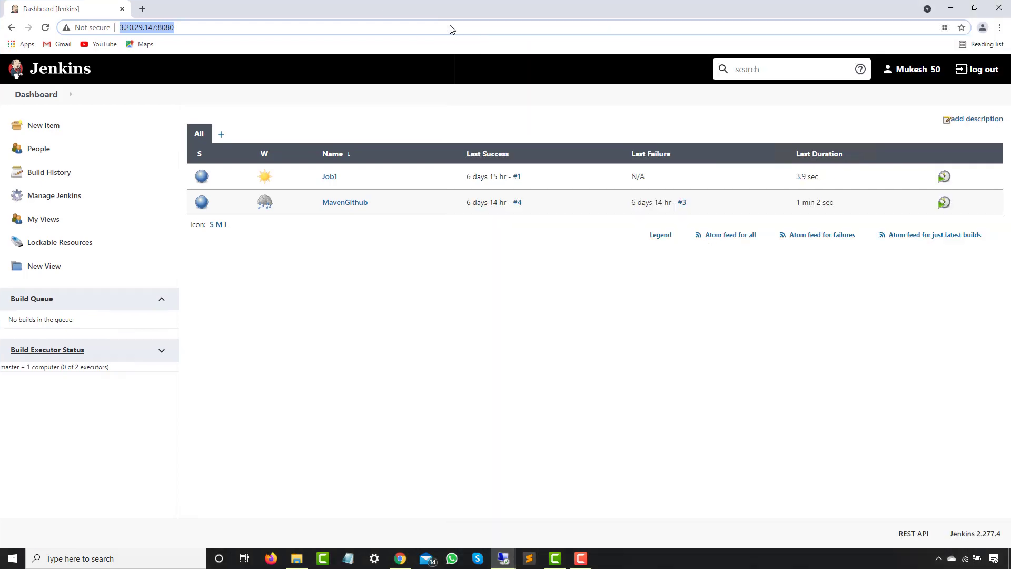
left_click(334, 268)
left_click(250, 29)
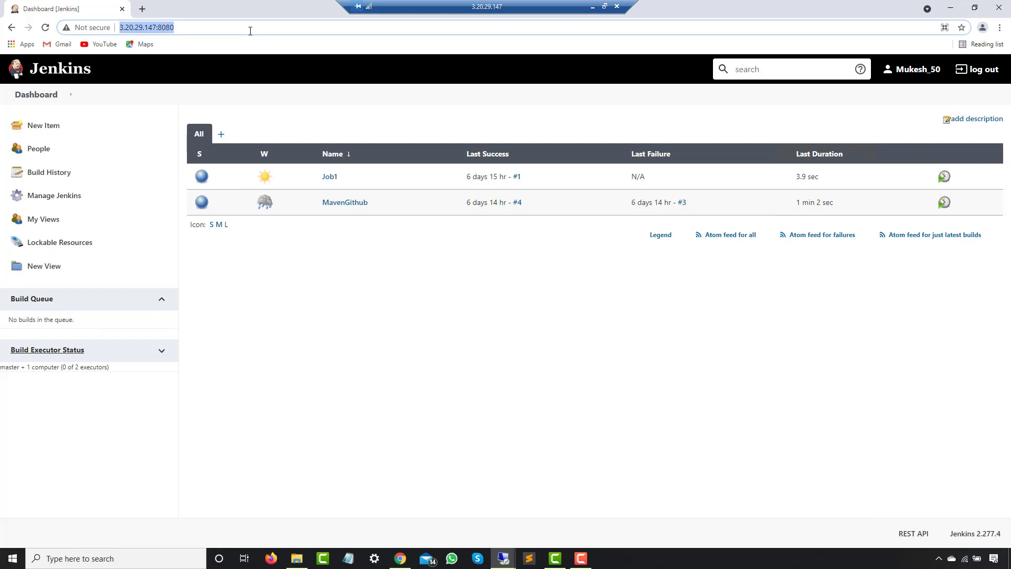
left_click(67, 198)
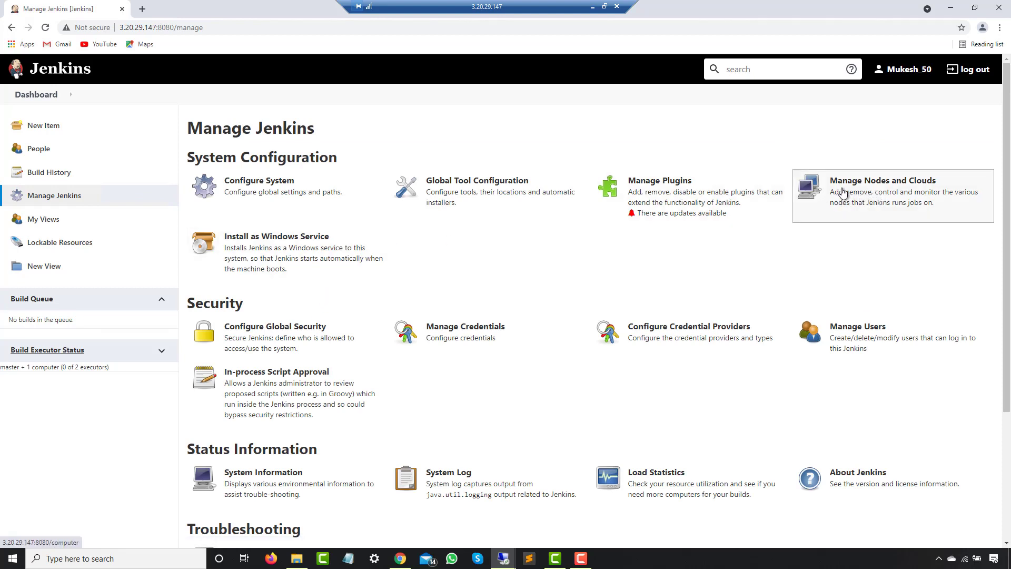
left_click(883, 197)
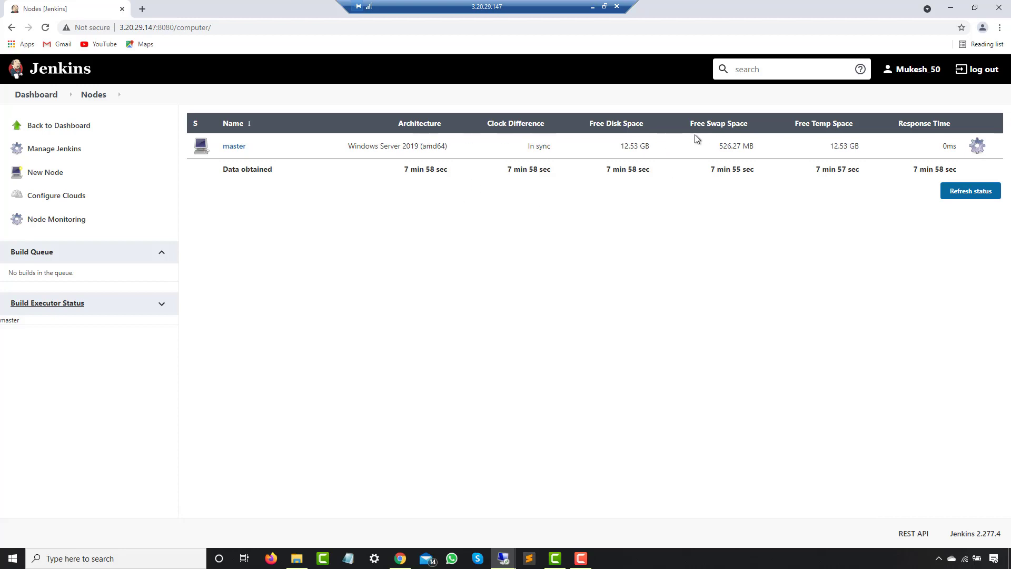
- Create a new permanent agent node named WindowsSlave
left_click(35, 174)
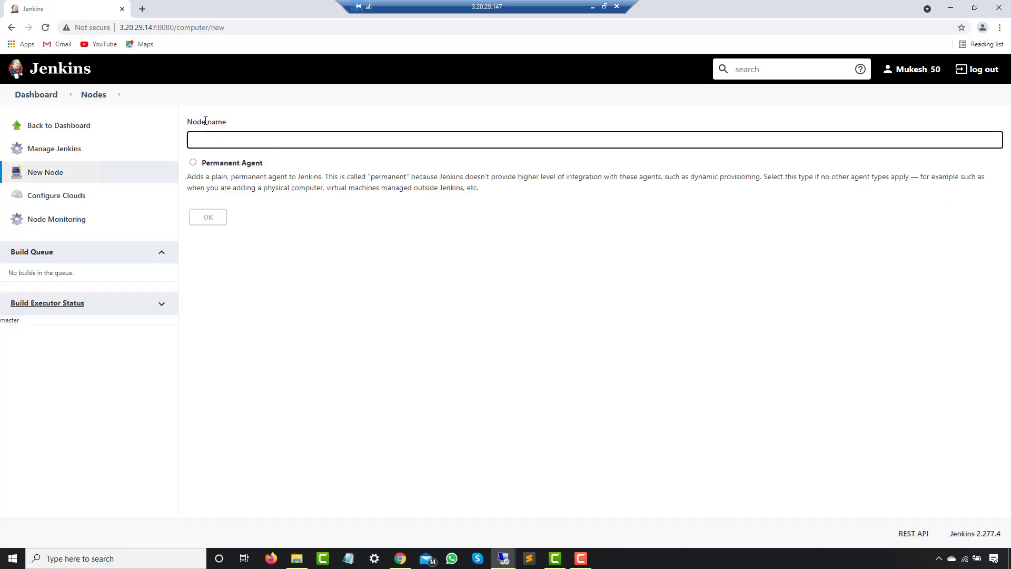
type("WindowsSlave")
double_click(196, 135)
left_click(219, 163)
left_click(209, 221)
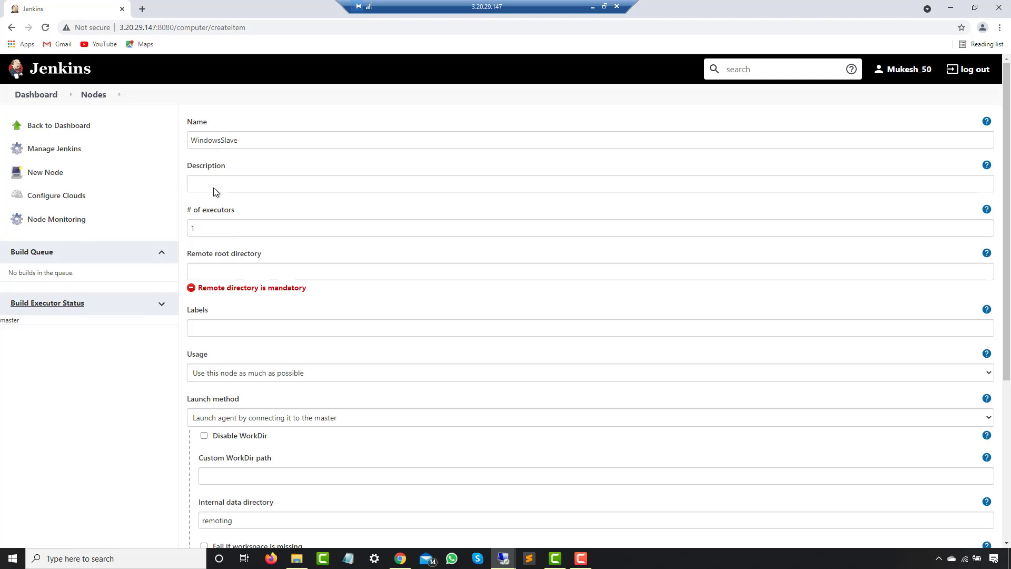
- Describe the node as "Please use this node for test execution" and set its number of executors to 5
left_click_drag(269, 141, 175, 136)
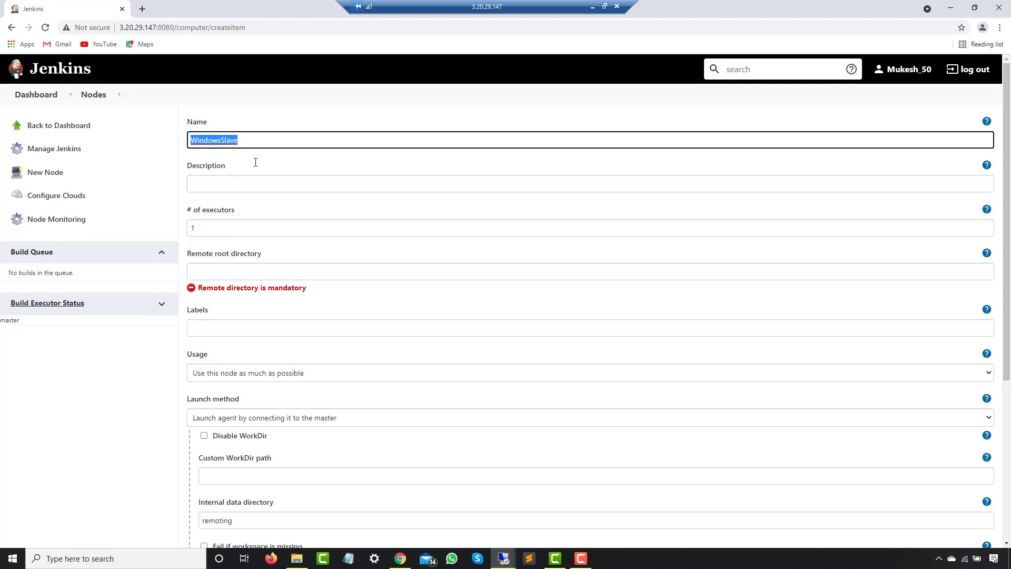
left_click(220, 185)
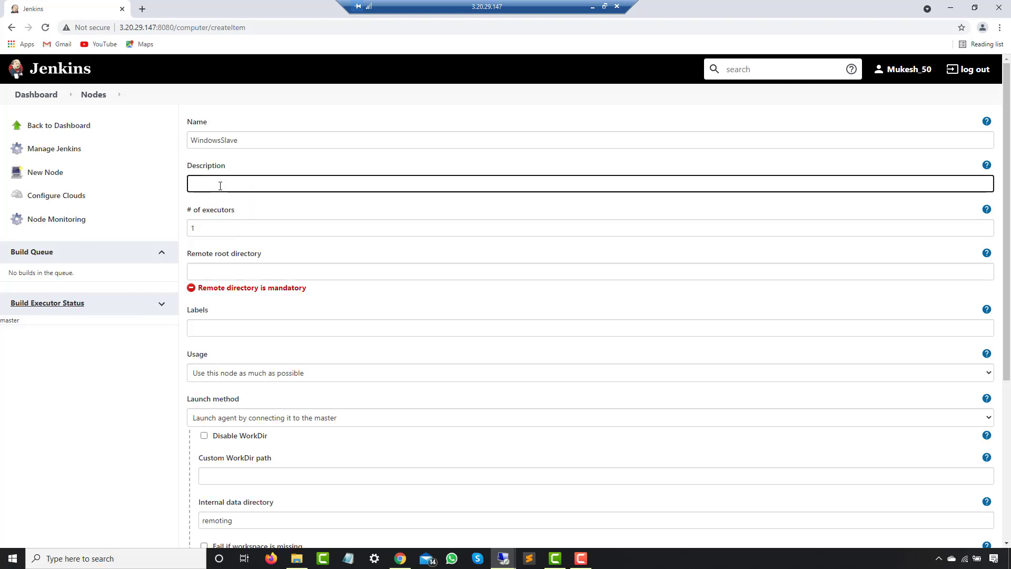
type("Please use this node fo")
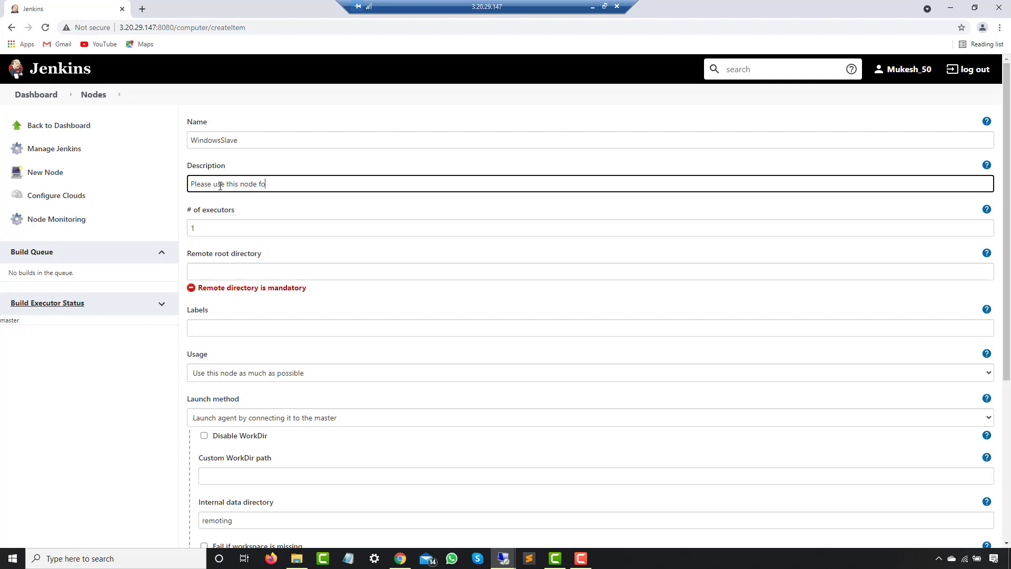
type("r test e")
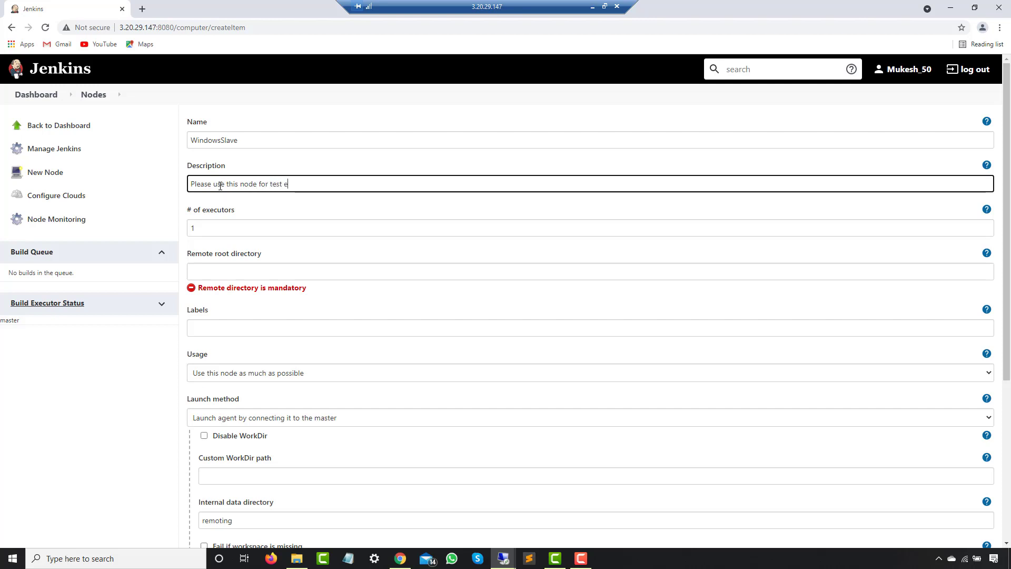
type("xecution")
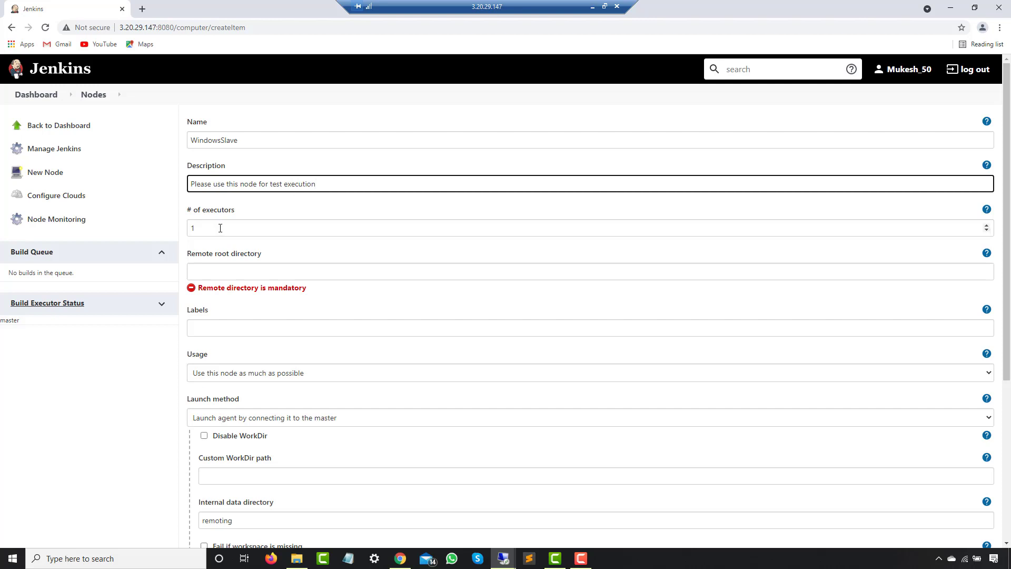
key("Tab")
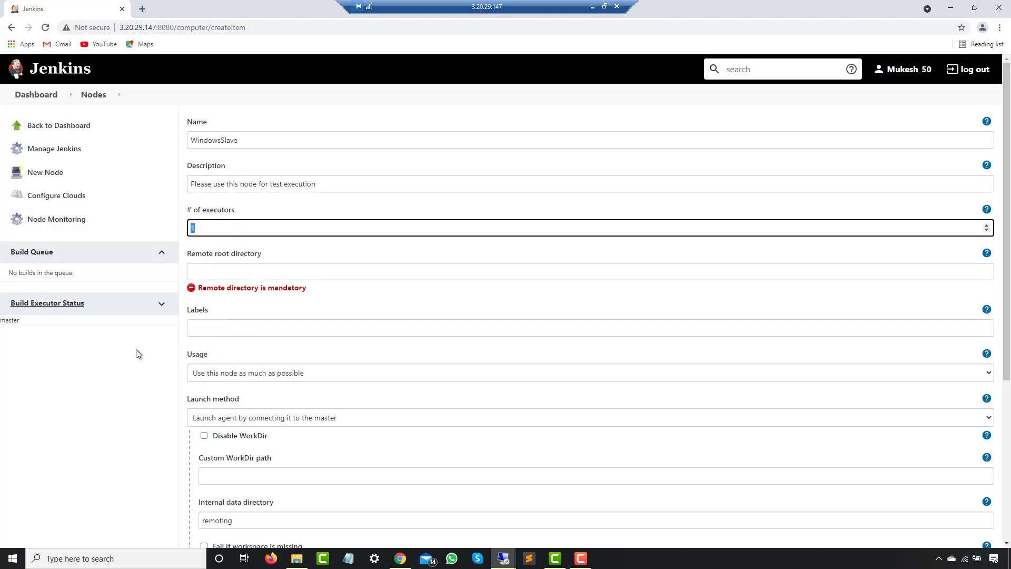
type("5")
left_click(300, 252)
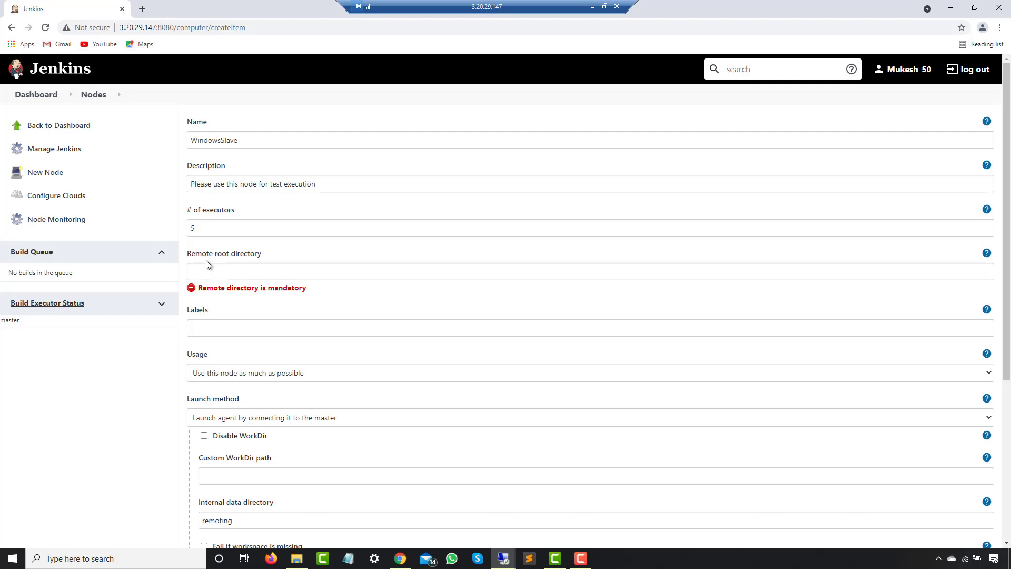
- Switch to the 18.117.26.235 session and create a folder named NodeData on its C: drive
left_click(509, 559)
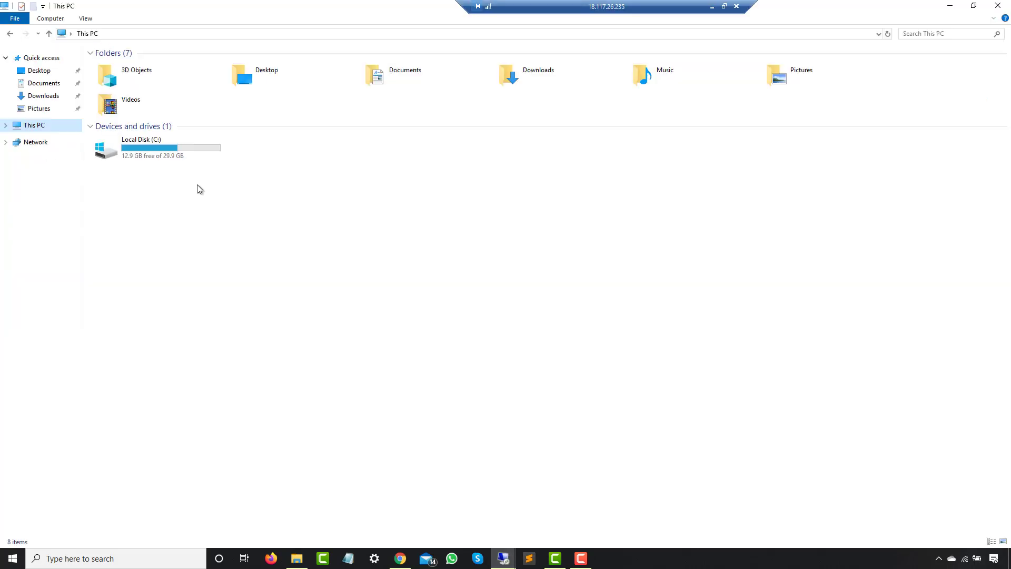
left_click_drag(632, 10, 597, 7)
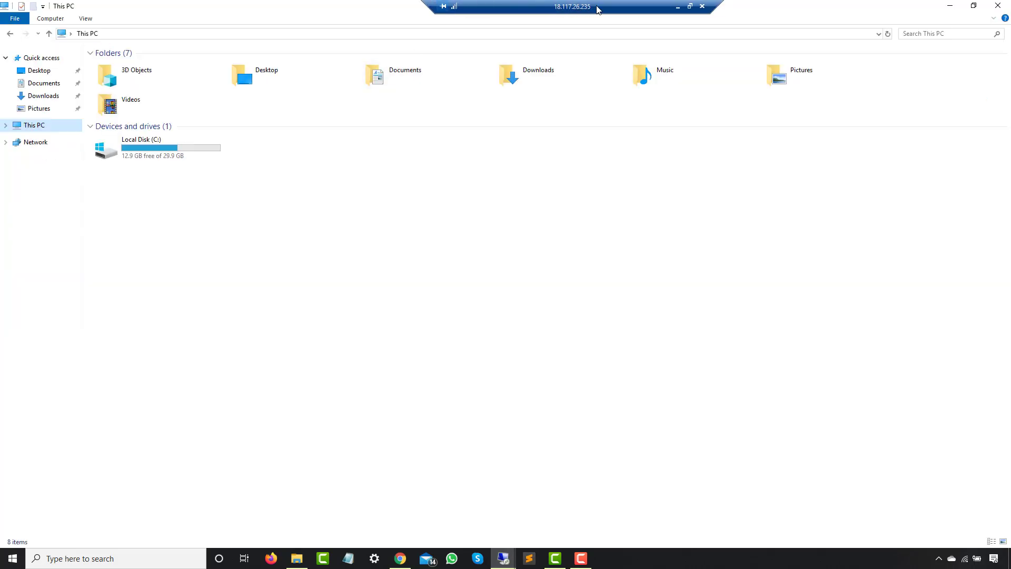
double_click(194, 150)
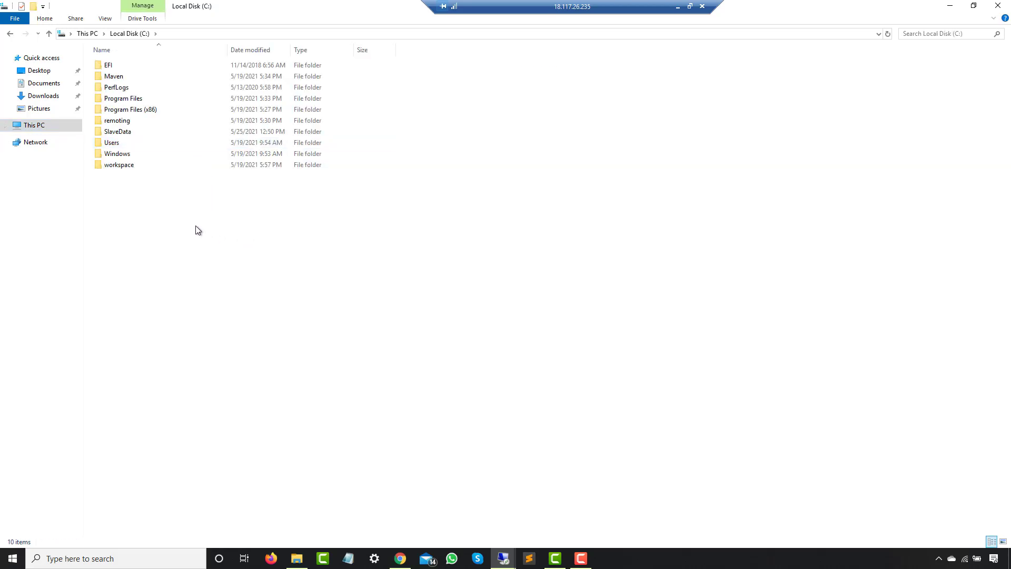
right_click(167, 188)
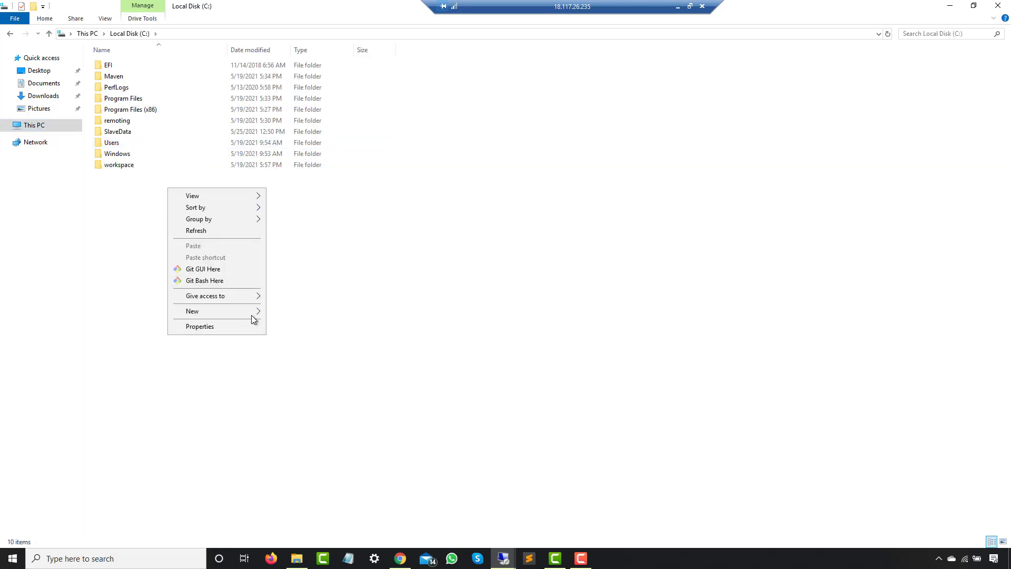
mouse_move(253, 311)
left_click(299, 312)
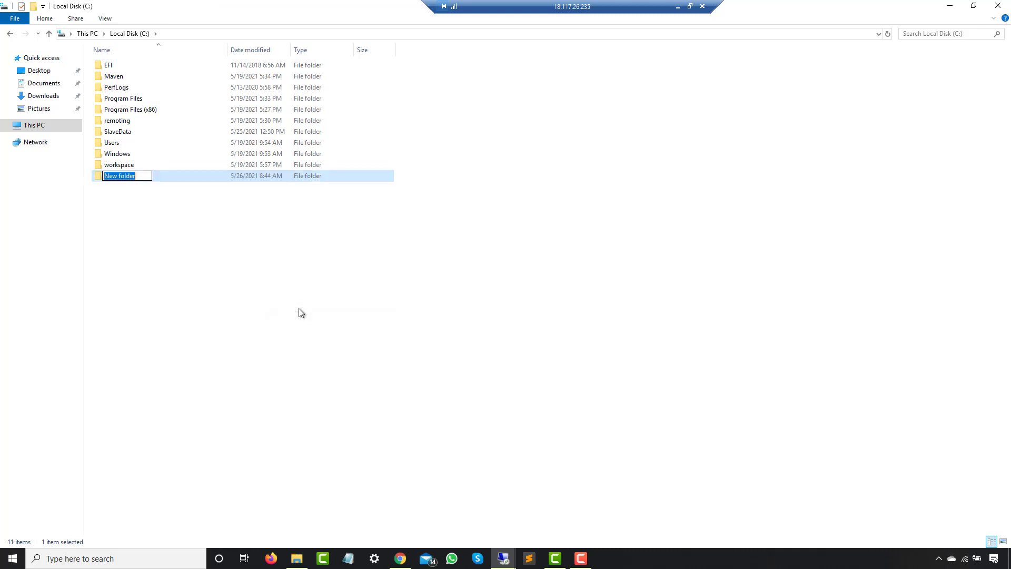
type("NodeData")
key("Return")
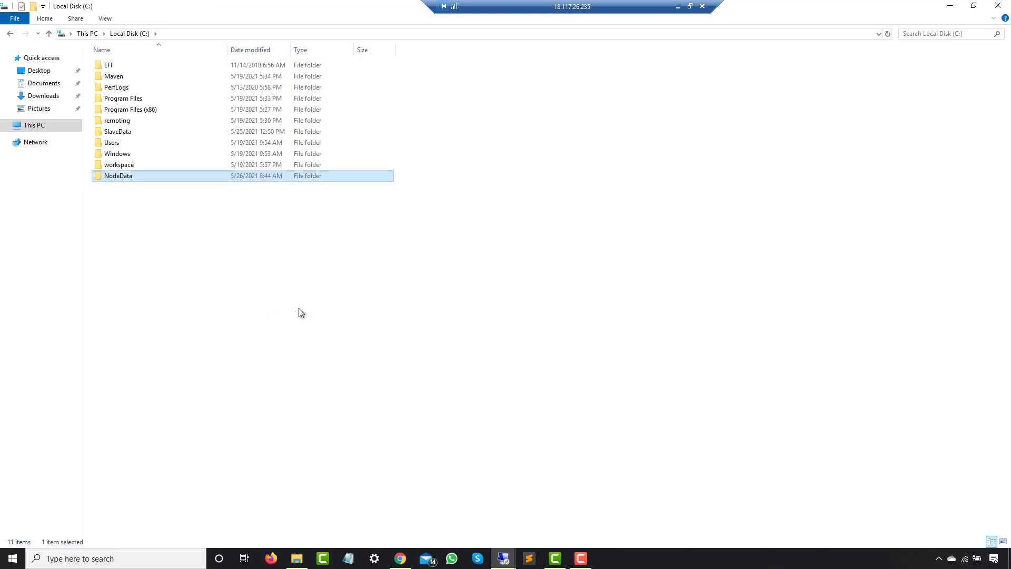
- Copy the NodeData folder's path and paste it as the node's remote root directory, C:\NodeData, in the 3.20.29.147 session
double_click(124, 175)
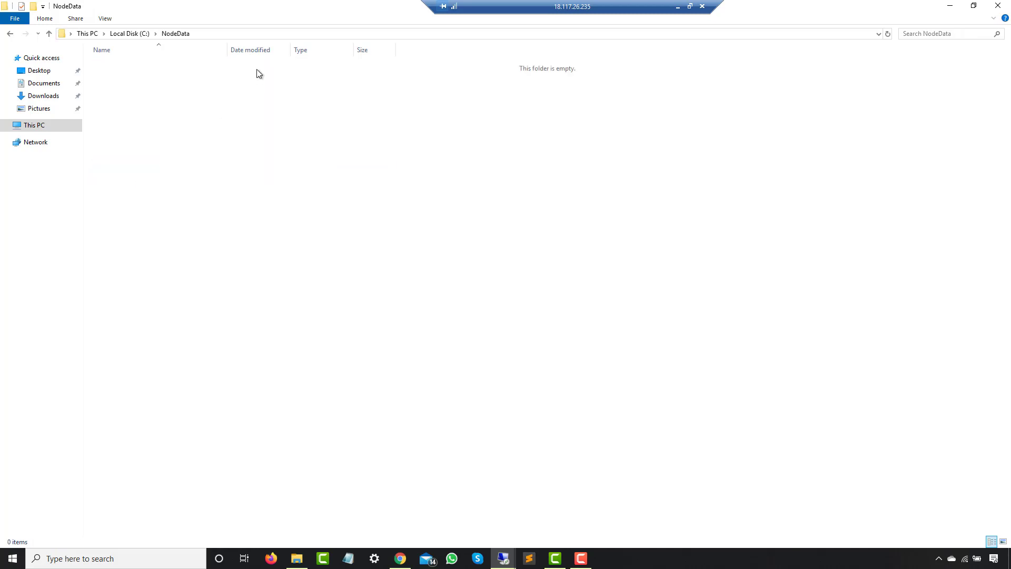
left_click(279, 34)
key("ctrl+c")
left_click(678, 6)
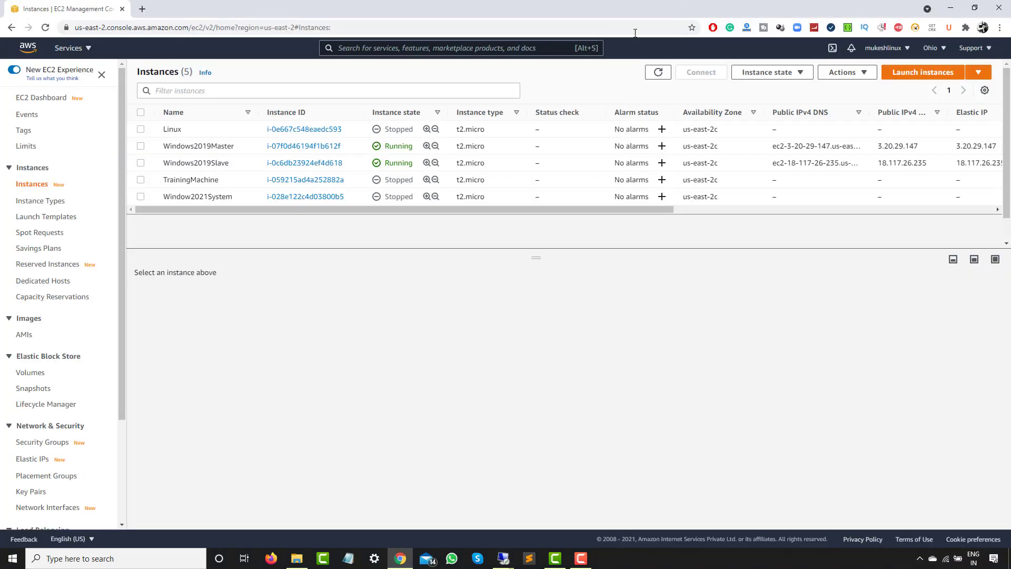
mouse_move(502, 558)
left_click(454, 508)
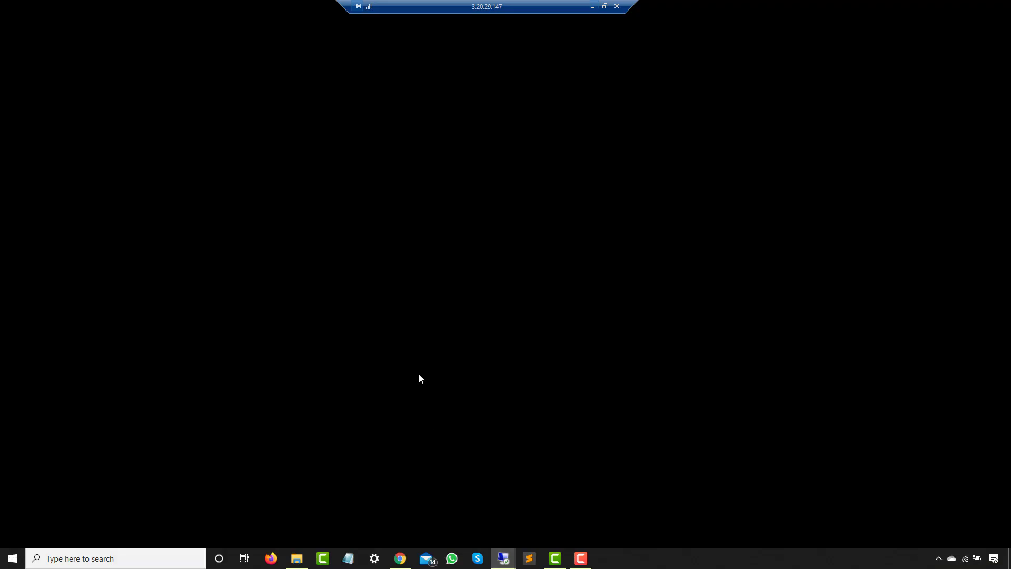
left_click(247, 273)
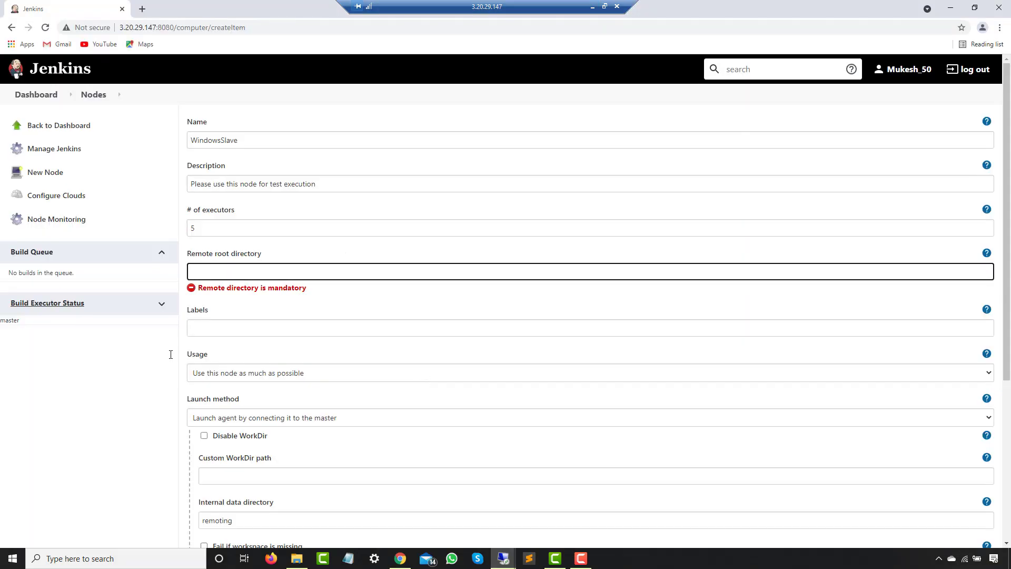
key("ctrl+v")
left_click(119, 394)
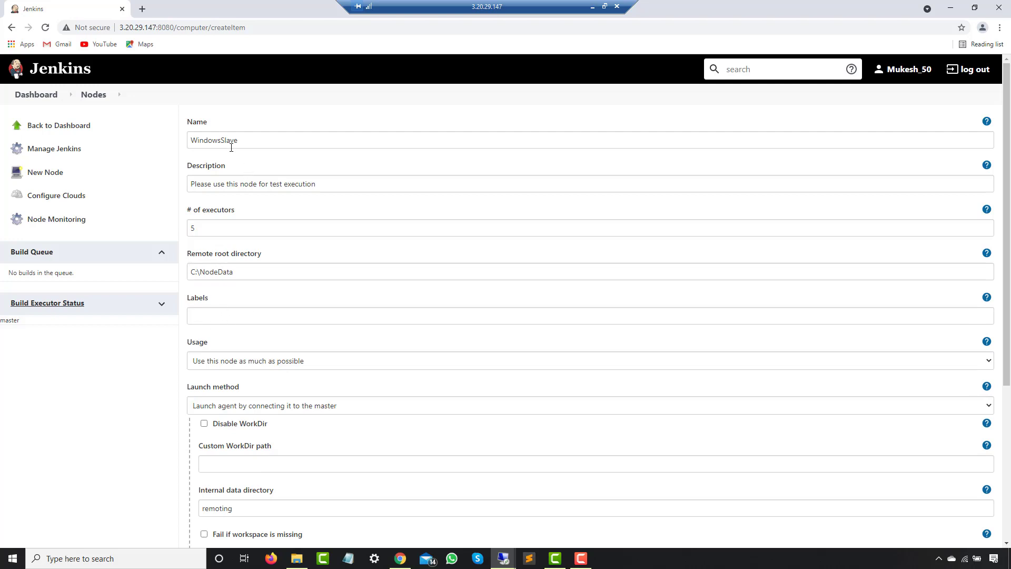
- Copy the node's name and paste it as its label, WindowsSlave
left_click_drag(261, 142, 156, 129)
key("ctrl+c")
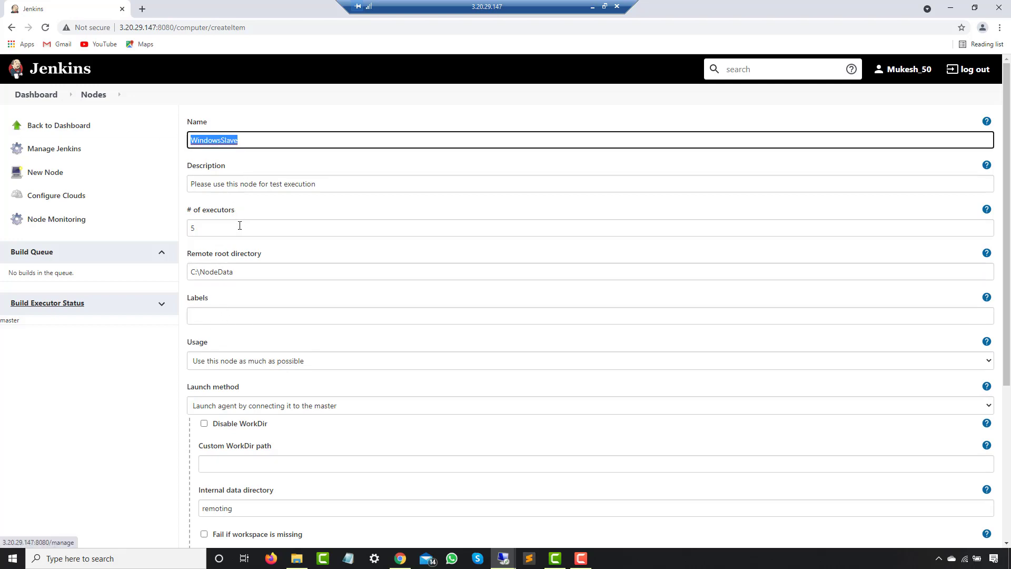
left_click(211, 318)
key("ctrl+v")
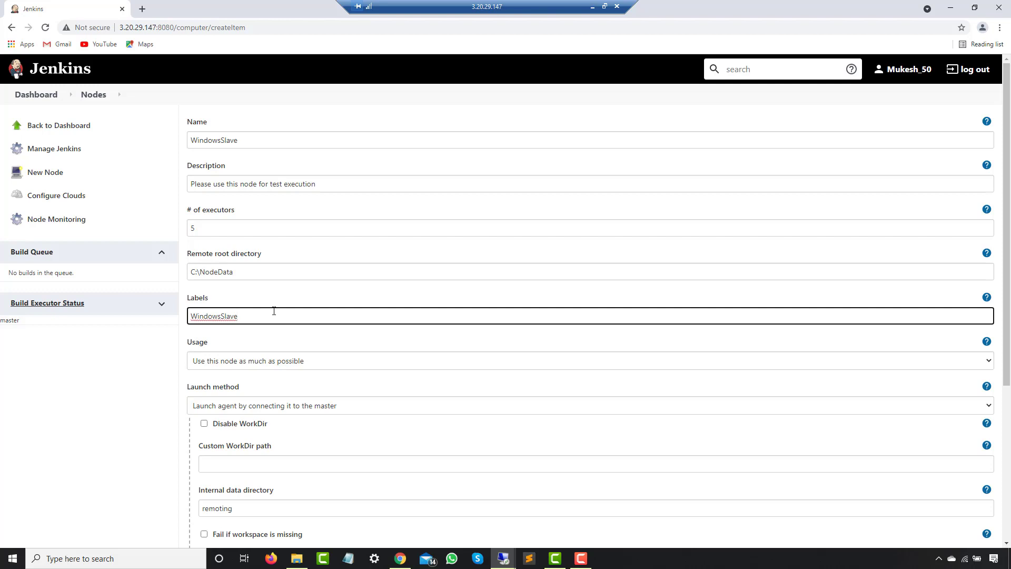
left_click(132, 424)
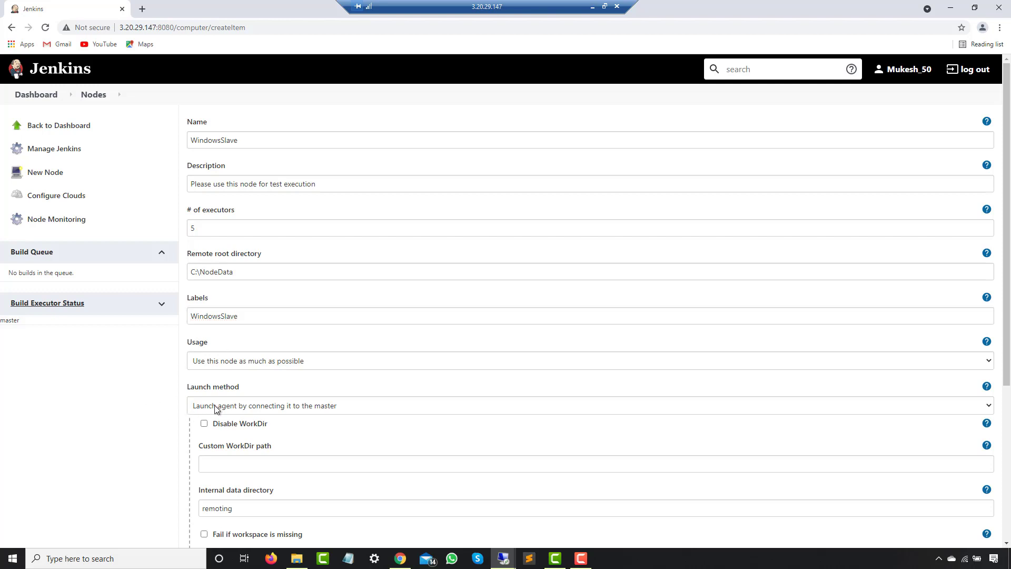
- Set the node's usage to "Only build jobs with label expressions matching this node" and the launch method to "Launch agent by connecting it to the master"
scroll(215, 409, "down", 2)
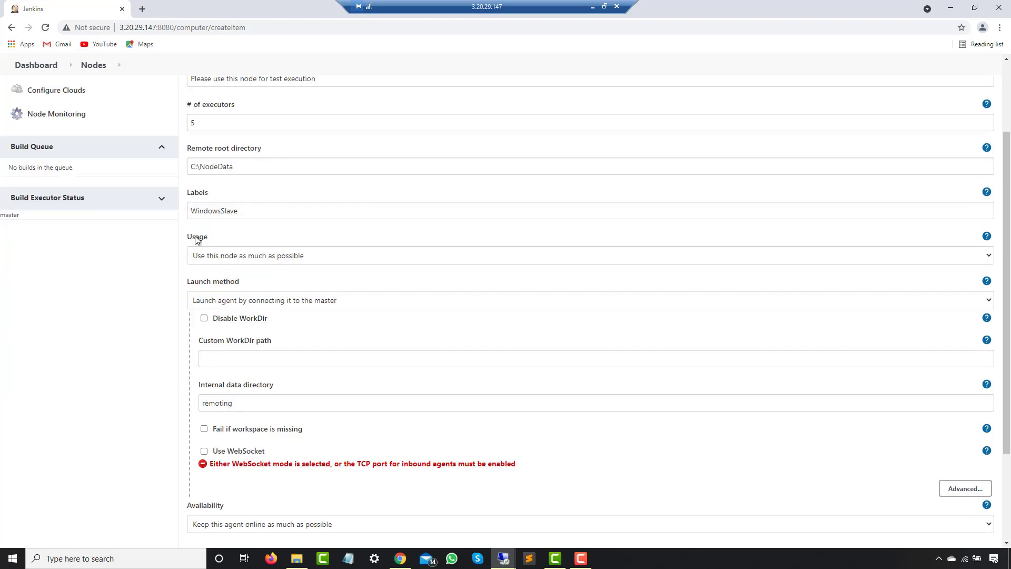
left_click(243, 258)
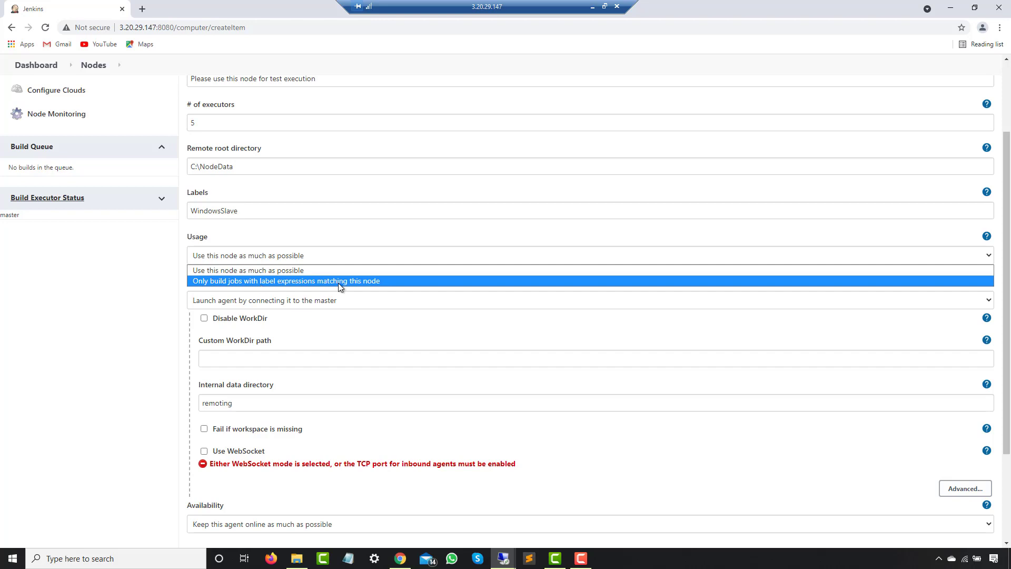
left_click(352, 287)
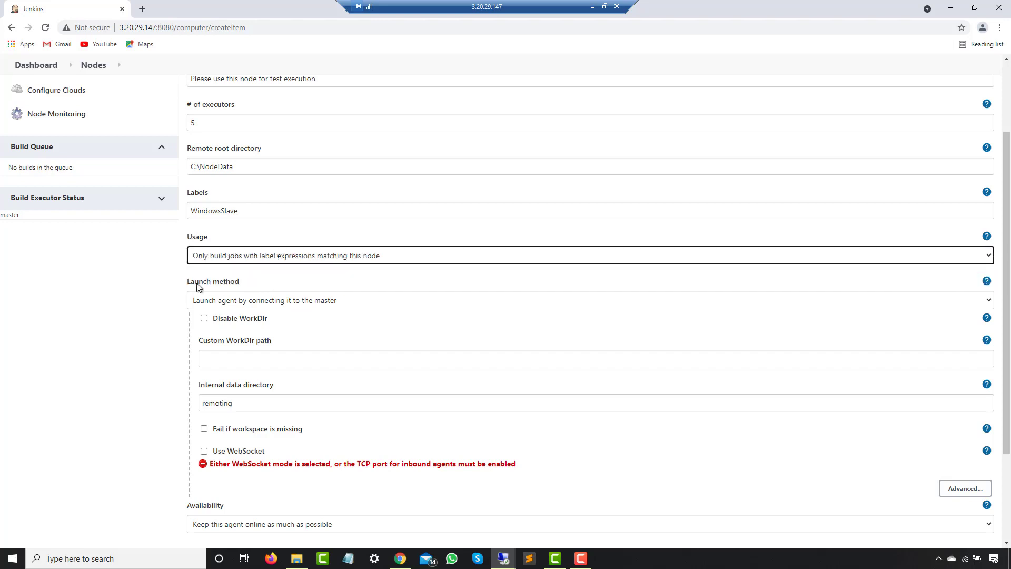
left_click(120, 286)
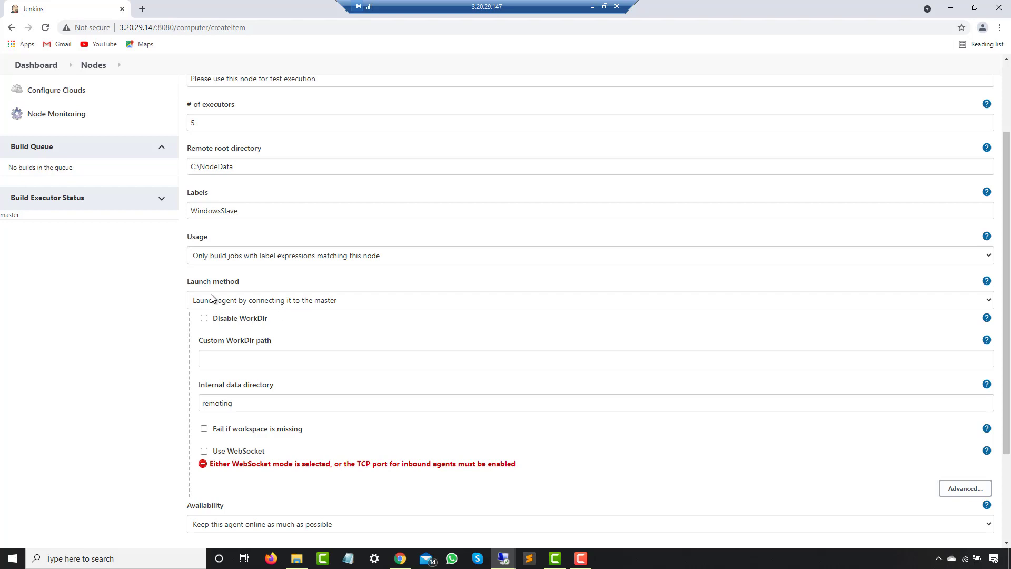
left_click(249, 307)
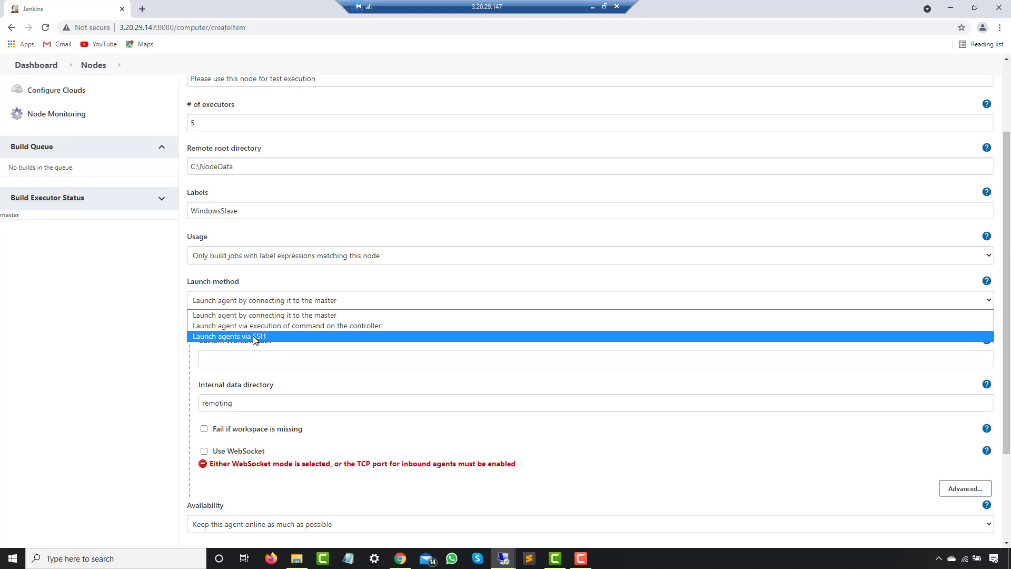
left_click(284, 316)
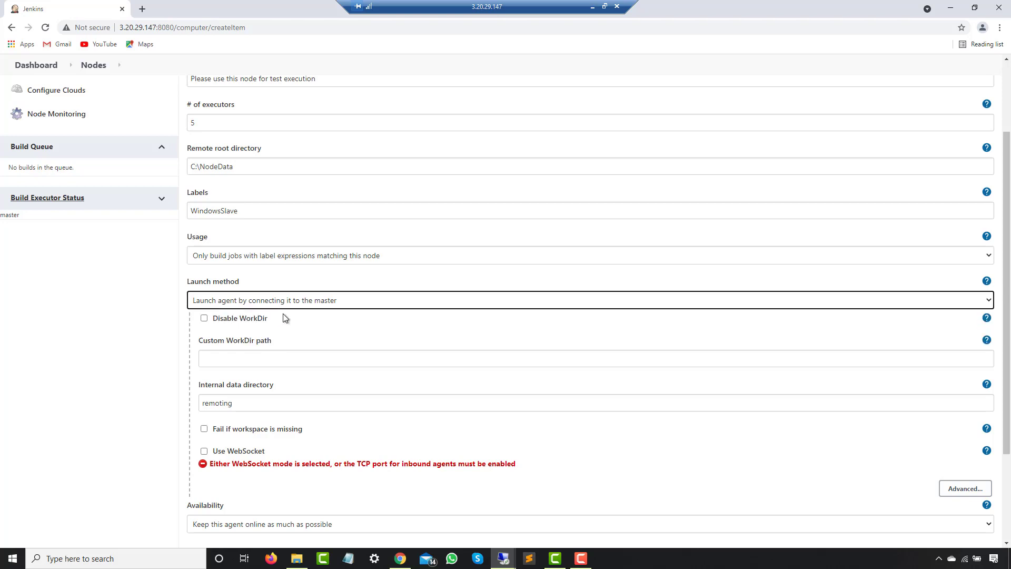
left_click(134, 332)
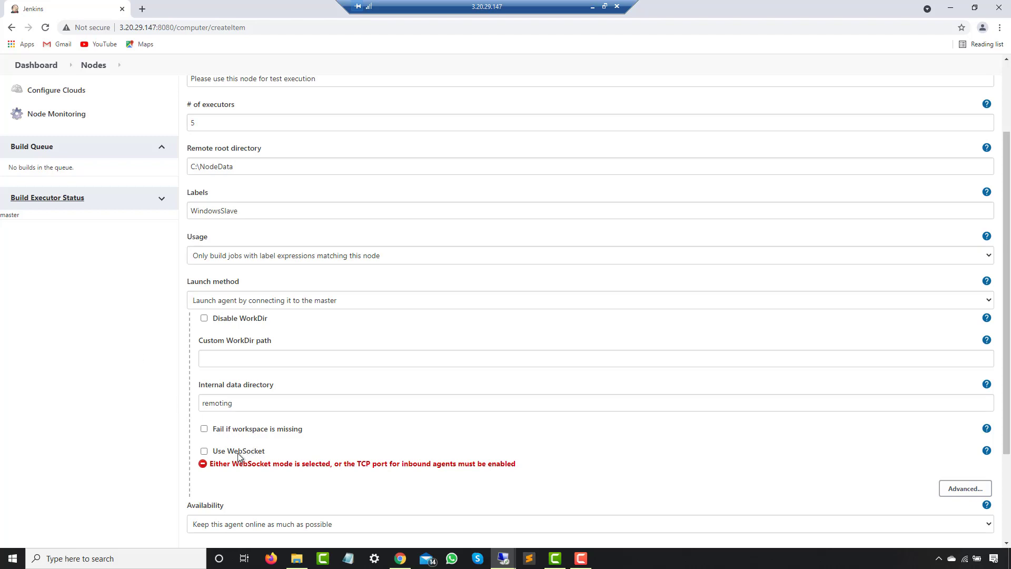
- Enable Use WebSocket for the agent connection and save the node configuration
left_click(204, 452)
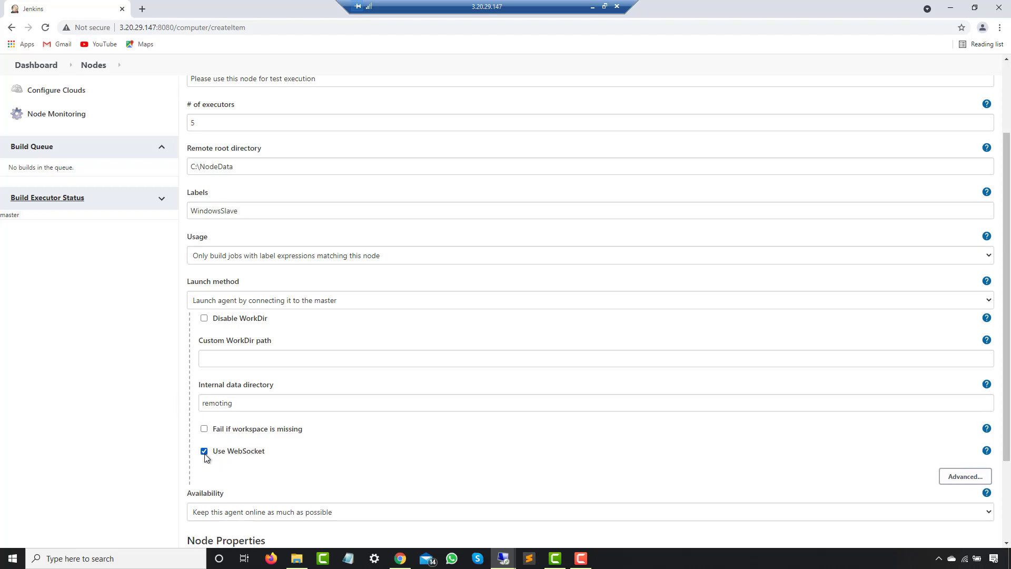
scroll(136, 454, "down", 3)
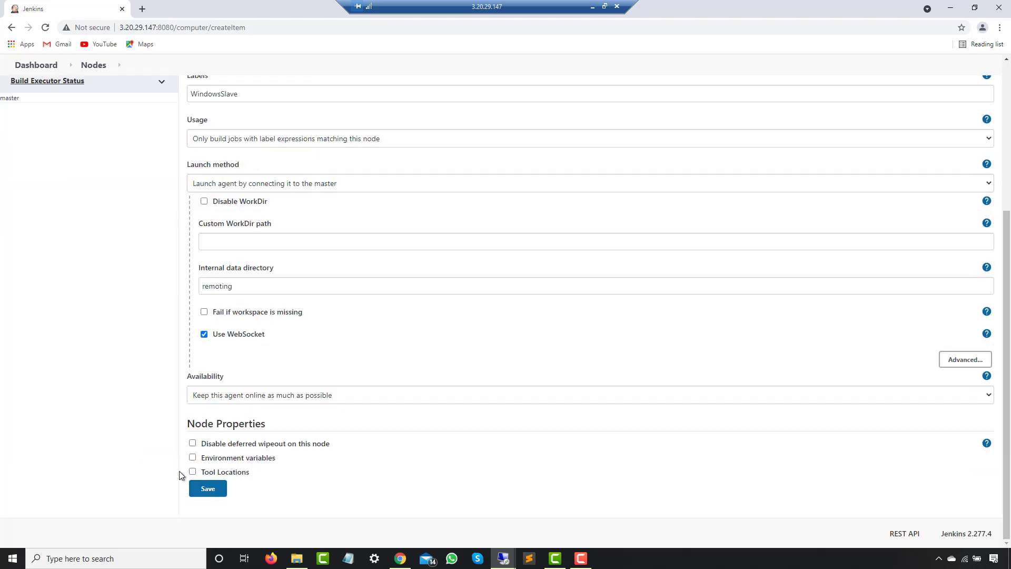
left_click(207, 488)
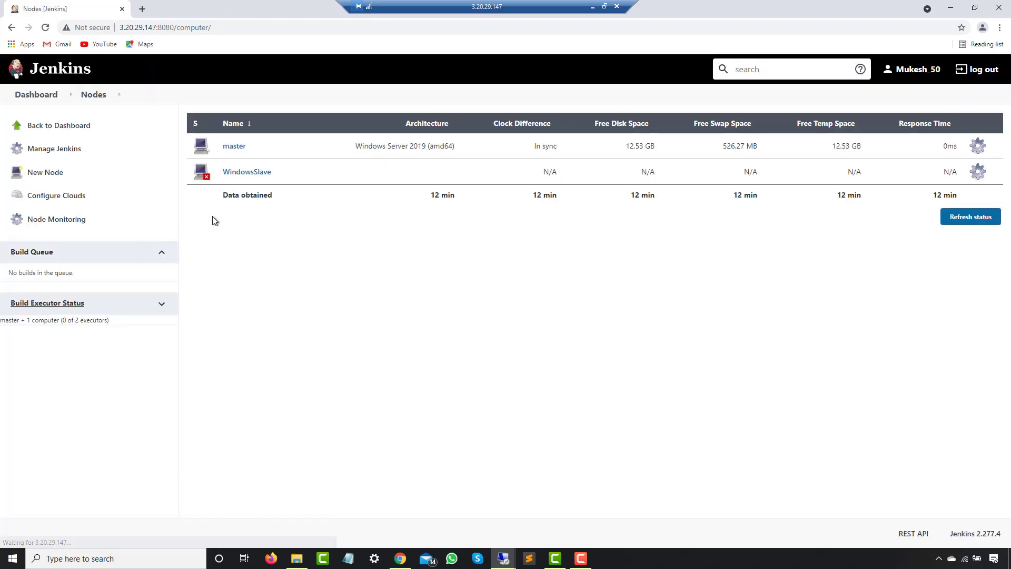
- Open the WindowsSlave agent's page from the node list and copy its URL
left_click(251, 174)
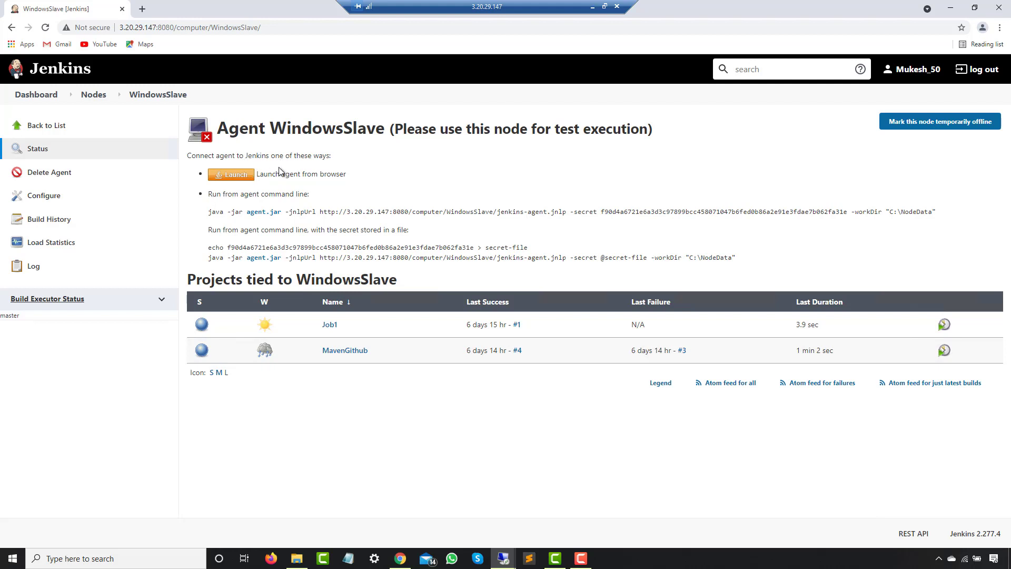
left_click(291, 29)
key("ctrl+c")
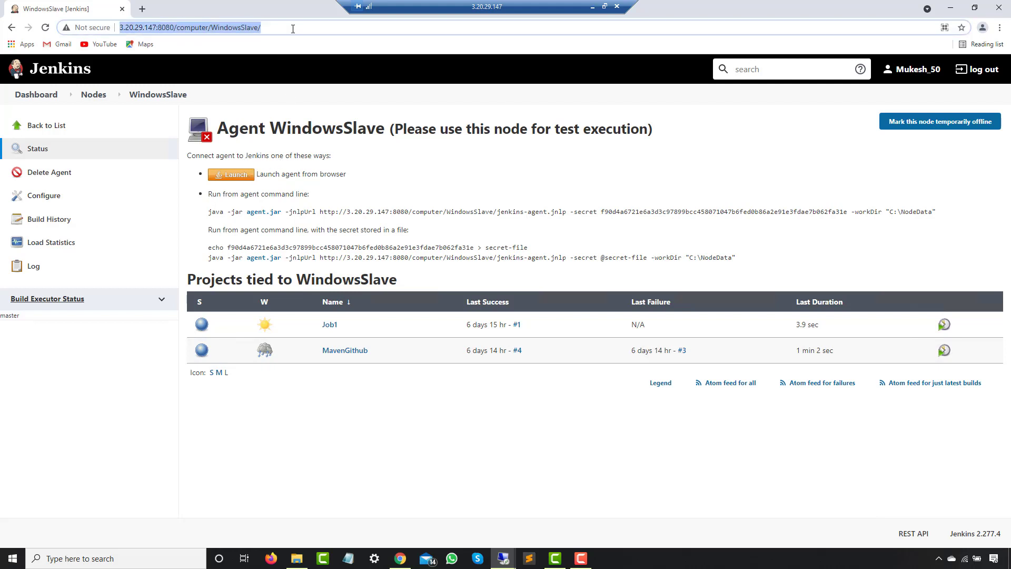
- Switch to the 18.117.26.235 session and open the copied WindowsSlave agent URL in a maximized Chrome window
left_click(593, 7)
mouse_move(510, 559)
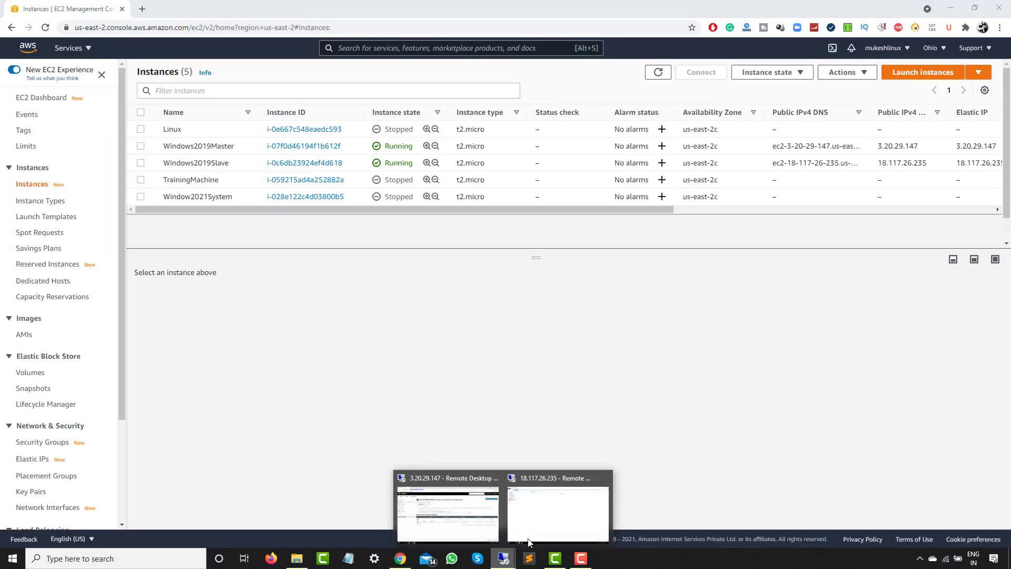
left_click(531, 506)
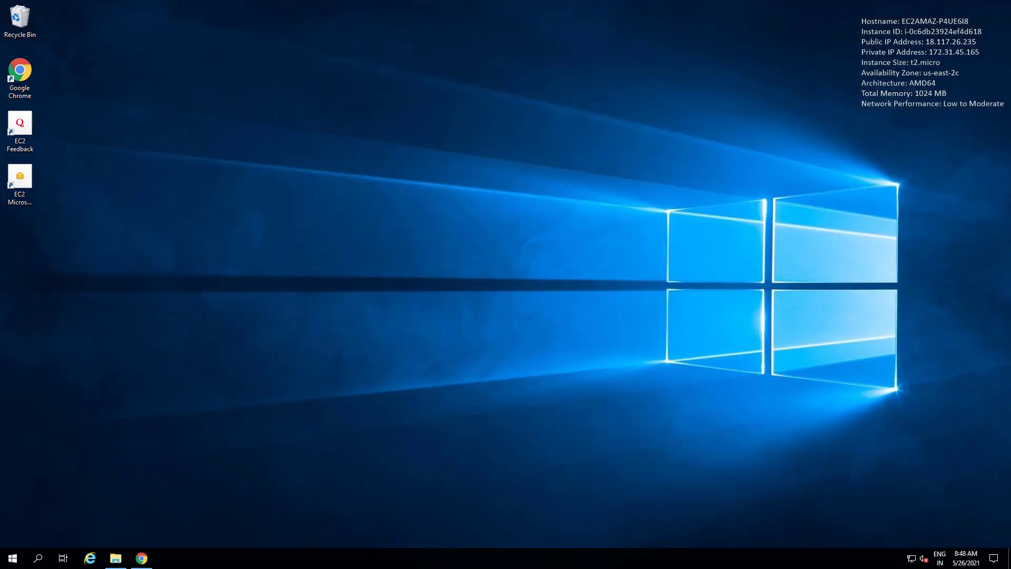
double_click(34, 68)
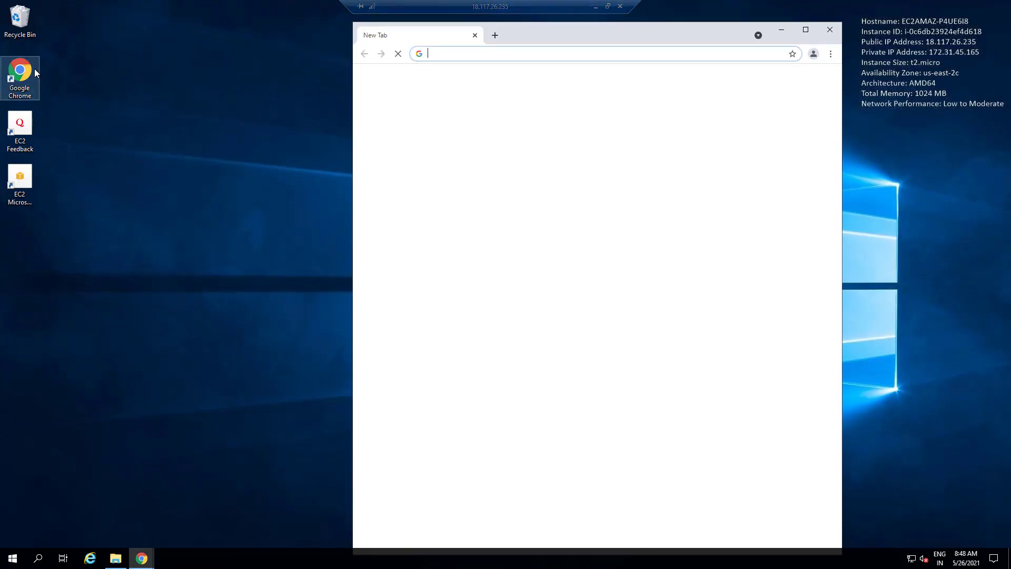
key("ctrl+v")
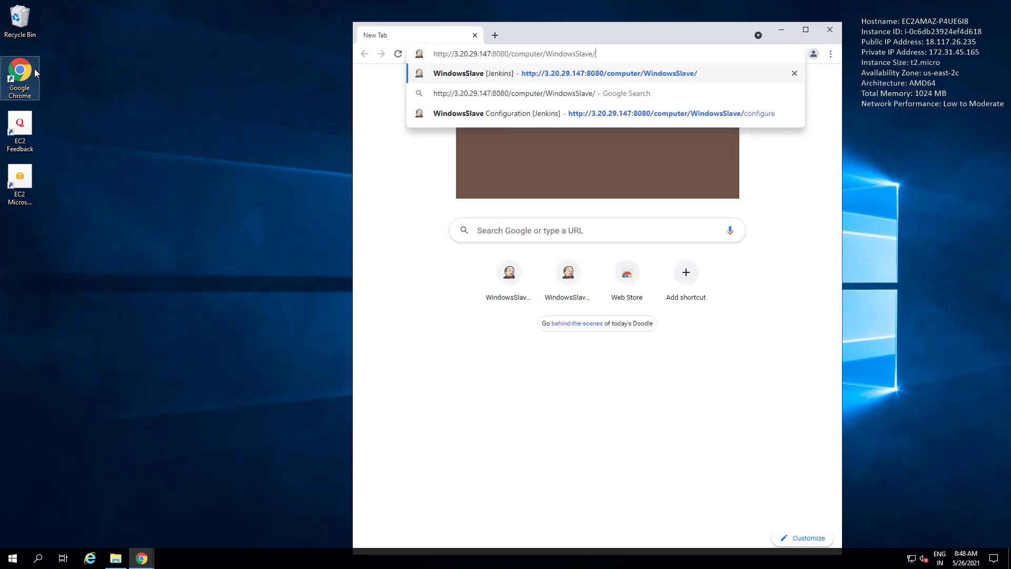
key("Return")
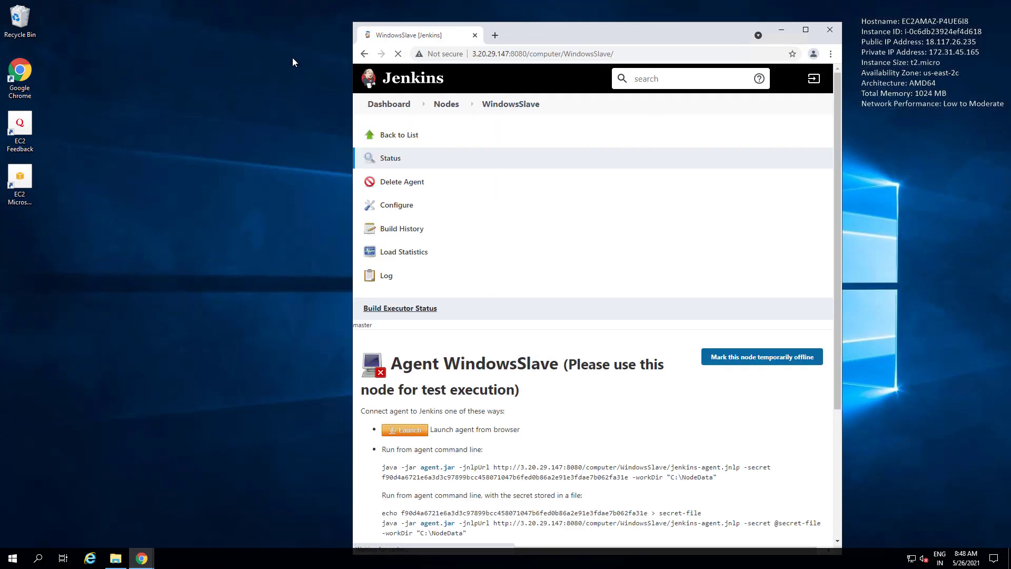
double_click(565, 33)
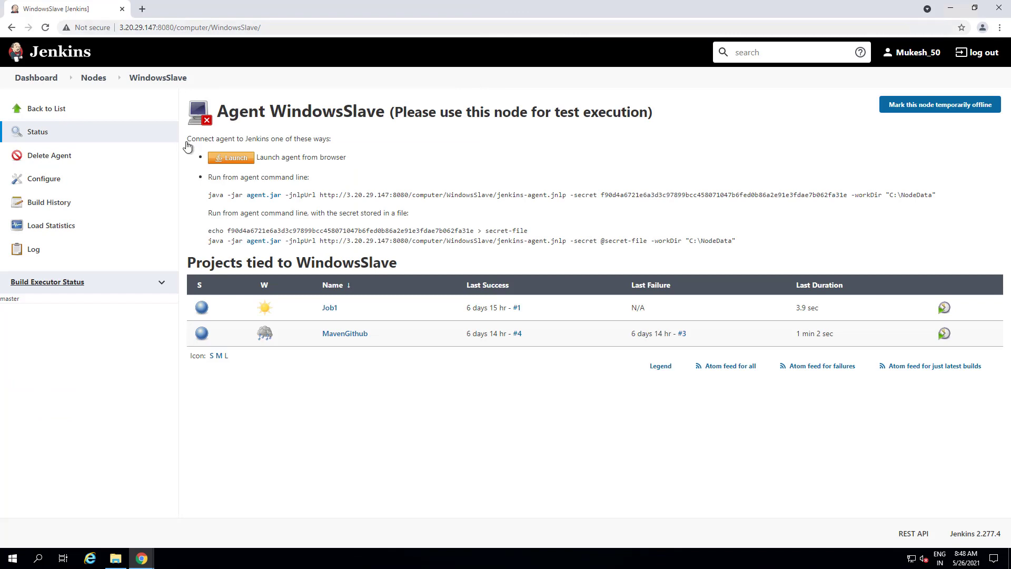
- Check the Java version installed on the slave machine with java -version in a Command Prompt, and return to the agent page
mouse_move(474, 6)
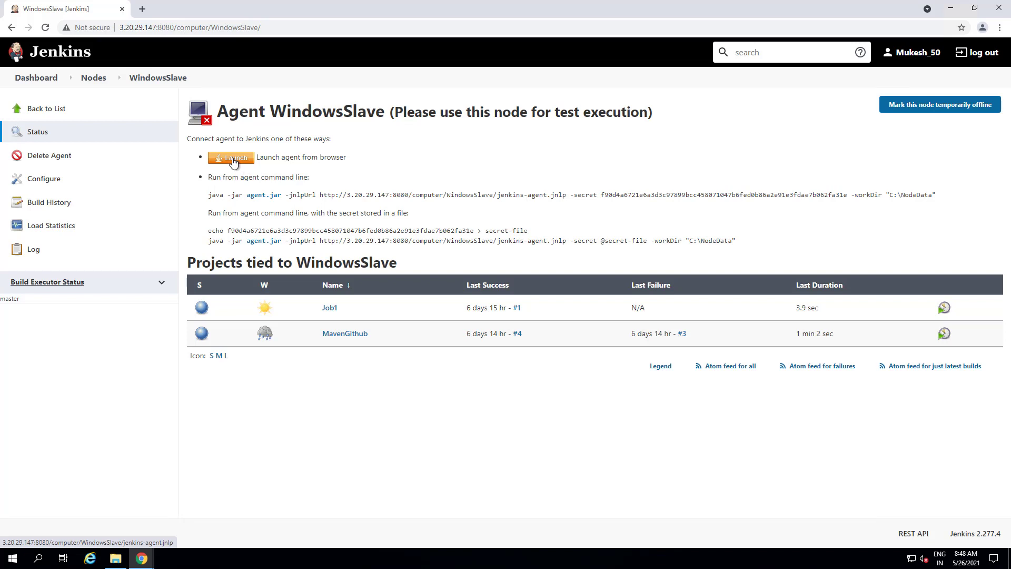
left_click(45, 562)
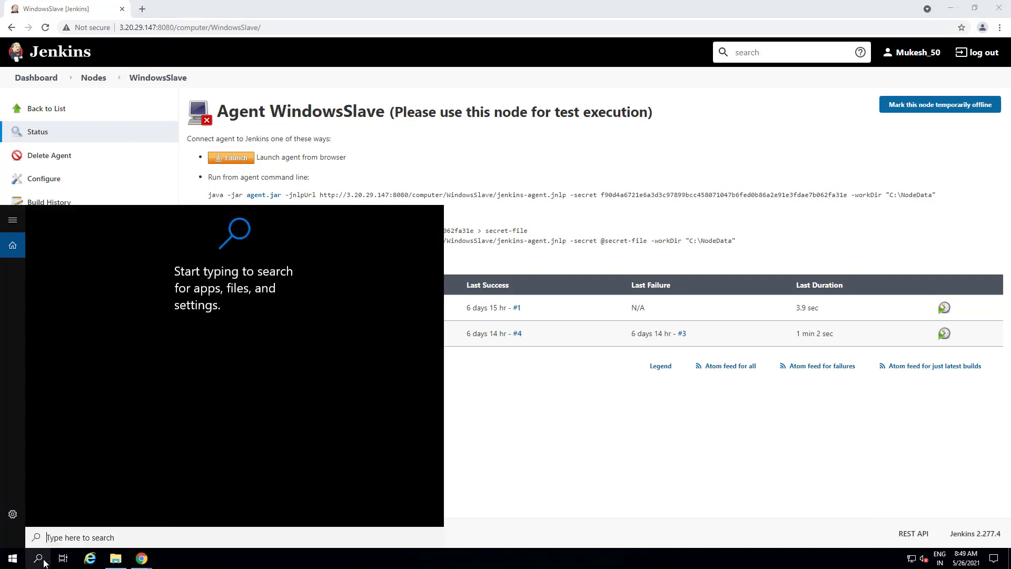
type("cmd")
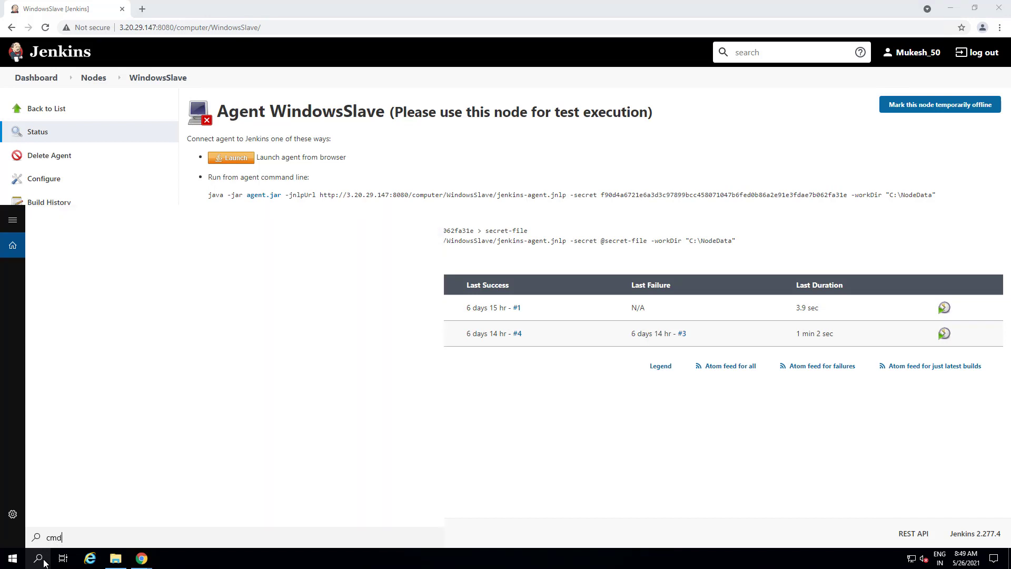
key("Return")
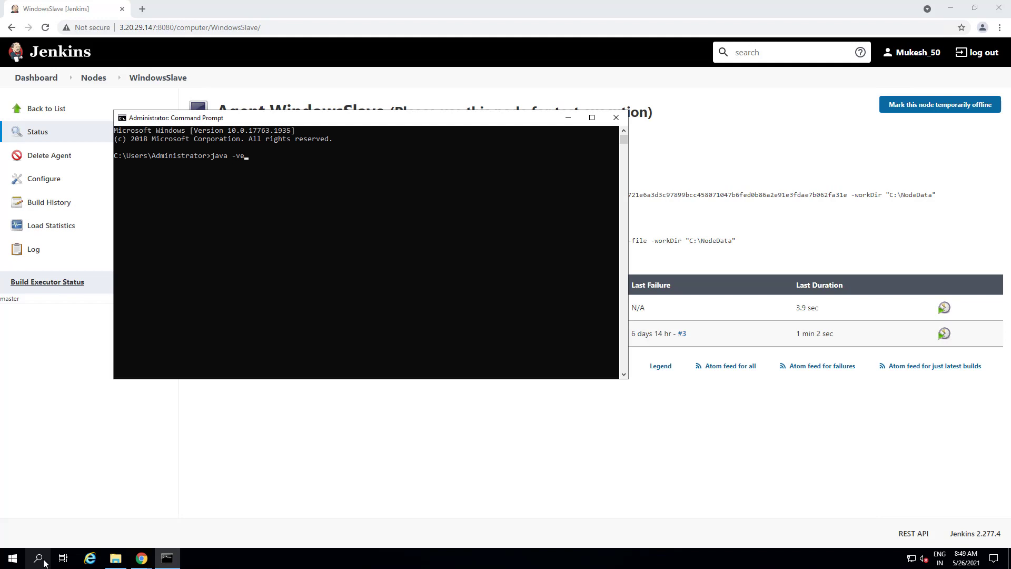
type("java -version")
key("Return")
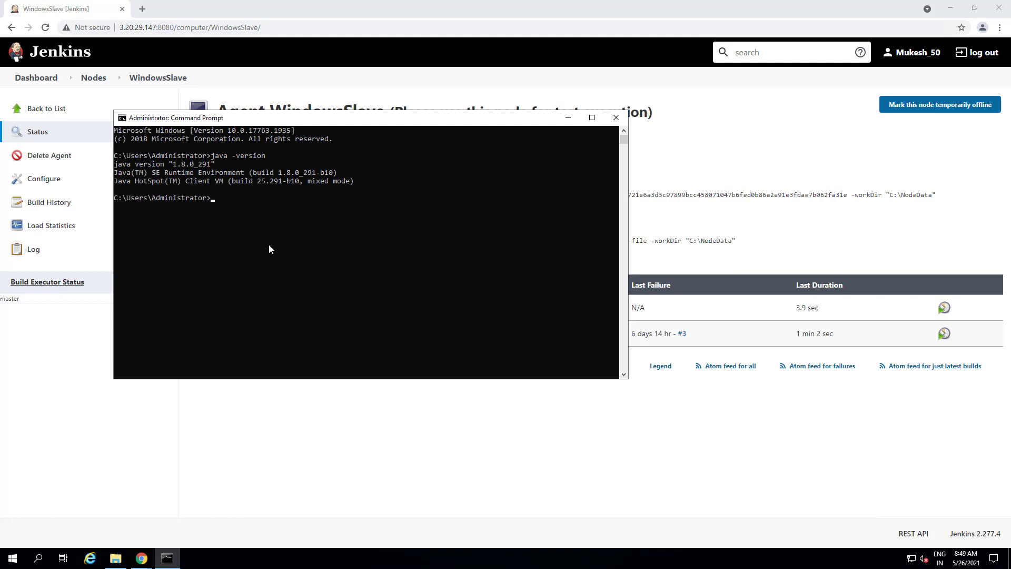
left_click(301, 477)
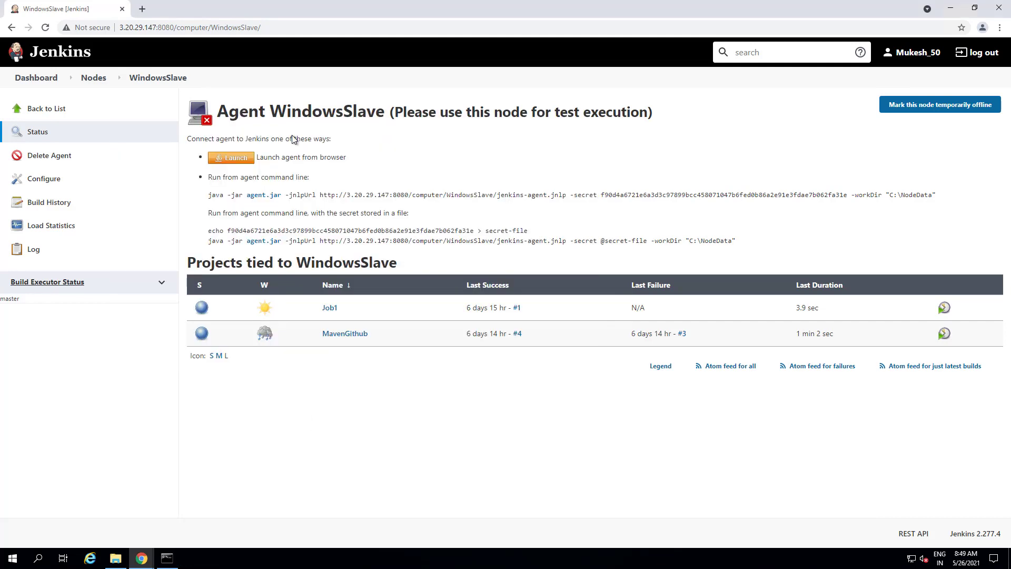
- Download the agent's launch file jenkins-agent.jnlp, keep it despite the browser's warning, and open it
left_click(236, 159)
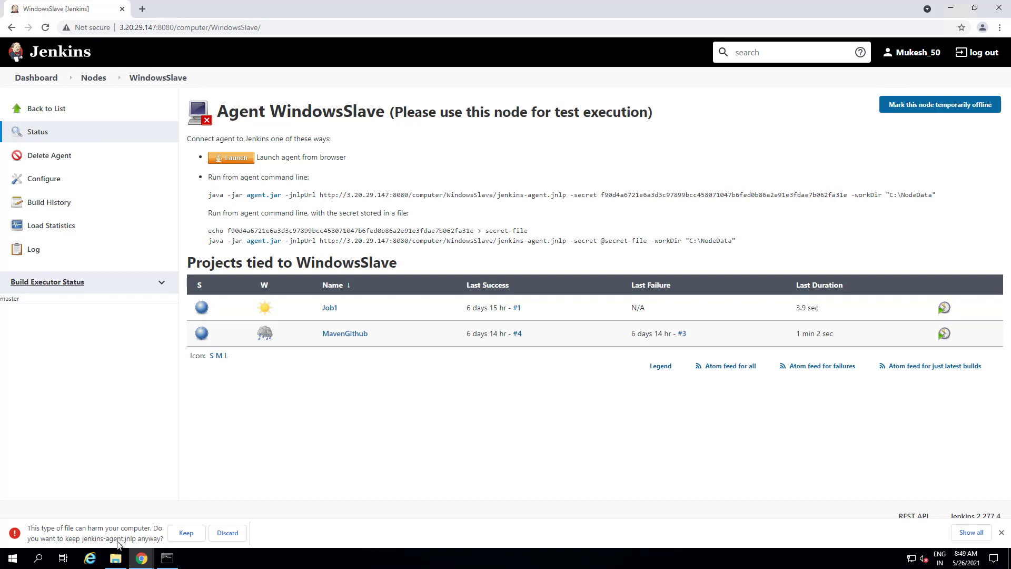
left_click(187, 533)
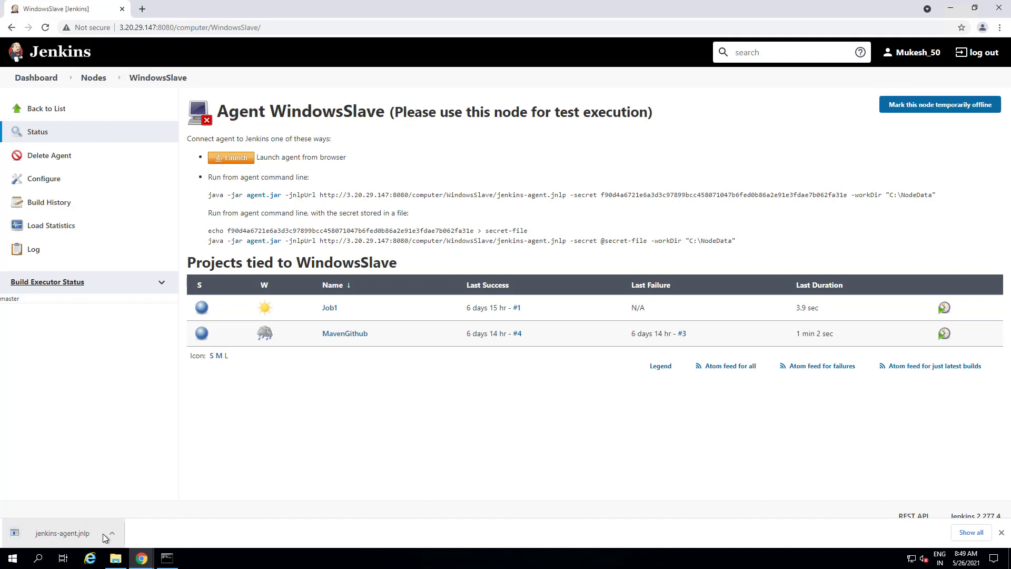
left_click(73, 533)
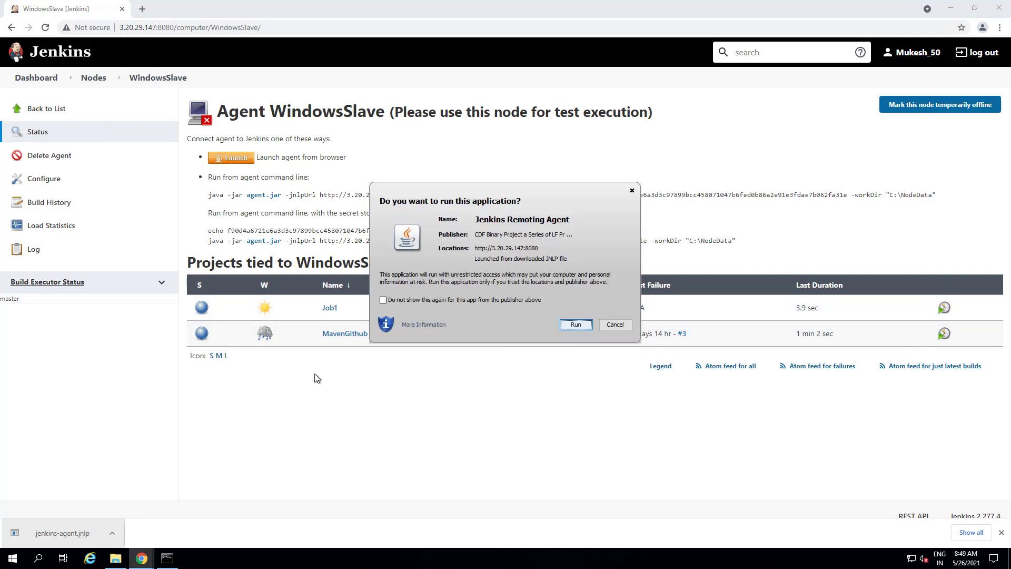
- Run the Jenkins Remoting Agent with the security prompt turned off for this publisher, and return to the agent page
left_click_drag(479, 184, 462, 182)
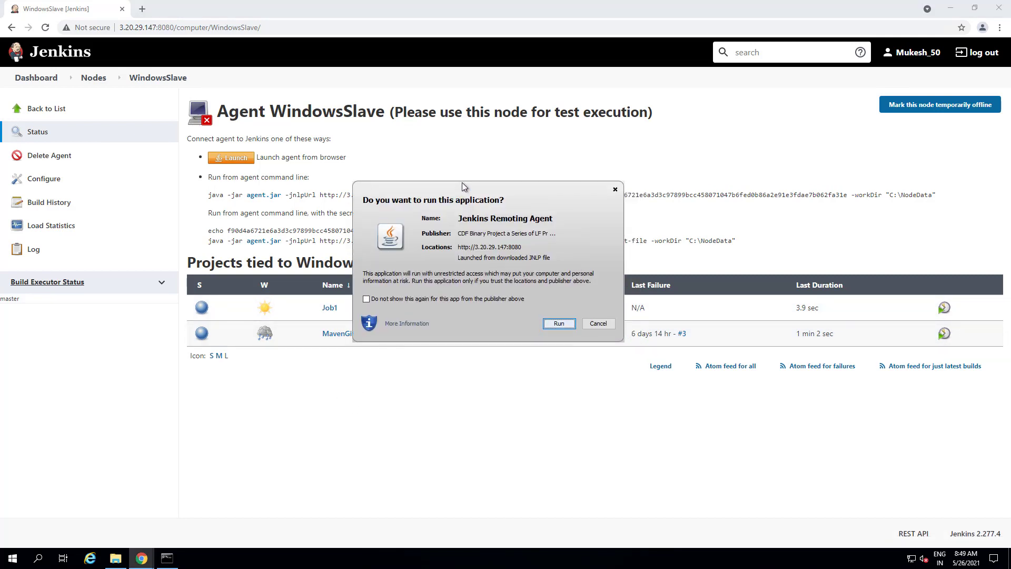
left_click(368, 300)
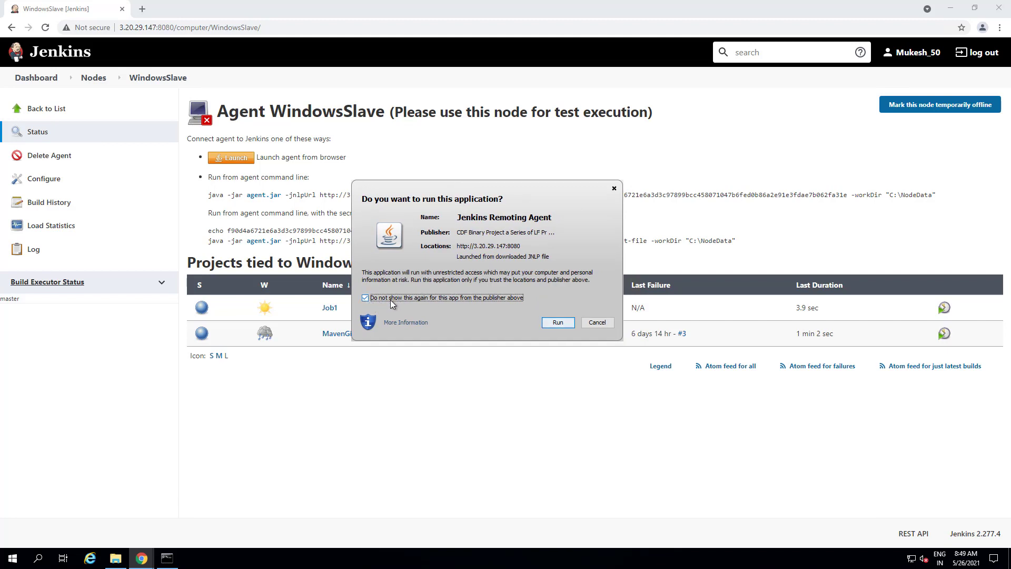
left_click(557, 322)
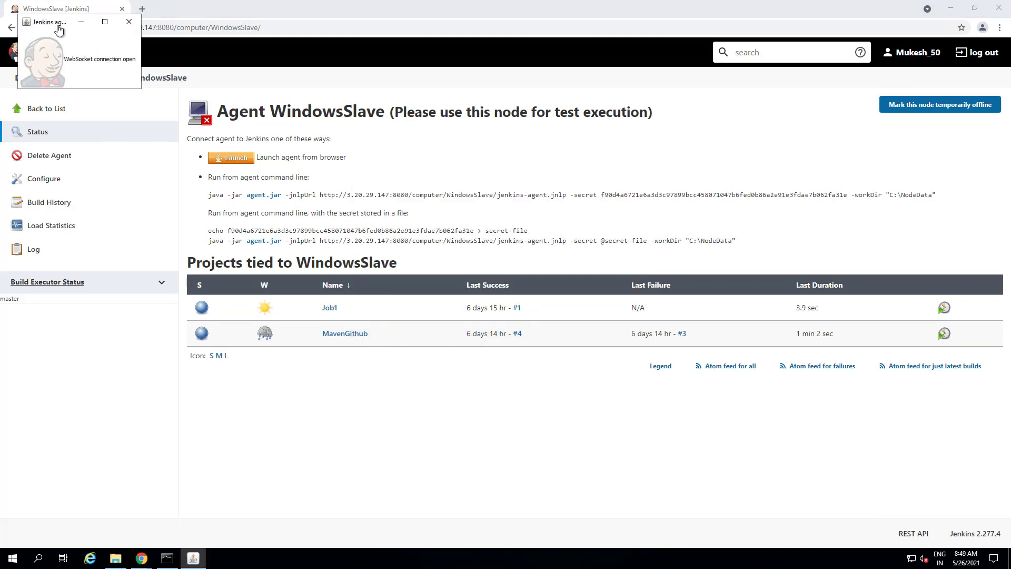
left_click_drag(65, 28, 307, 95)
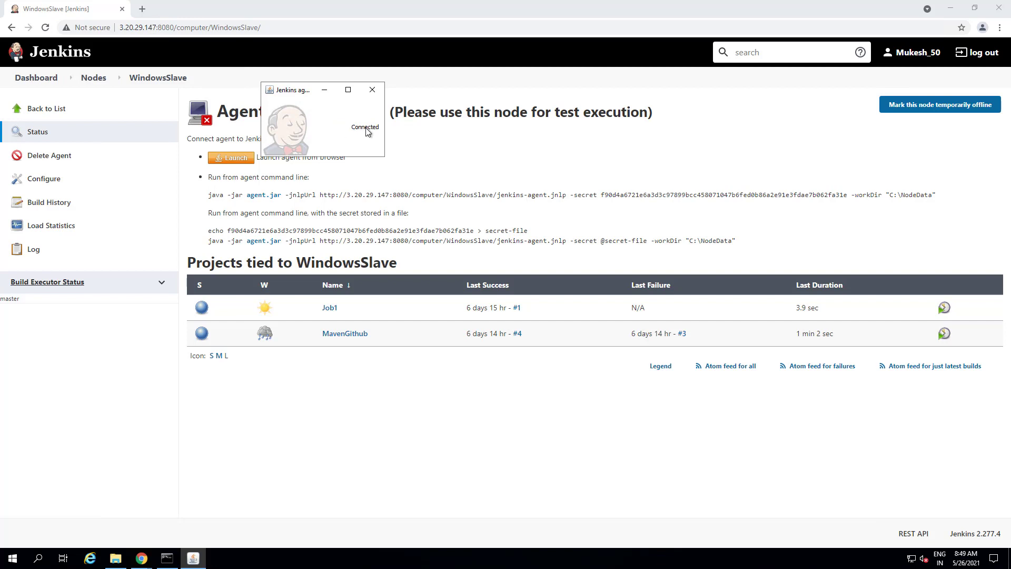
left_click(126, 88)
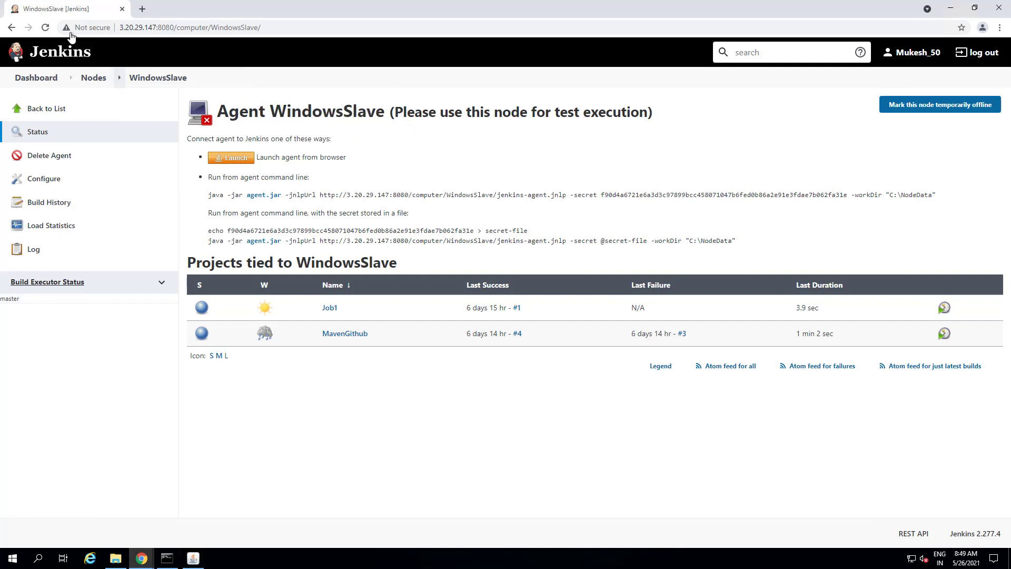
- Reload the WindowsSlave agent page, and take the 18.117.26.235 session out of full screen into a movable window
left_click(45, 29)
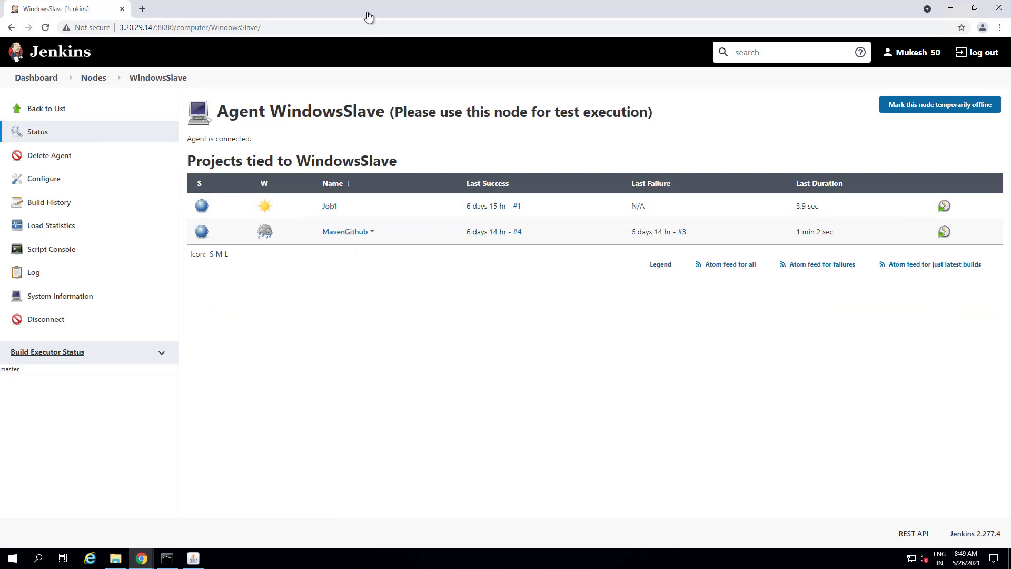
mouse_move(490, 4)
left_click(621, 7)
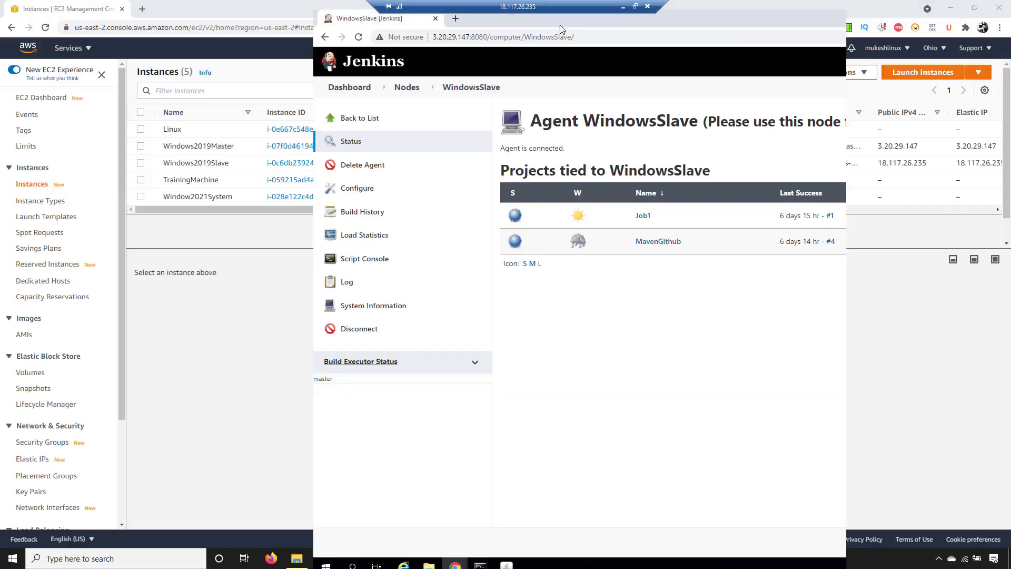
left_click_drag(713, 49, 753, 24)
left_click(419, 504)
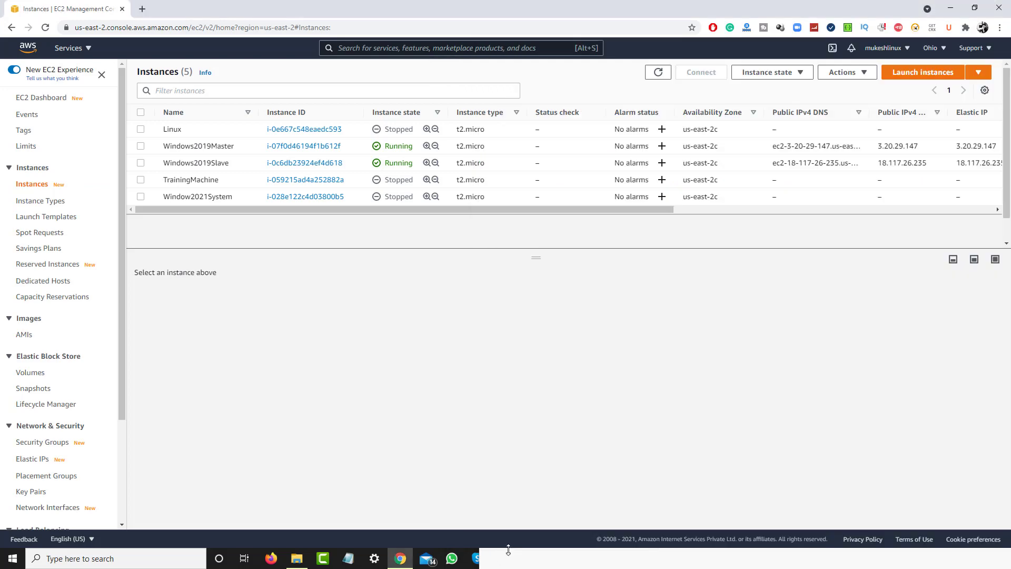
- Minimize the browser with the EC2 instances list and reposition the 18.117.26.235 session window so the taskbar's running apps are uncovered
key("alt+Tab")
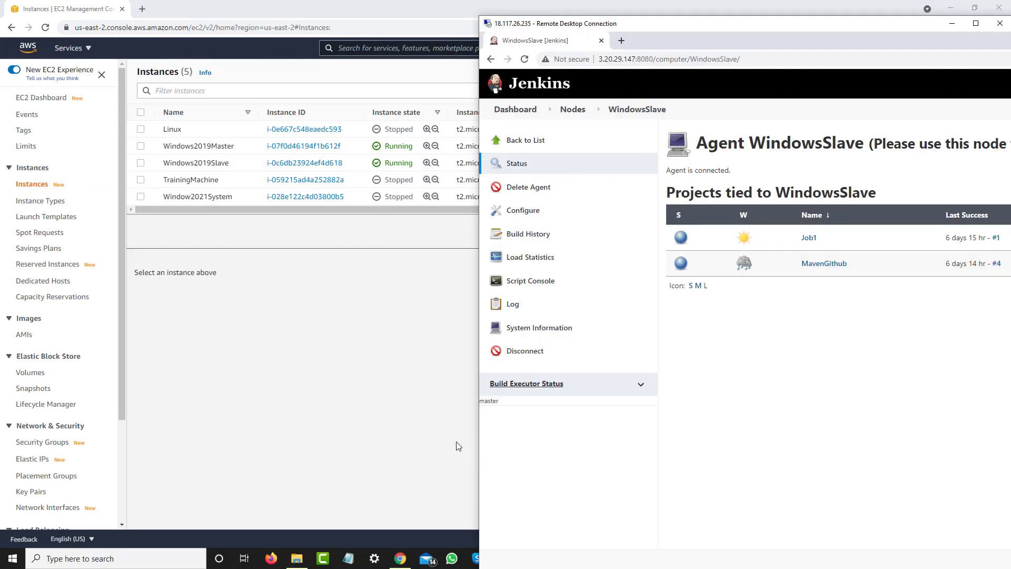
key("alt+Tab")
left_click(951, 7)
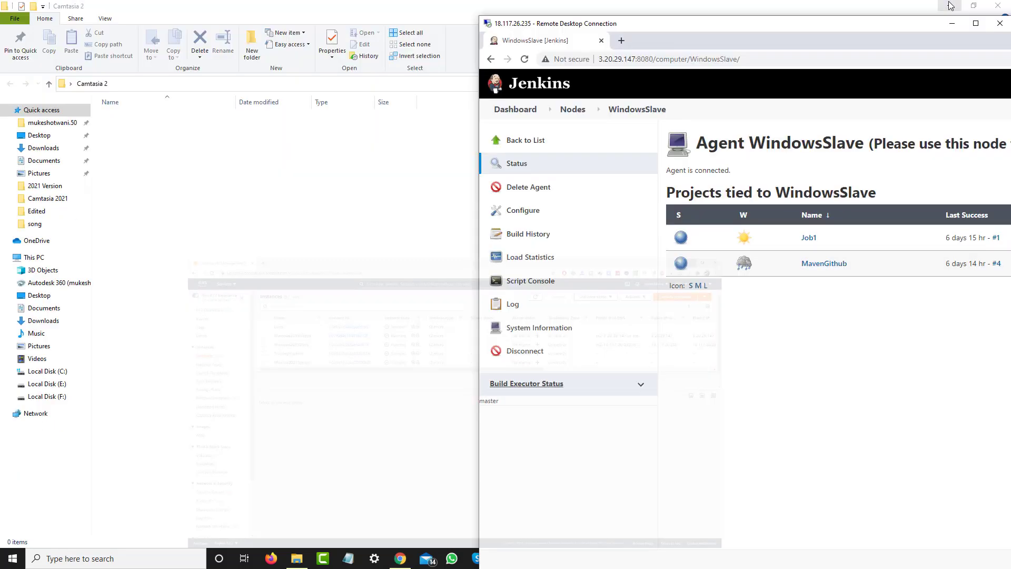
left_click(323, 309)
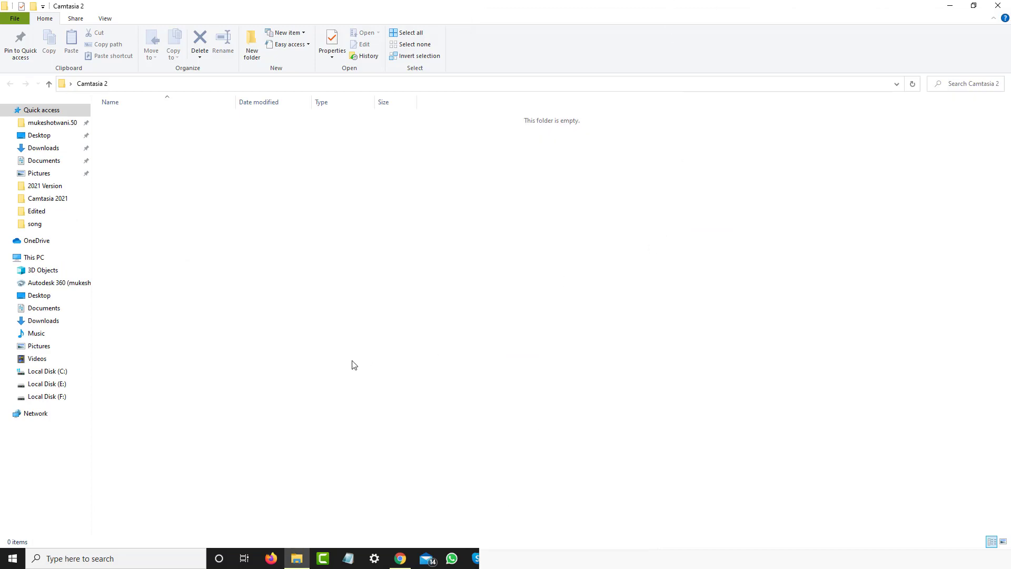
key("alt+Tab")
left_click_drag(730, 24, 178, 15)
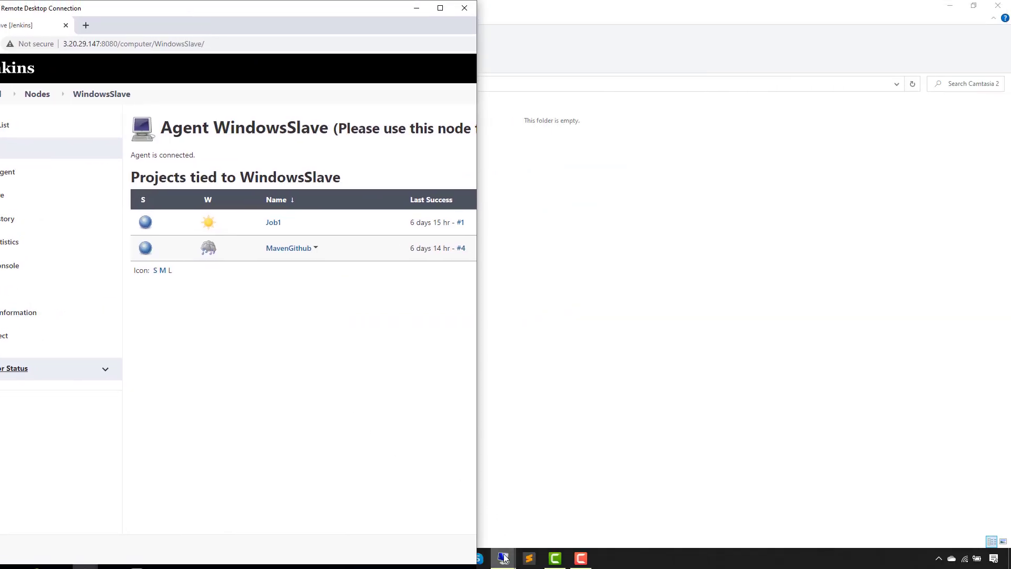
- Switch to the 3.20.29.147 session, reload the WindowsSlave agent page there, and open the list of nodes
mouse_move(504, 557)
left_click(484, 523)
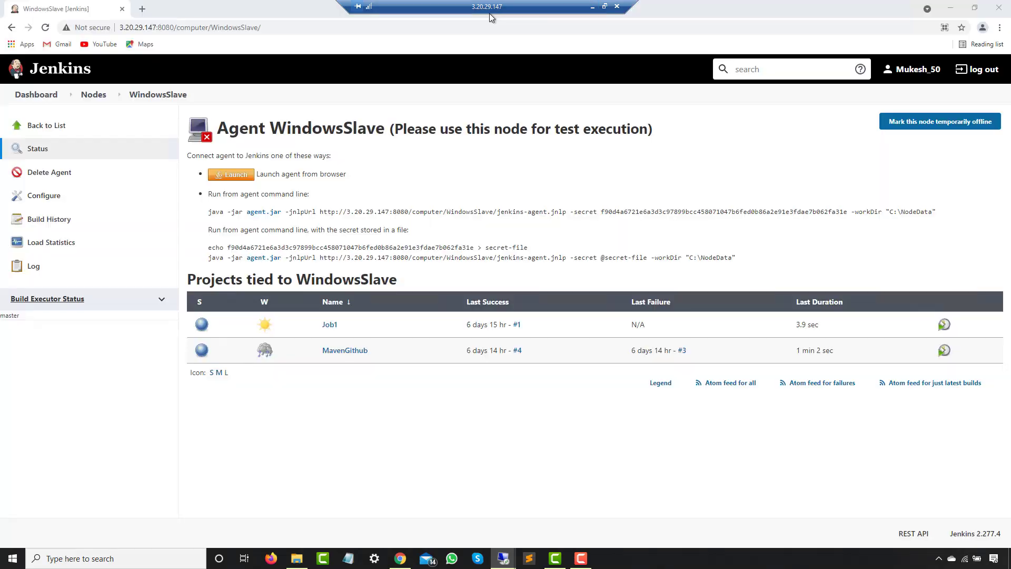
left_click_drag(500, 9, 462, 17)
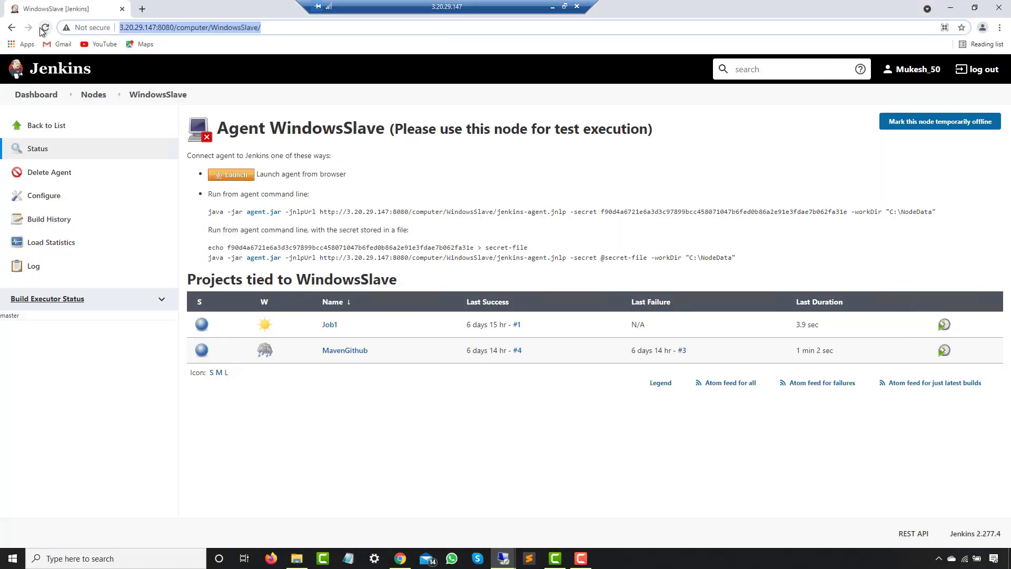
key("Return")
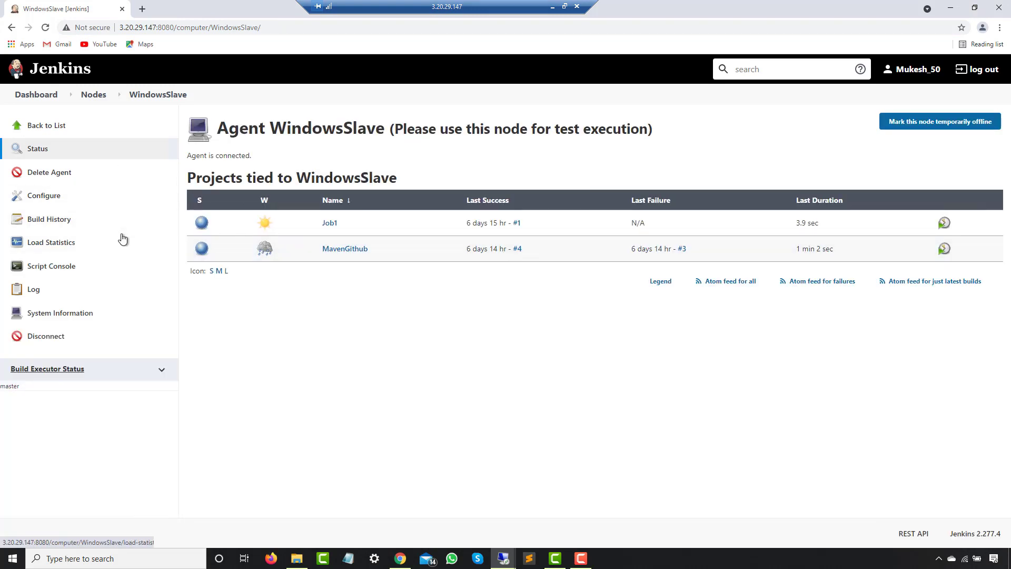
left_click(92, 96)
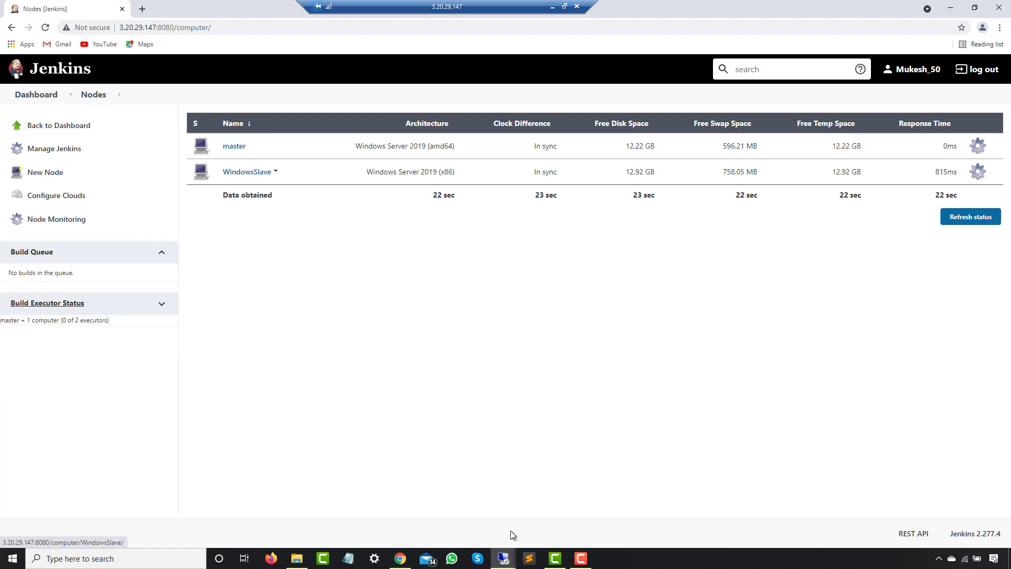
- Bring up the 18.117.26.235 session window, move it aside, and return to the 3.20.29.147 session
mouse_move(504, 561)
left_click(561, 508)
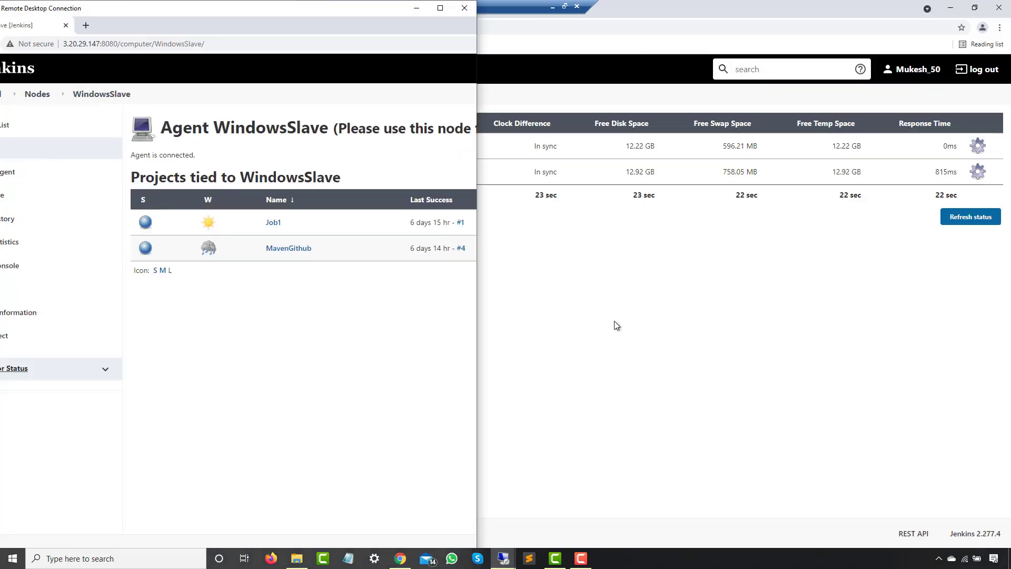
left_click_drag(283, 10, 810, 21)
left_click(410, 274)
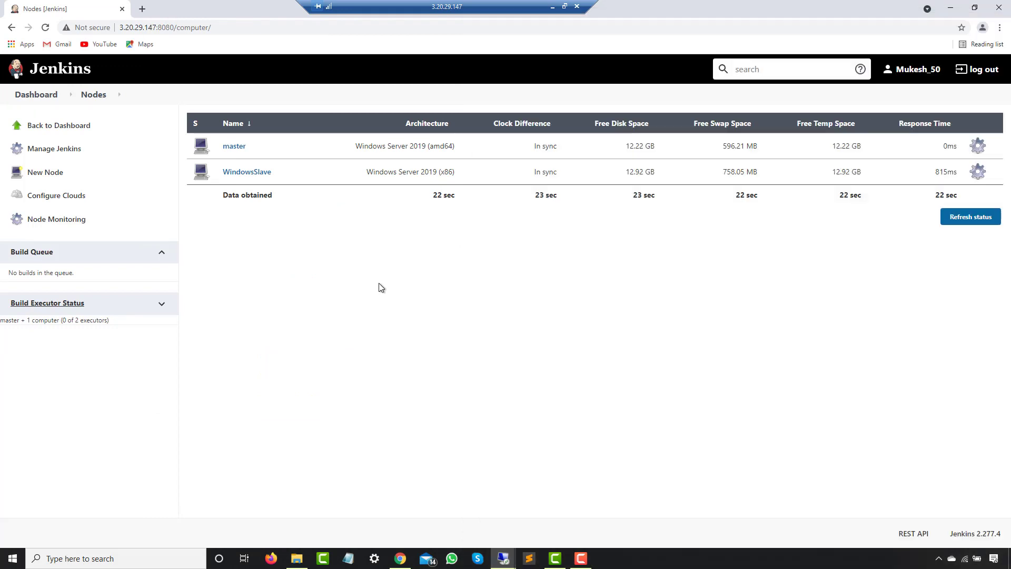
- Create a new Freestyle project named Job2 from the Jenkins dashboard
left_click(35, 96)
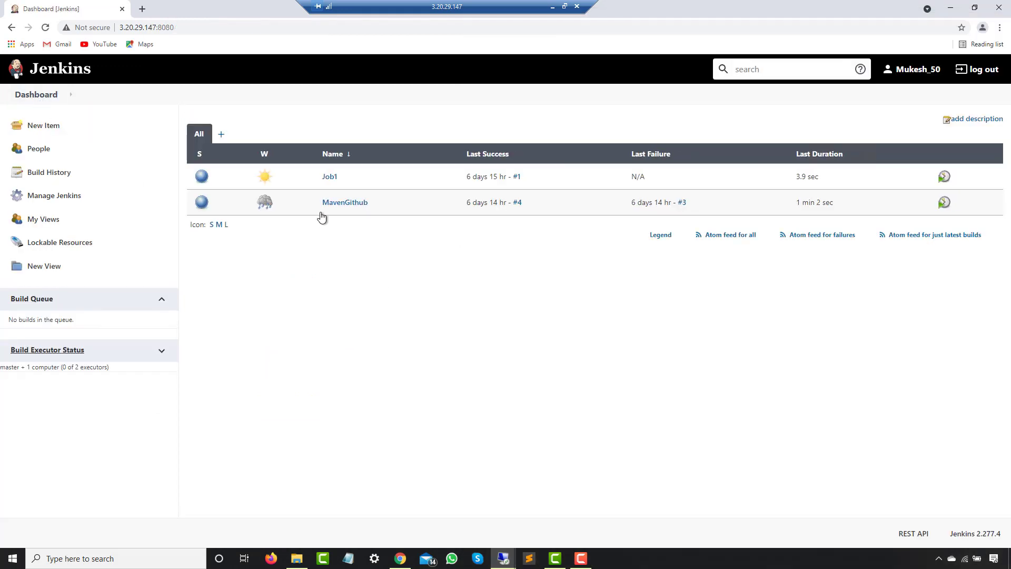
left_click(48, 128)
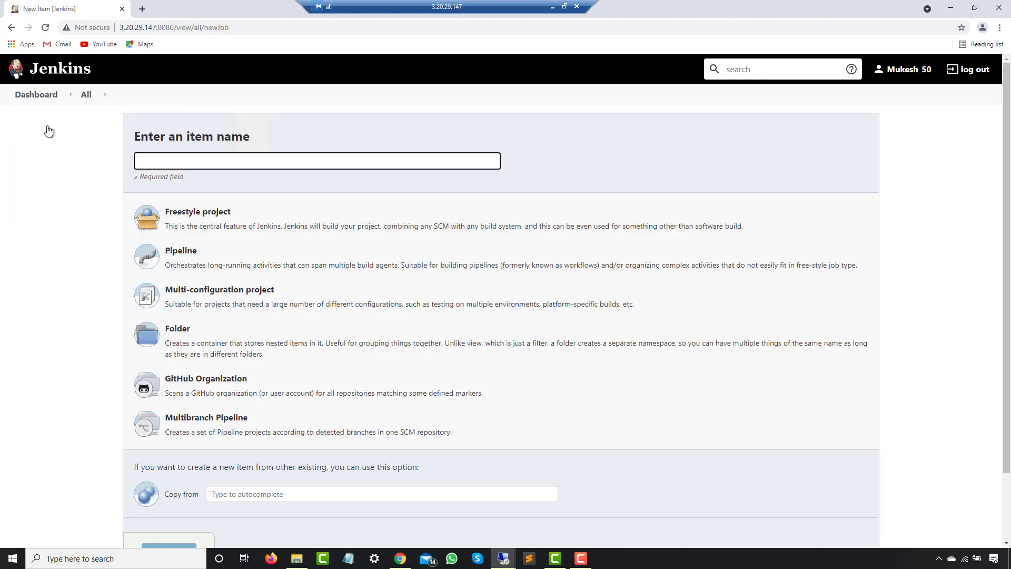
type("Job2")
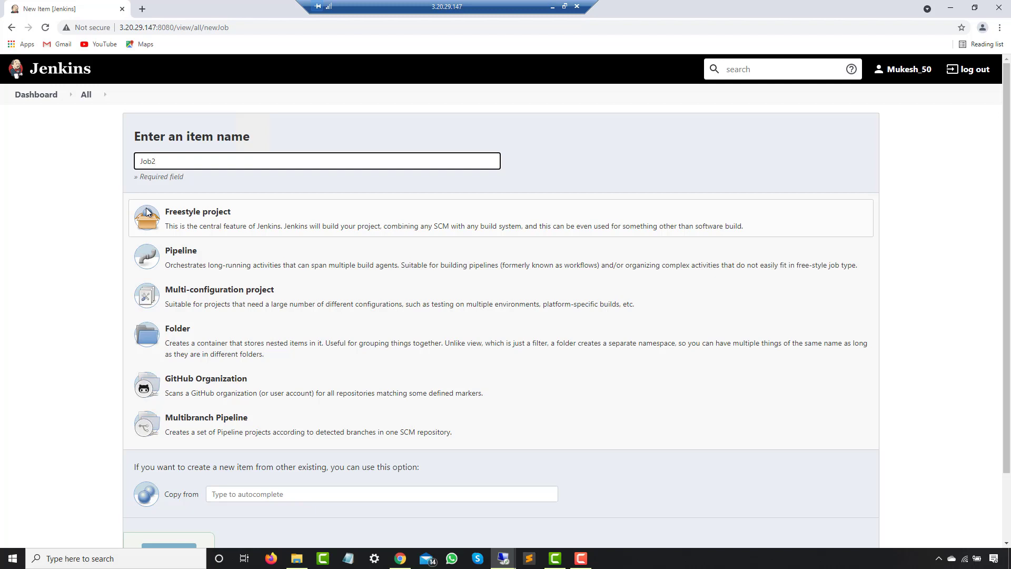
left_click(202, 219)
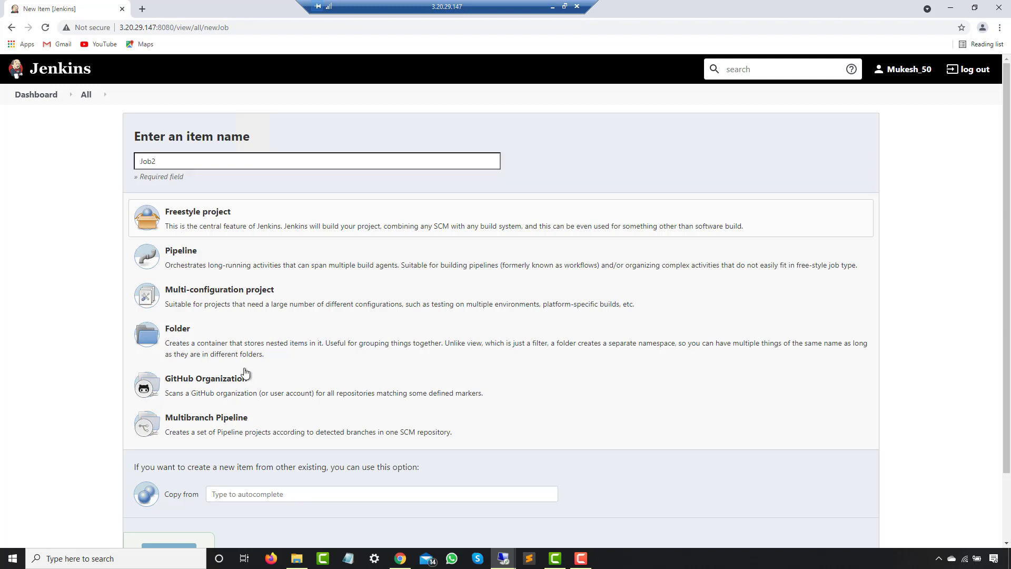
scroll(245, 506, "down", 2)
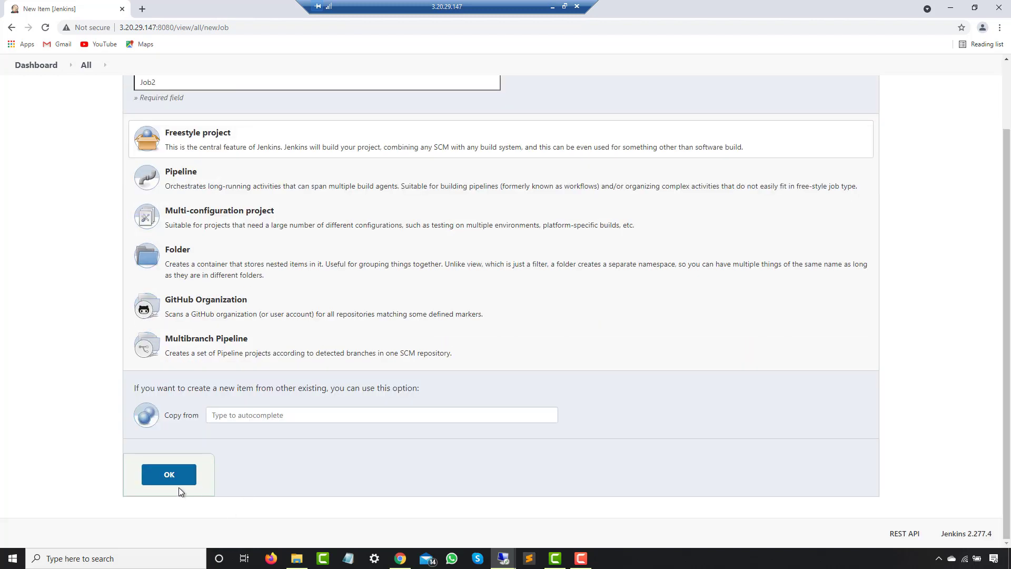
left_click(178, 474)
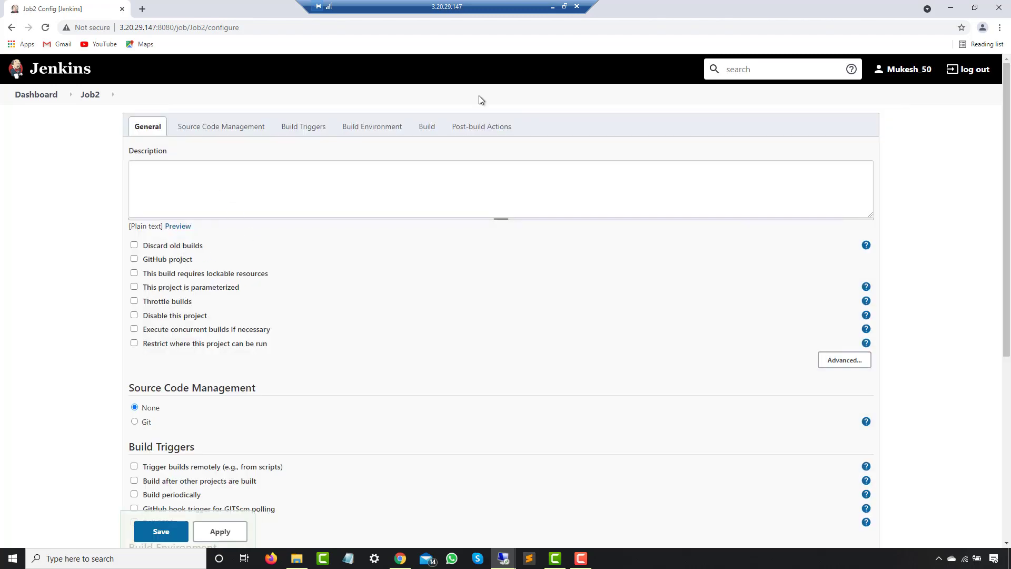
- Add an Execute Windows batch command build step with the command echo "Hello" to Job2 and save the job
left_click(430, 131)
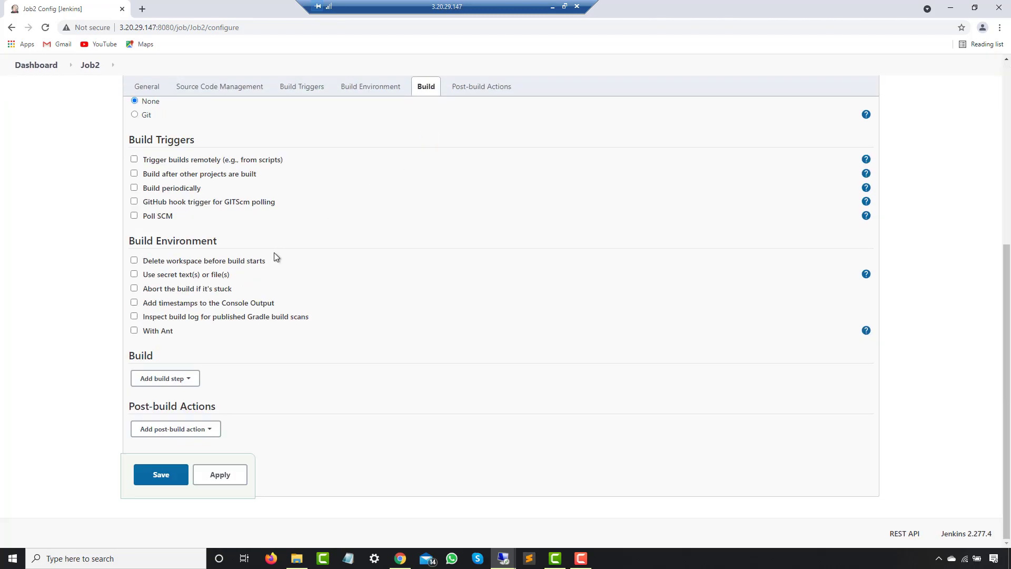
left_click(178, 378)
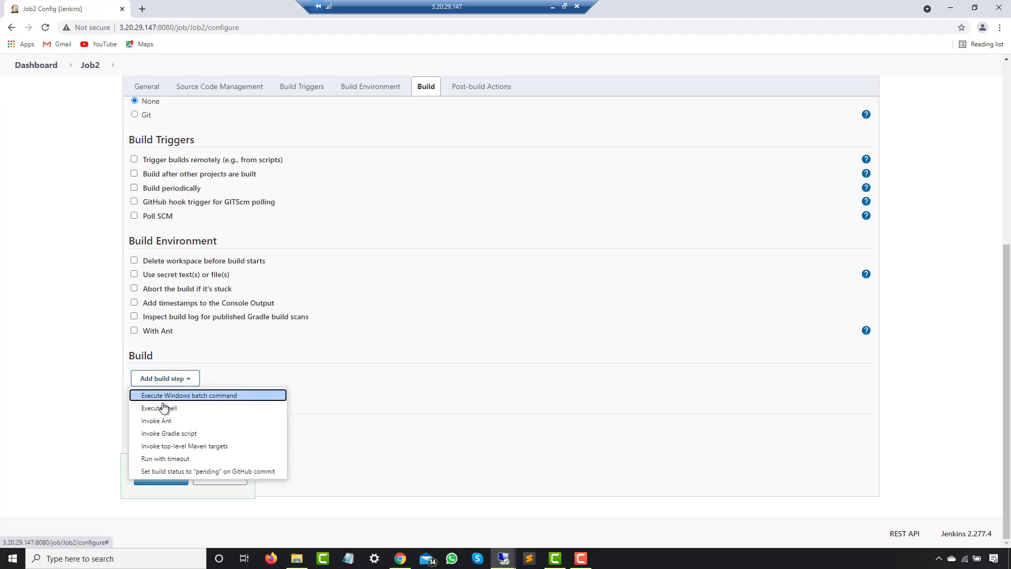
left_click(178, 399)
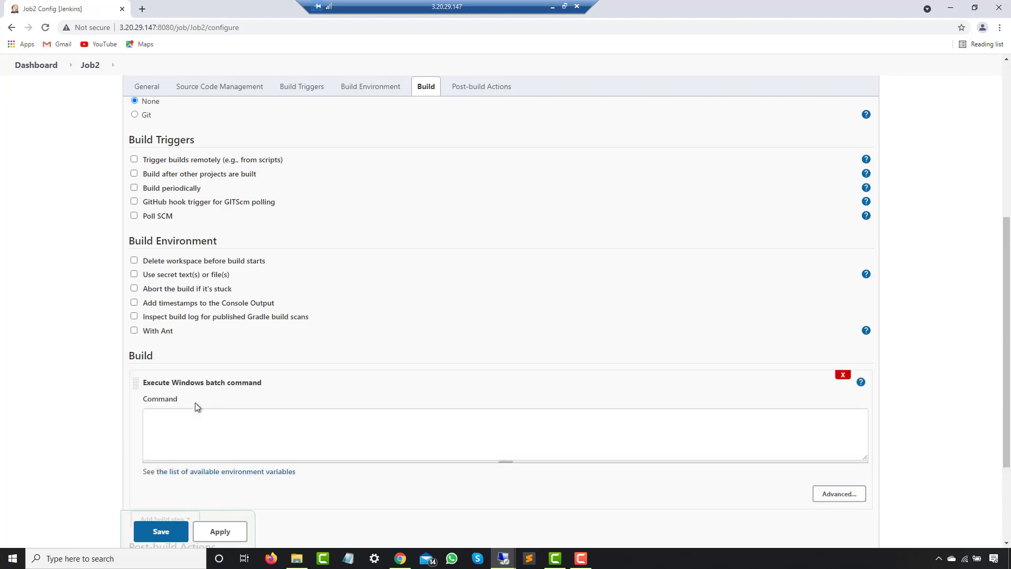
left_click(205, 418)
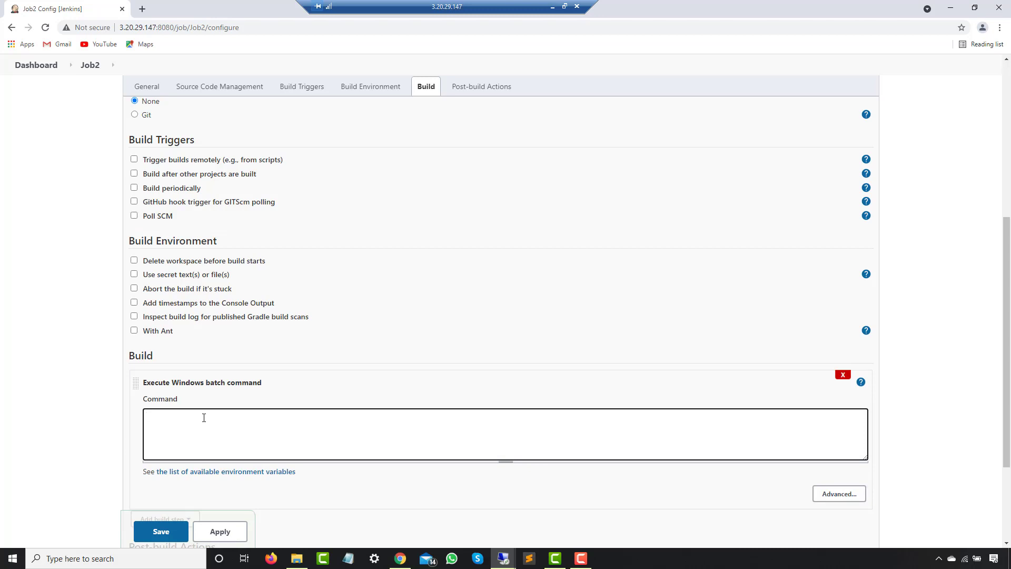
type("echo \"\"")
key("Left")
type("Hello")
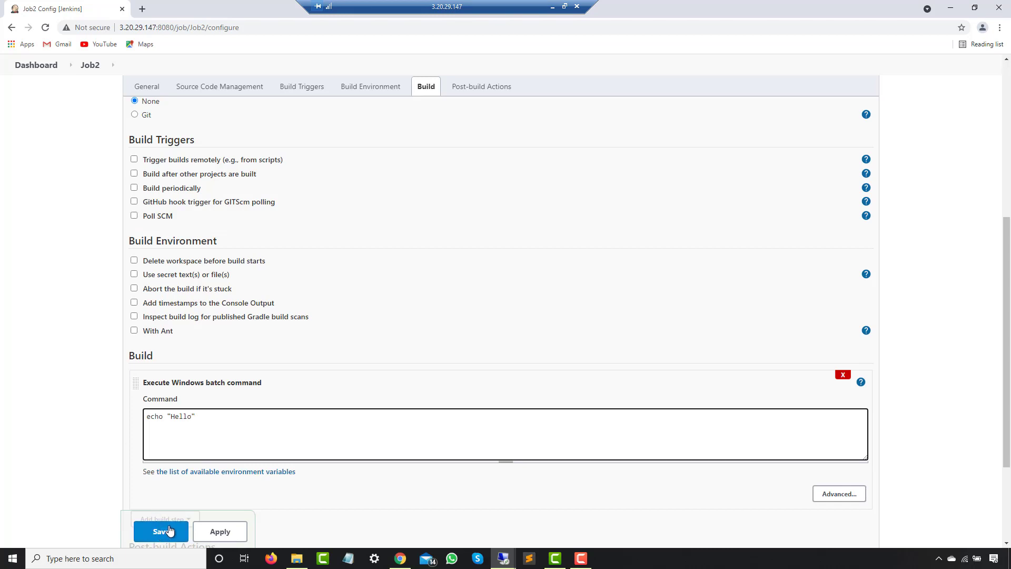
left_click(169, 530)
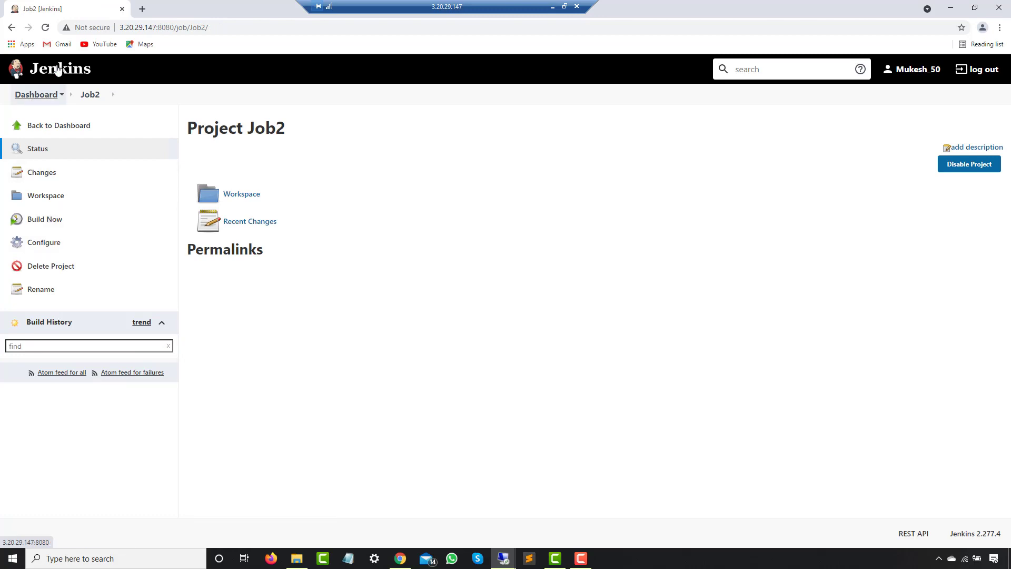
- Open the Jenkins dashboard in a second browser tab and expand the Build Executor Status to show each node's executors
middle_click(58, 69)
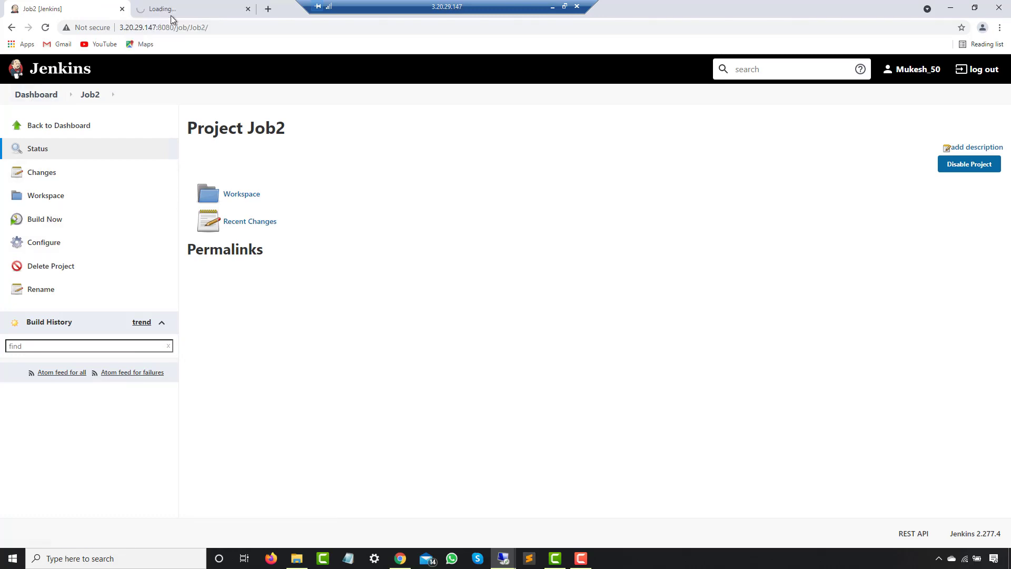
left_click(170, 15)
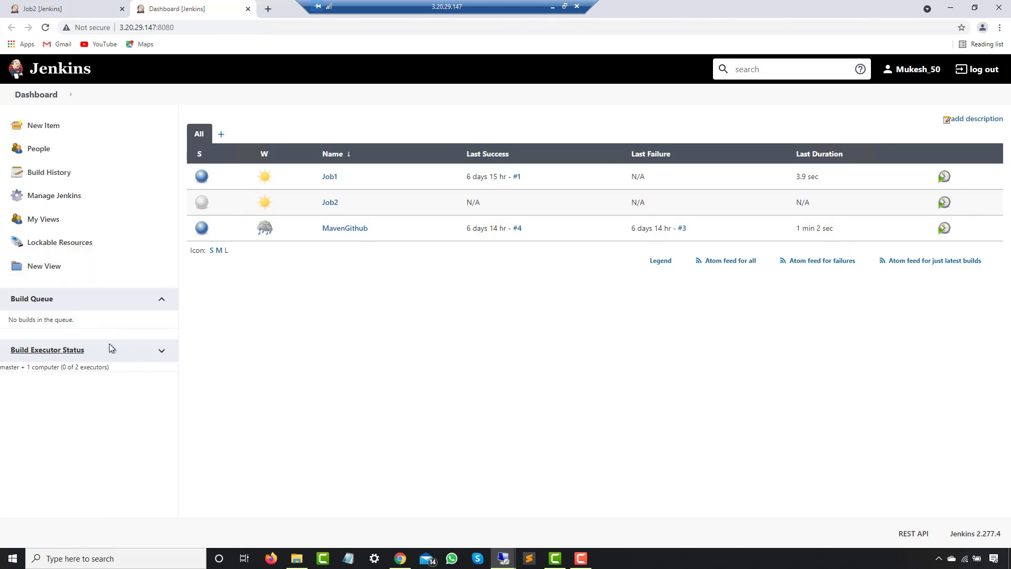
left_click(160, 355)
scroll(253, 371, "down", 1)
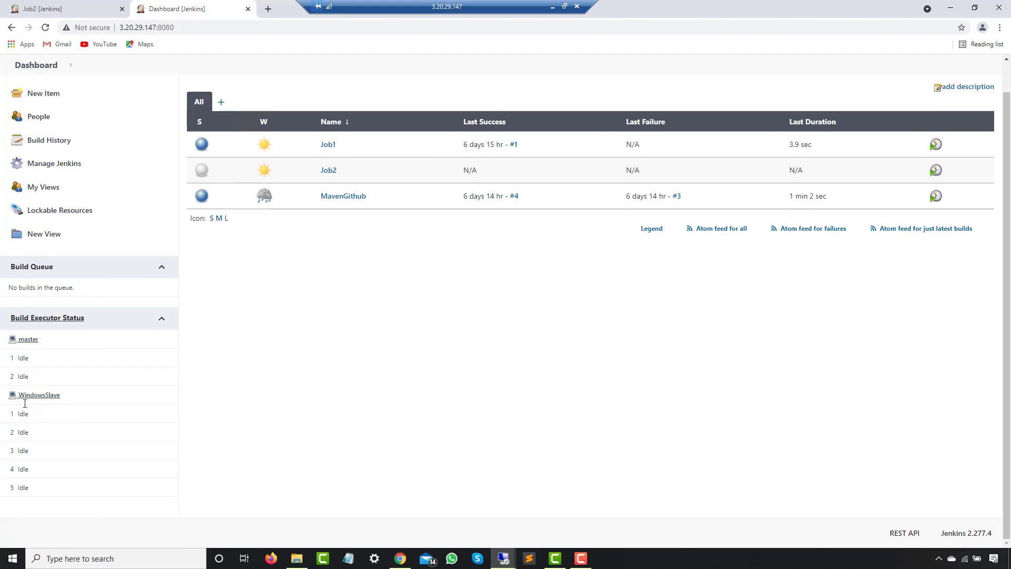
- Start a build of Job2 and check on the dashboard which node's executor runs it
left_click(77, 5)
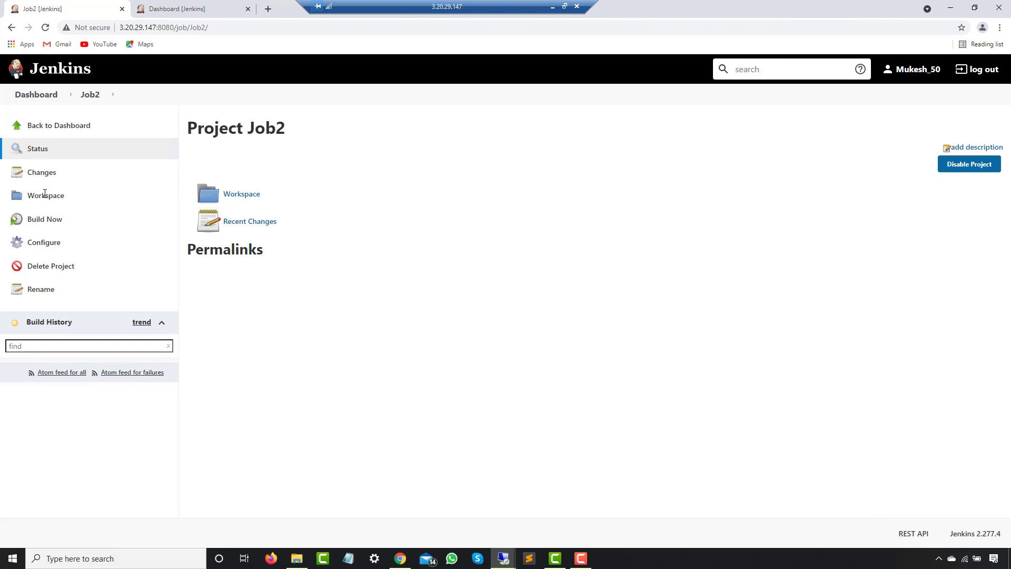
left_click(53, 219)
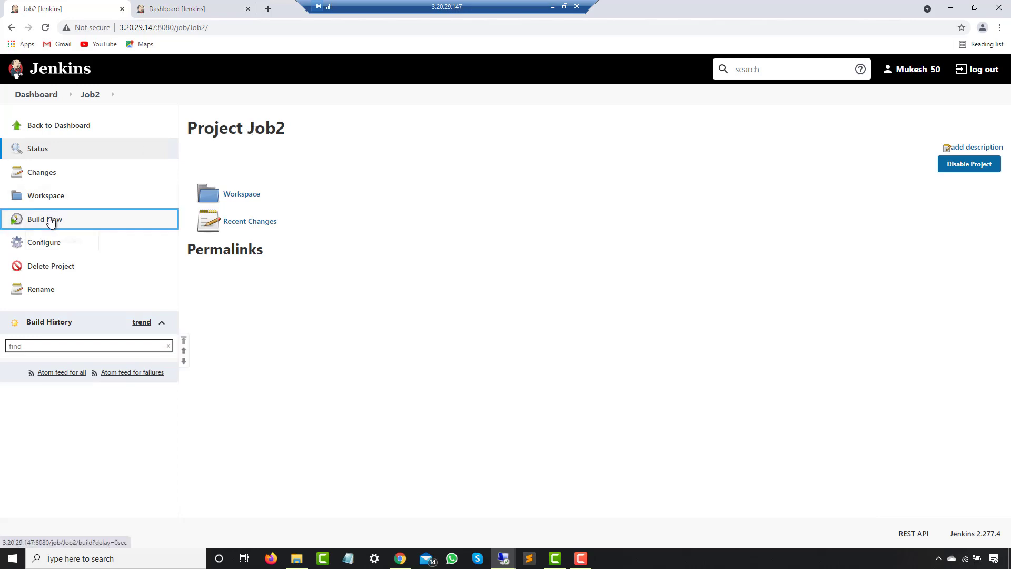
left_click(164, 9)
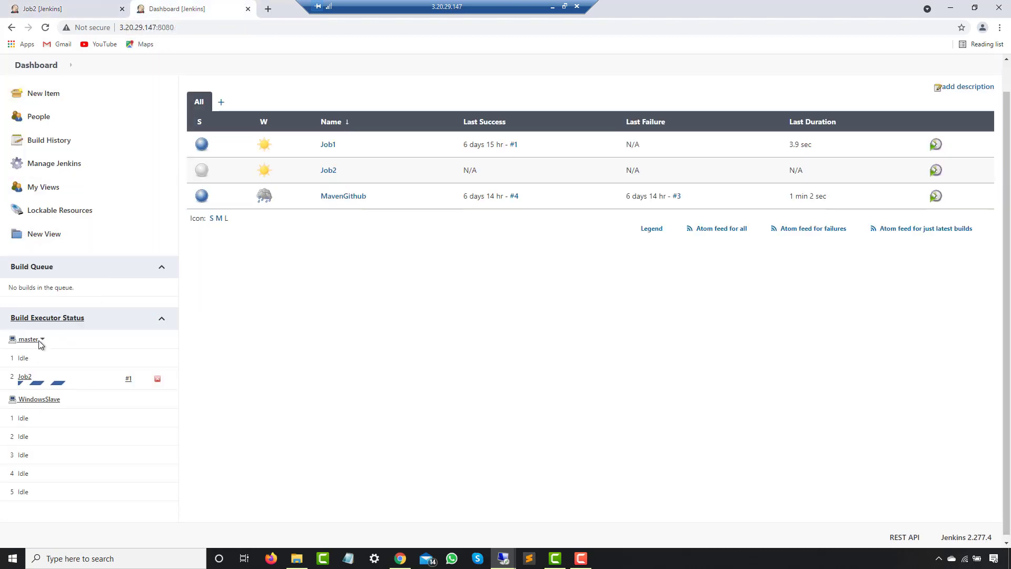
mouse_move(42, 384)
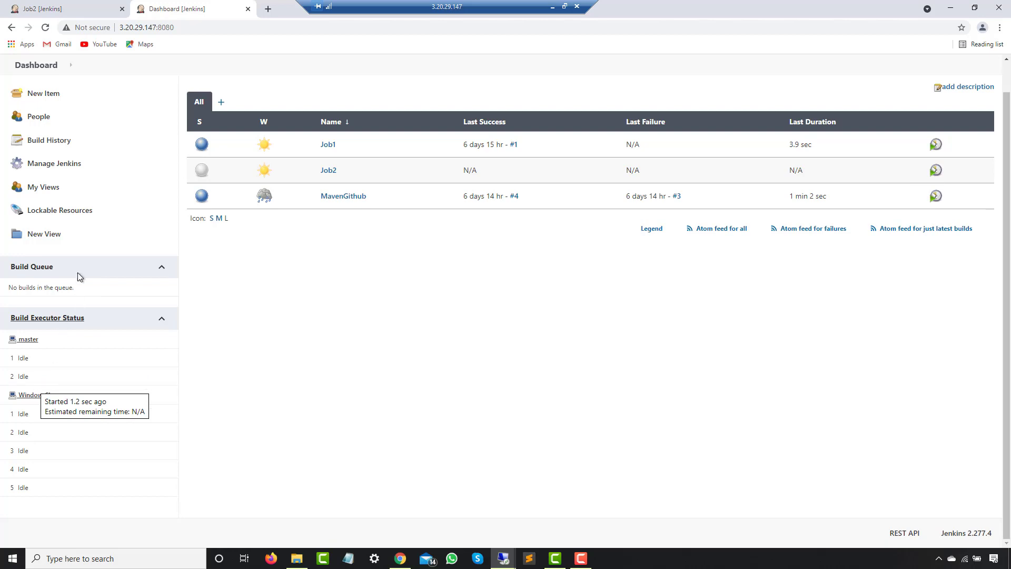
- Check in the console output of Job2's build #1 which node it was built on, and return to the Job2 page
left_click(87, 7)
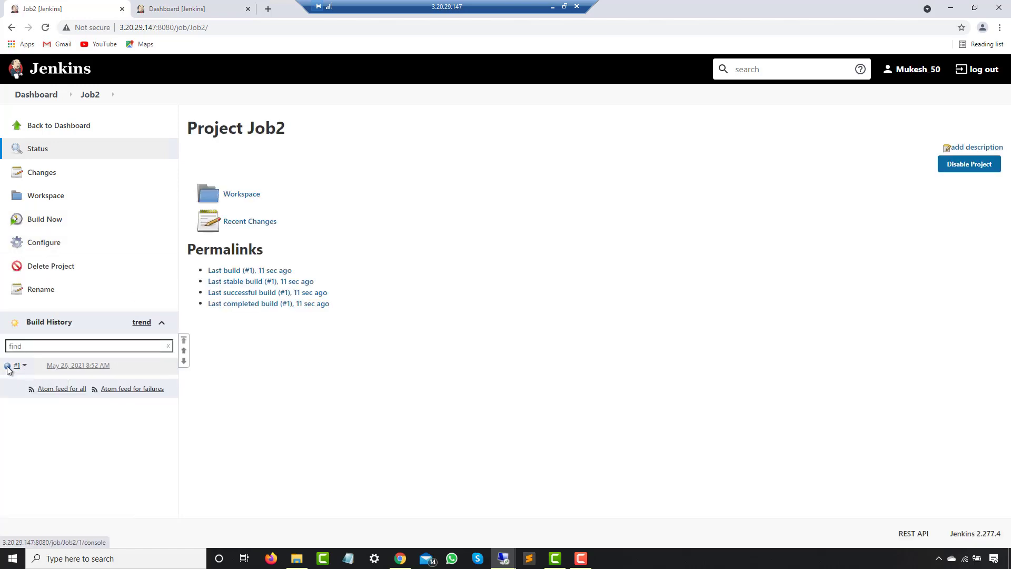
left_click(7, 367)
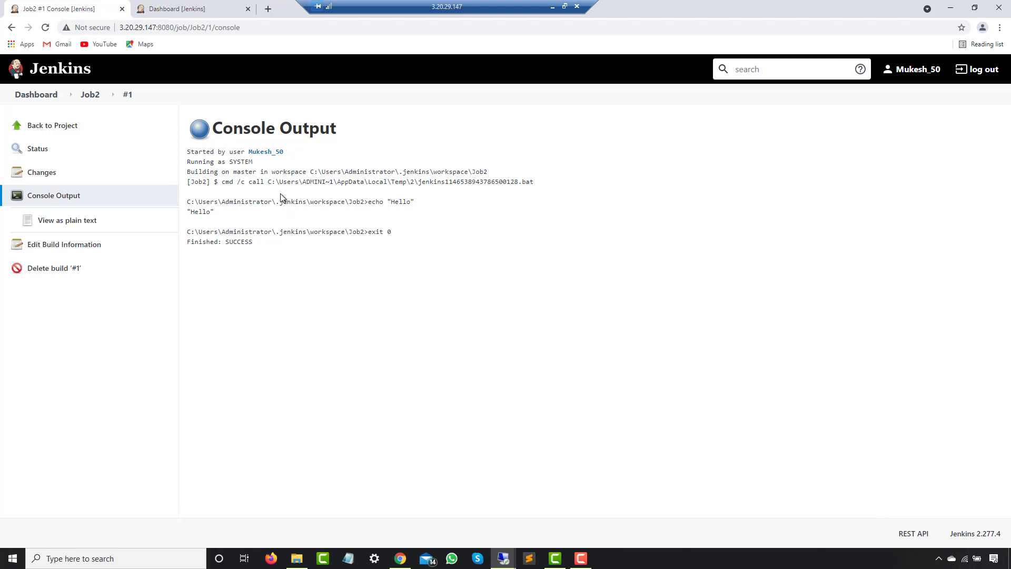
double_click(251, 170)
left_click(91, 95)
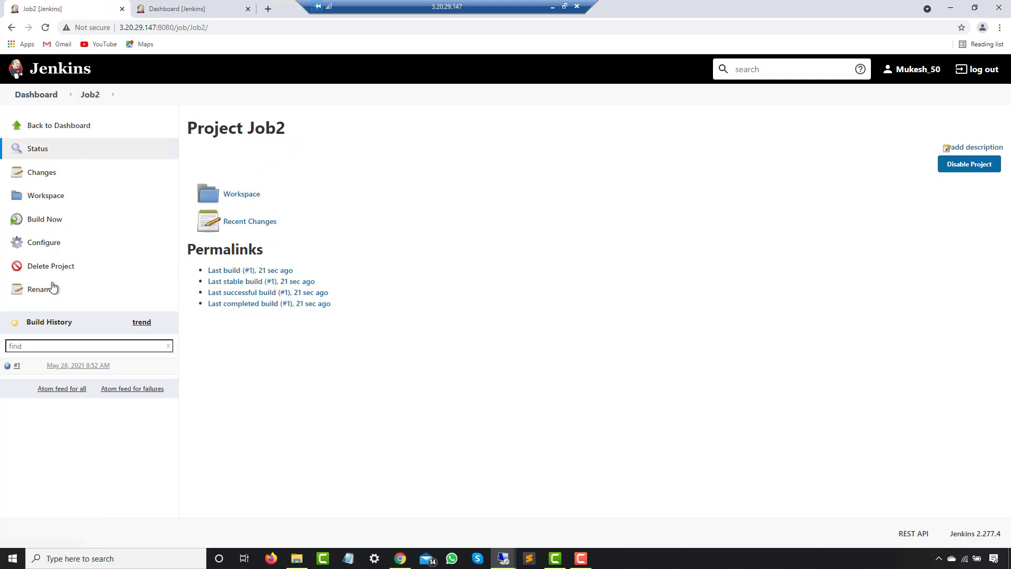
- Open Job2's configuration and enable the option to restrict where this project can be run
left_click(49, 246)
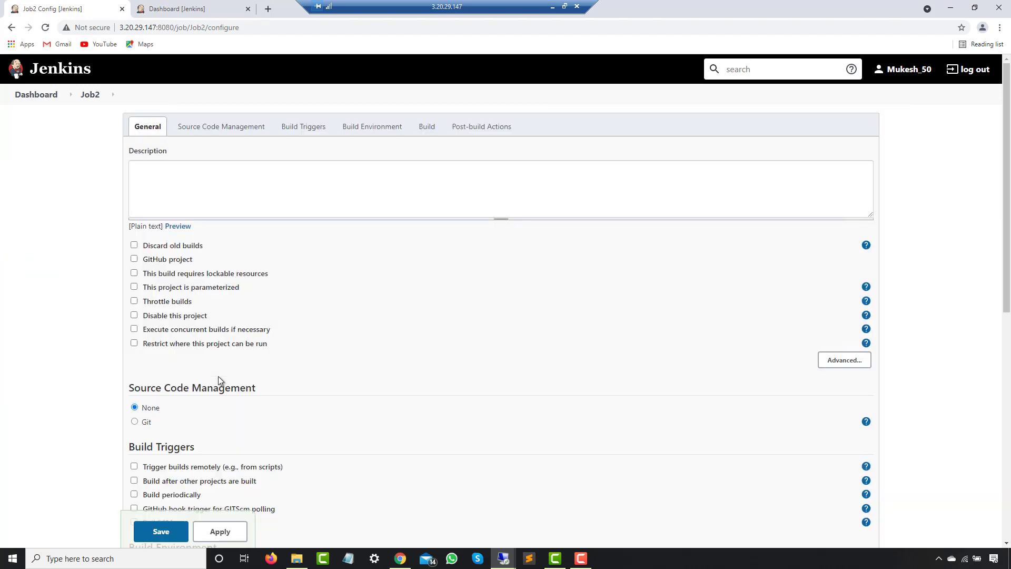
scroll(135, 346, "down", 1)
scroll(135, 351, "down", 1)
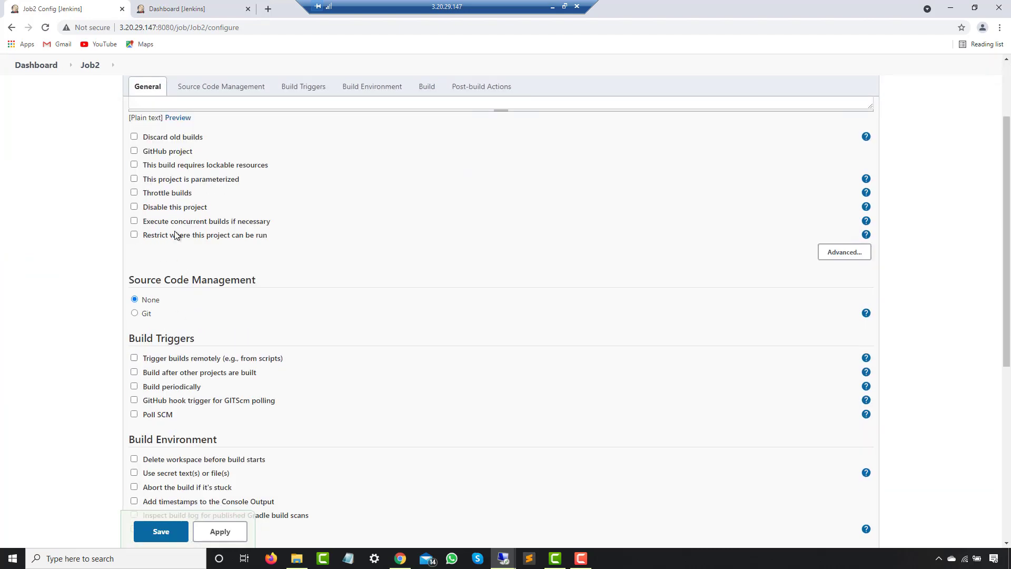
left_click(196, 235)
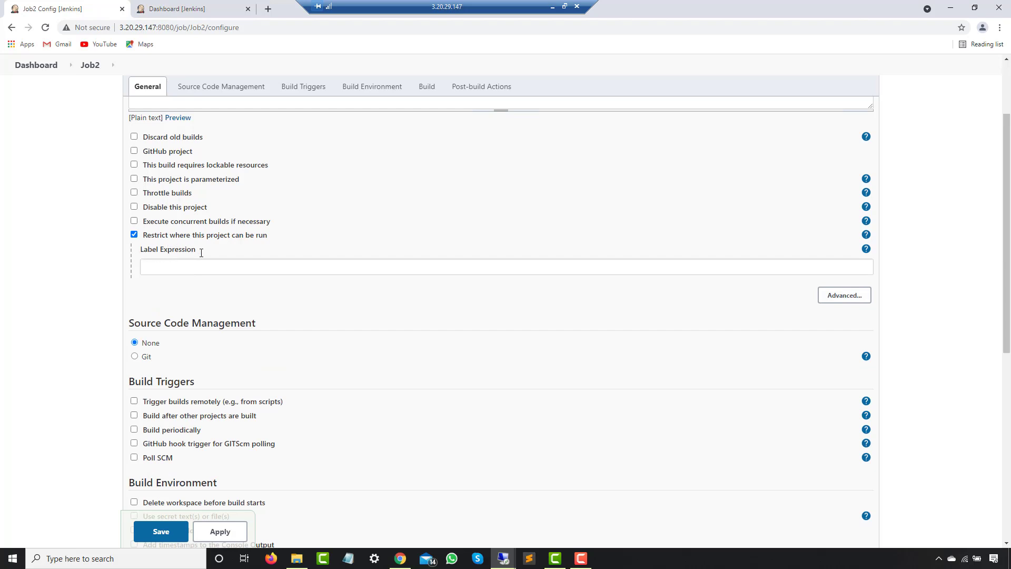
- Set Job2's label expression to WindowsSlave and save the job
left_click(179, 268)
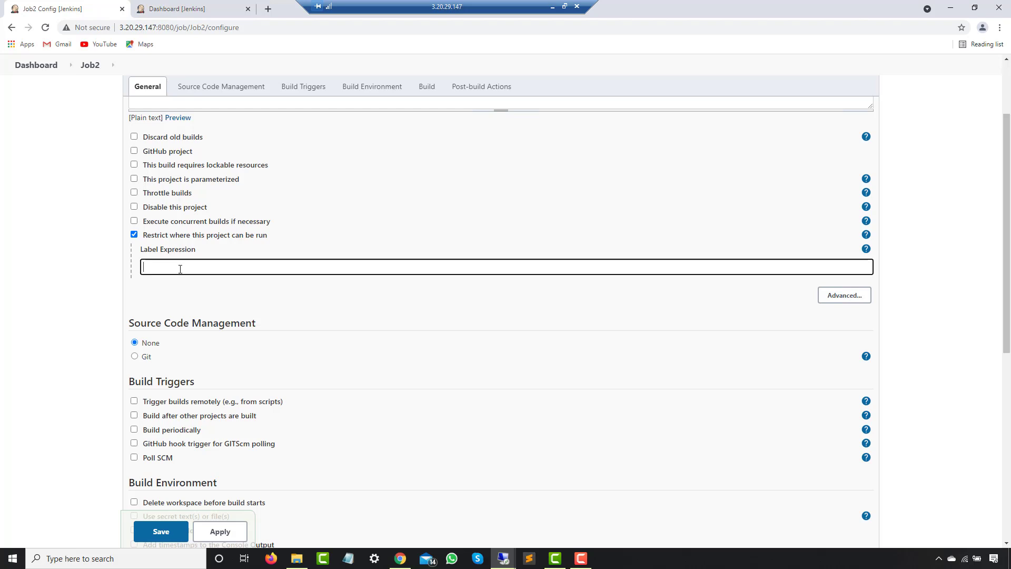
type("Wi")
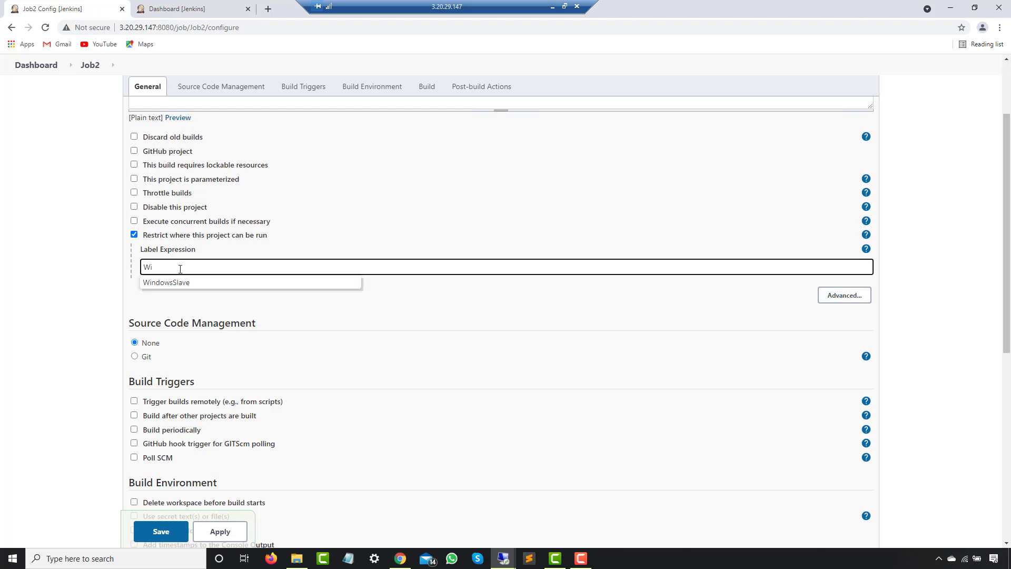
type("n")
key("Down")
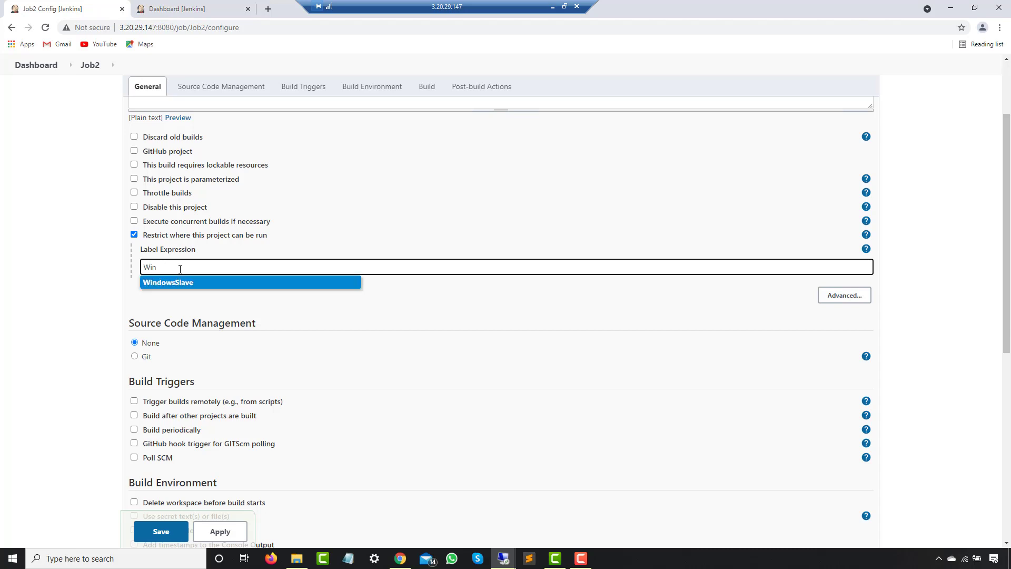
key("Return")
key("BackSpace")
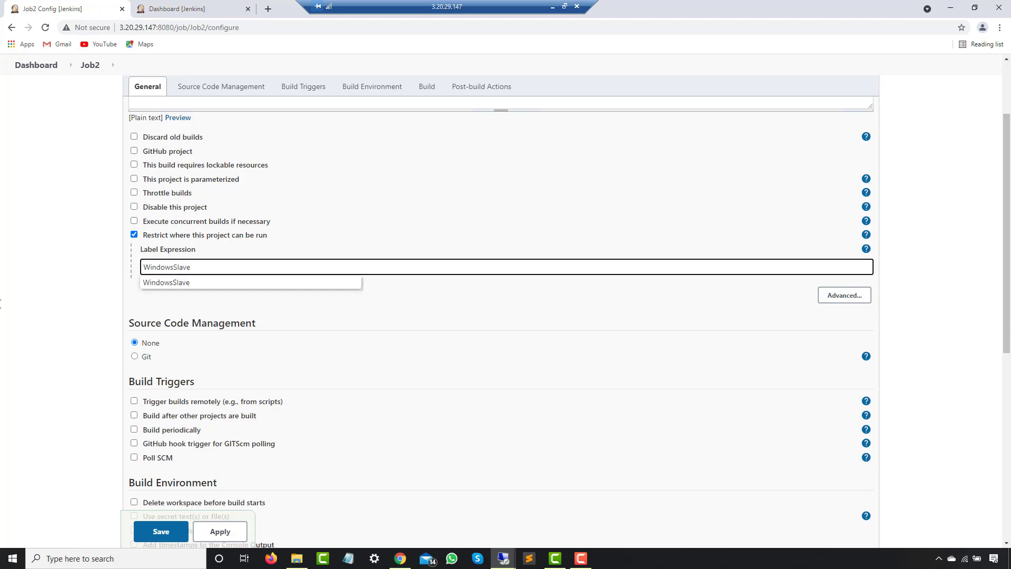
left_click(159, 284)
left_click(191, 312)
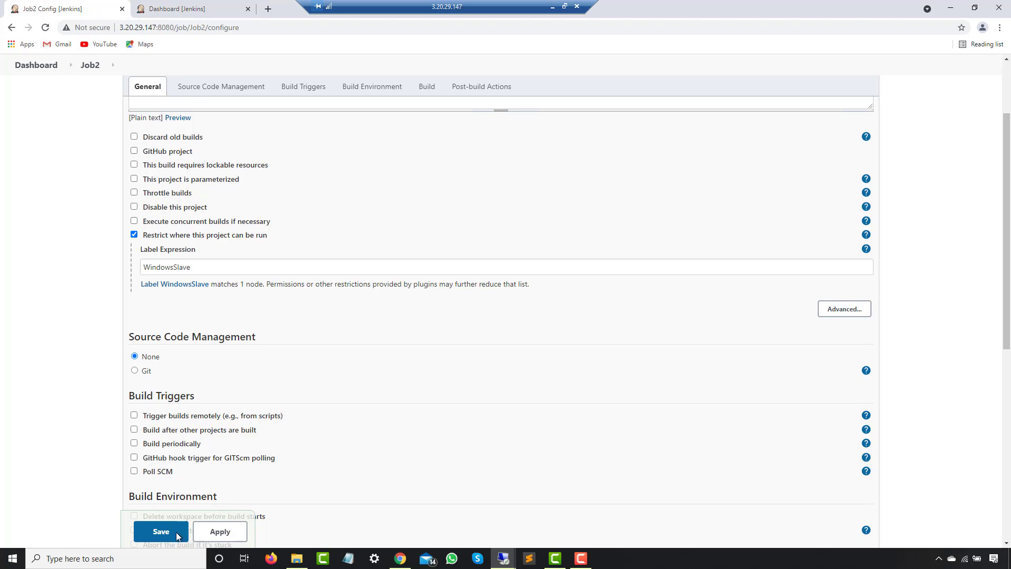
left_click(162, 532)
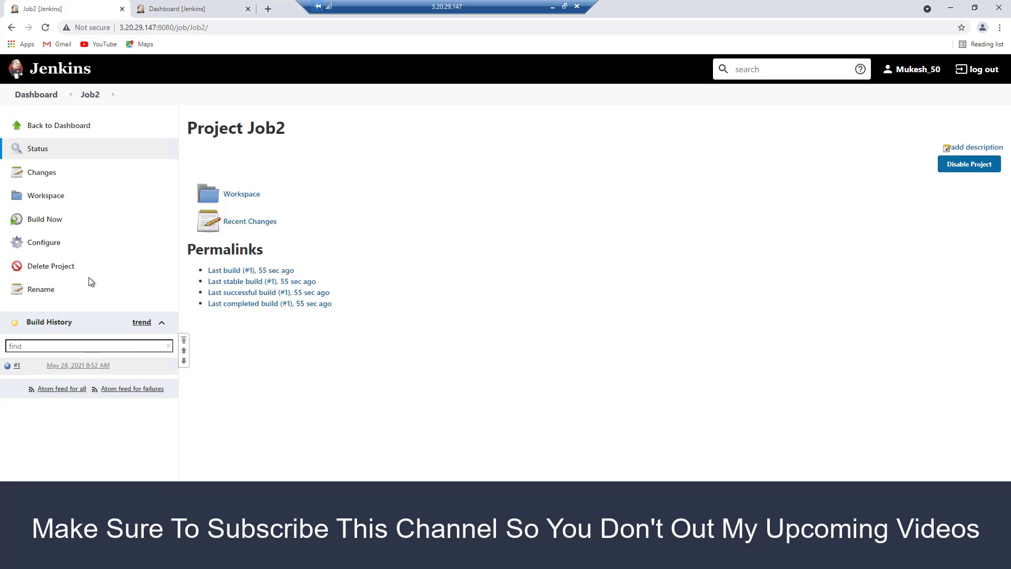
- Start another build of Job2, check on the dashboard which node's executor runs it, and glance at the second machine's remote session
left_click(55, 220)
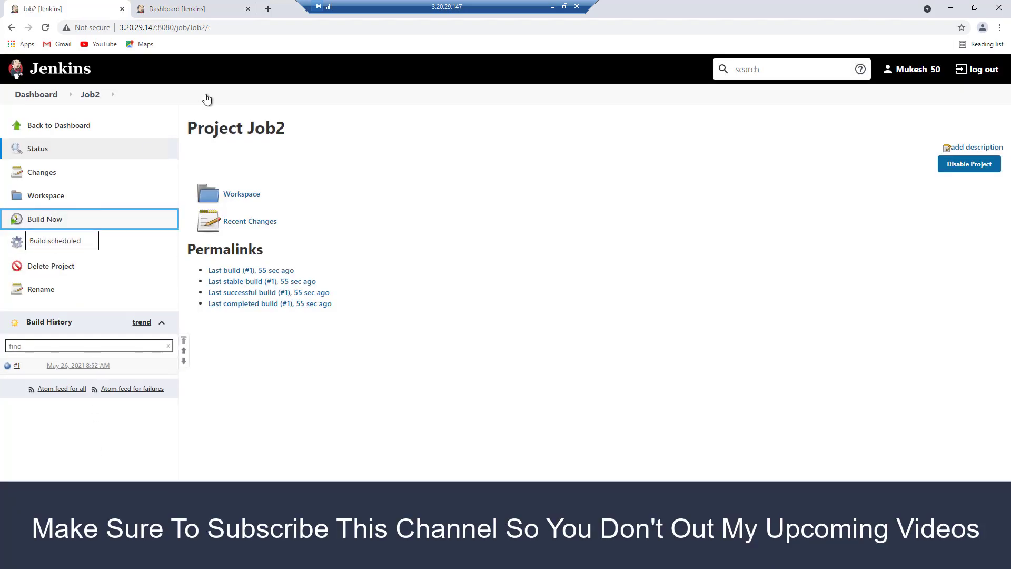
left_click(188, 9)
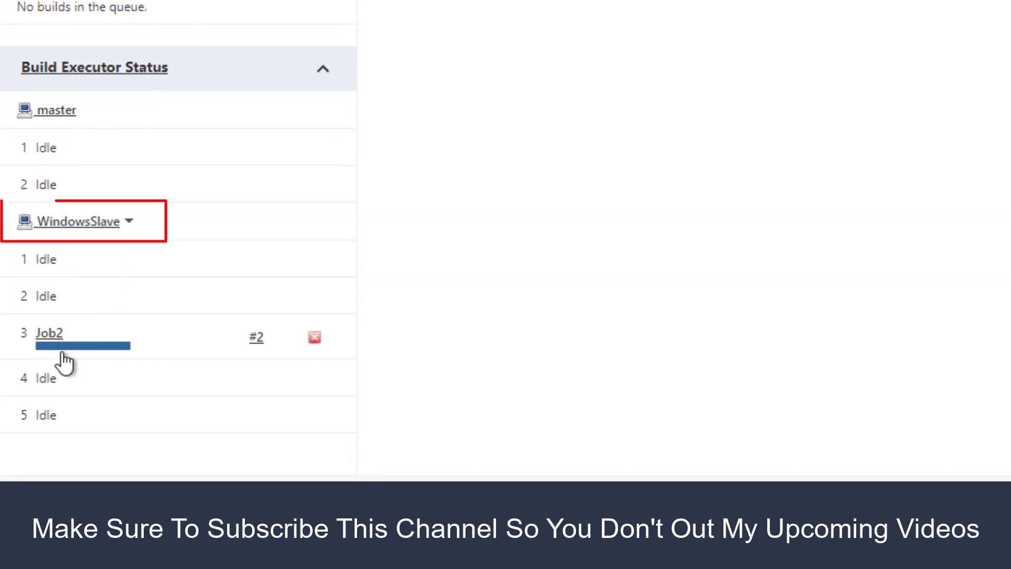
mouse_move(1005, 548)
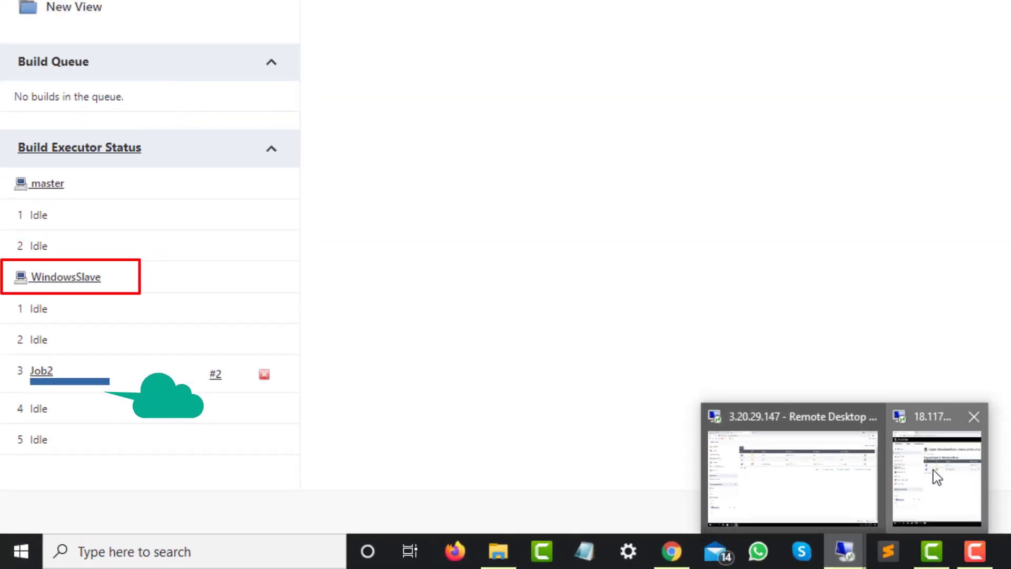
left_click(933, 470)
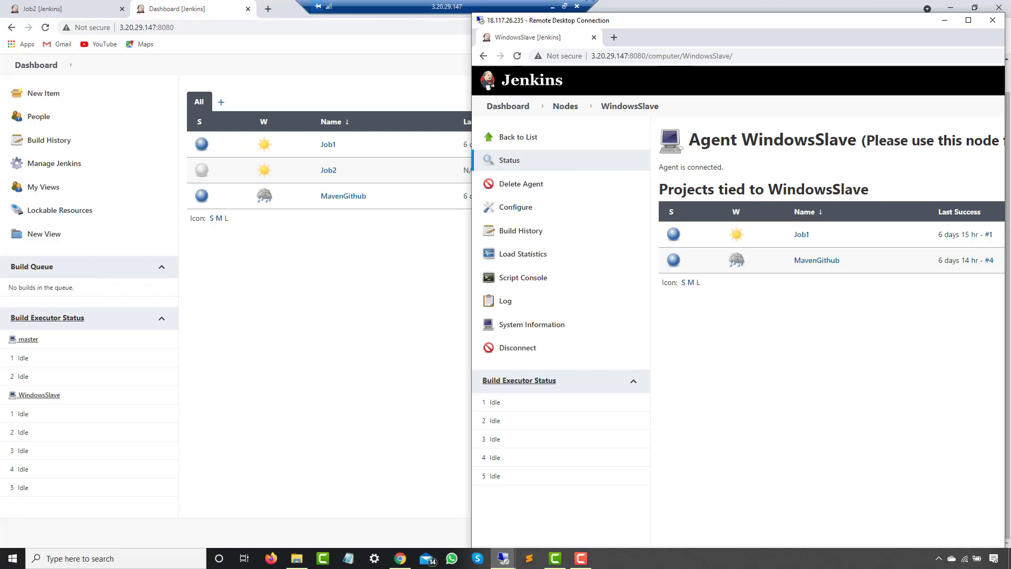
left_click(316, 304)
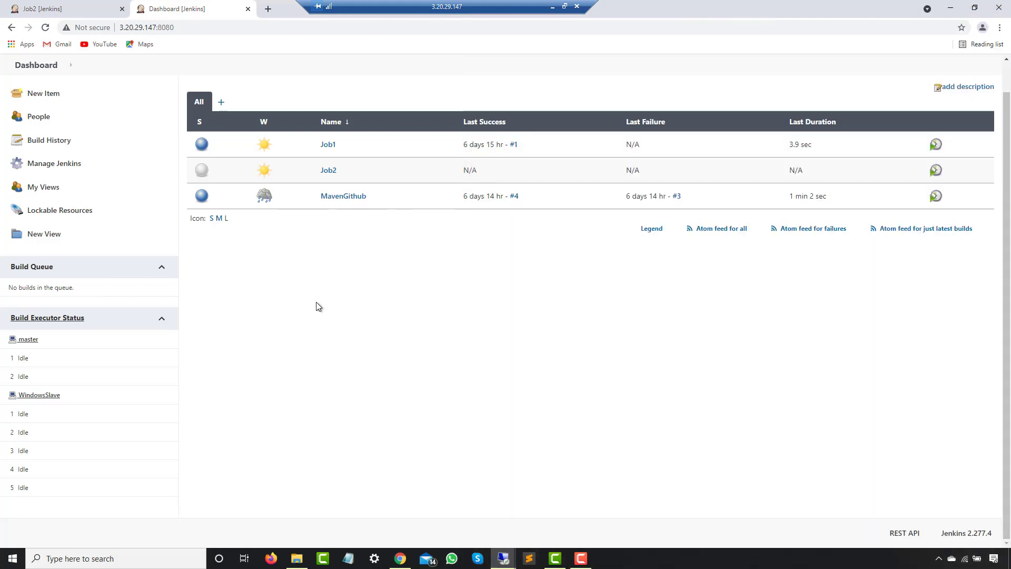
- Check in the console output of Job2's build #2 which node it was built on, and return to the dashboard
left_click(93, 6)
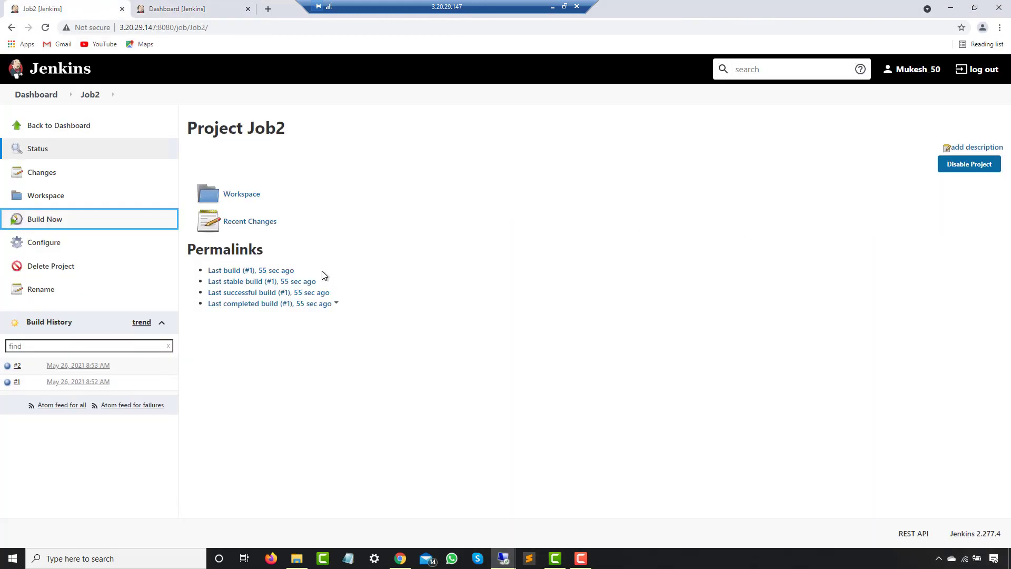
left_click(8, 367)
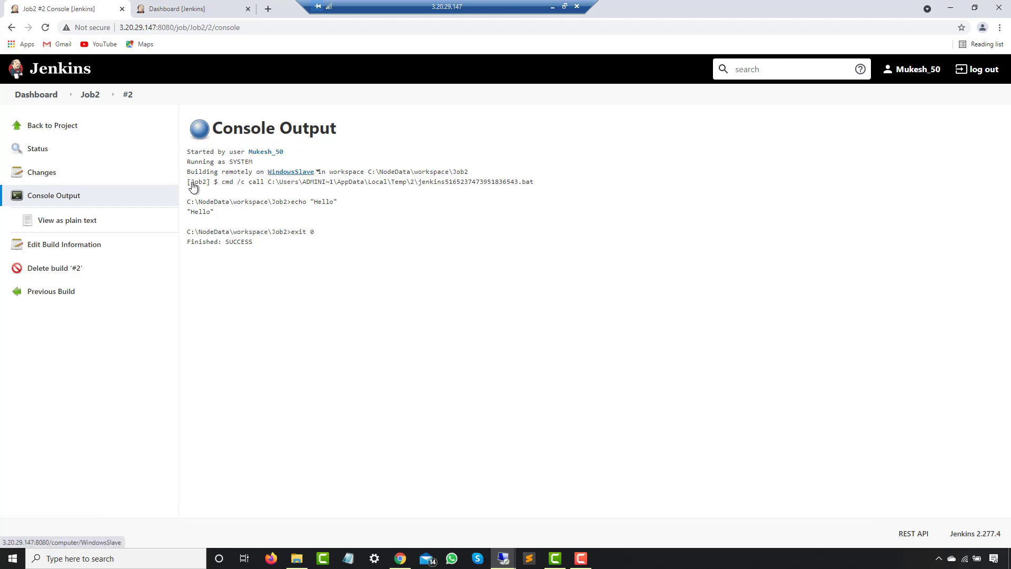
left_click(41, 96)
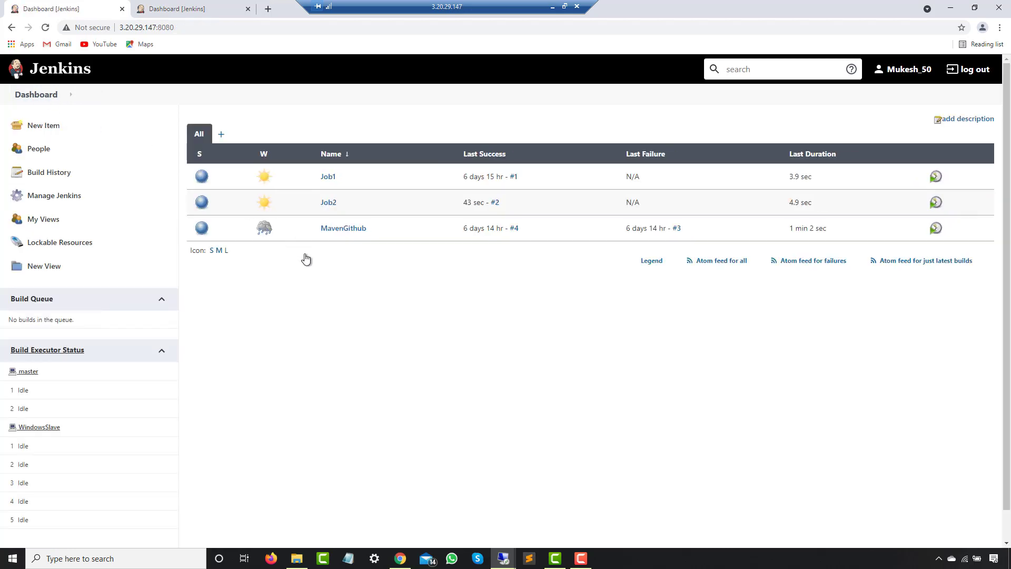
- Open the MavenGithub job's configuration and review its string parameter and its node restriction
left_click(339, 230)
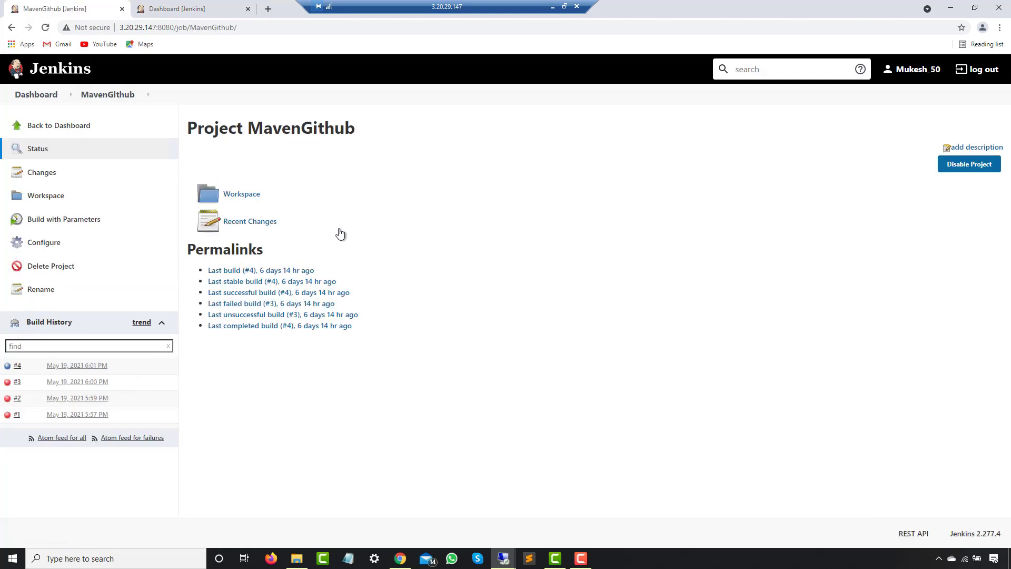
left_click(52, 246)
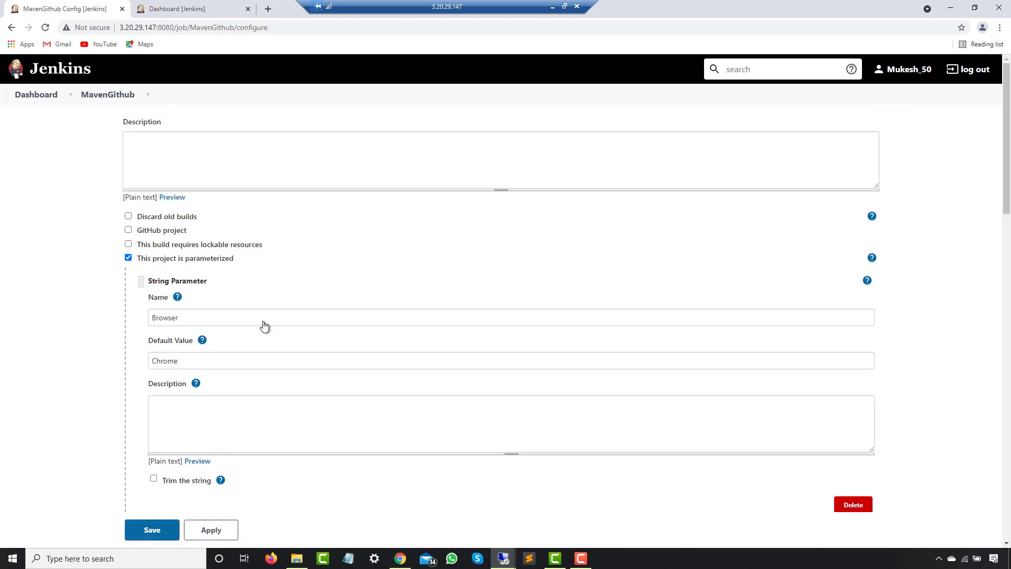
scroll(268, 316, "down", 3)
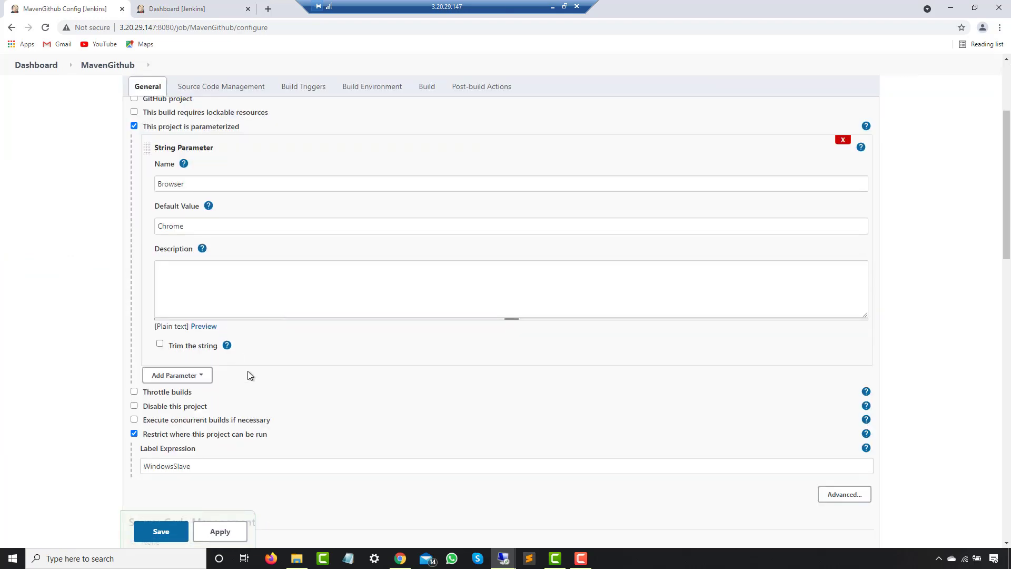
scroll(255, 337, "down", 1)
scroll(271, 267, "up", 1)
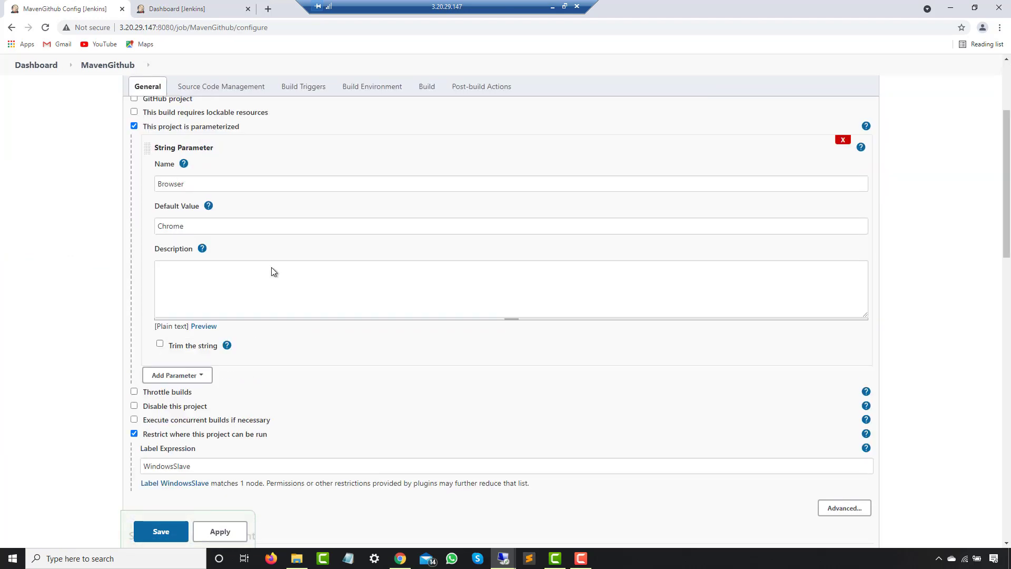
left_click_drag(225, 184, 131, 184)
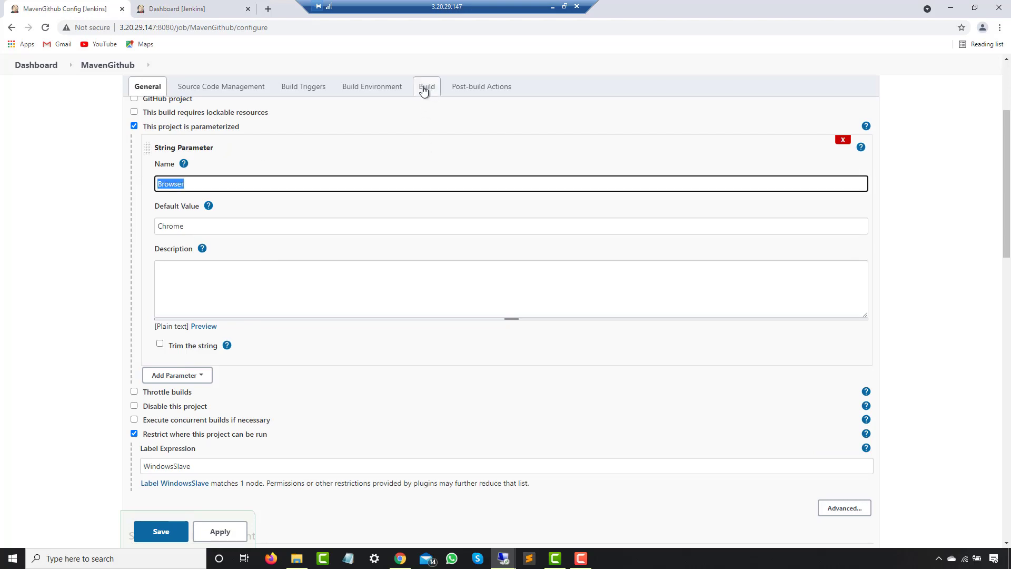
- Open MavenGithub's Git repository URL in a new browser tab to view the mavenjenkins repository, and return to the job configuration
left_click(244, 85)
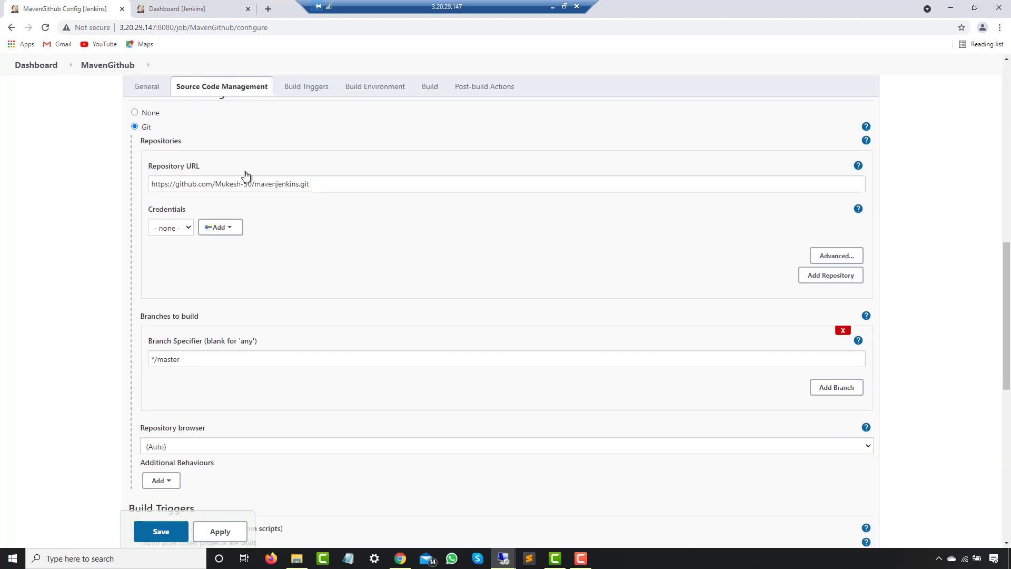
left_click_drag(320, 181, 52, 176)
key("ctrl+c")
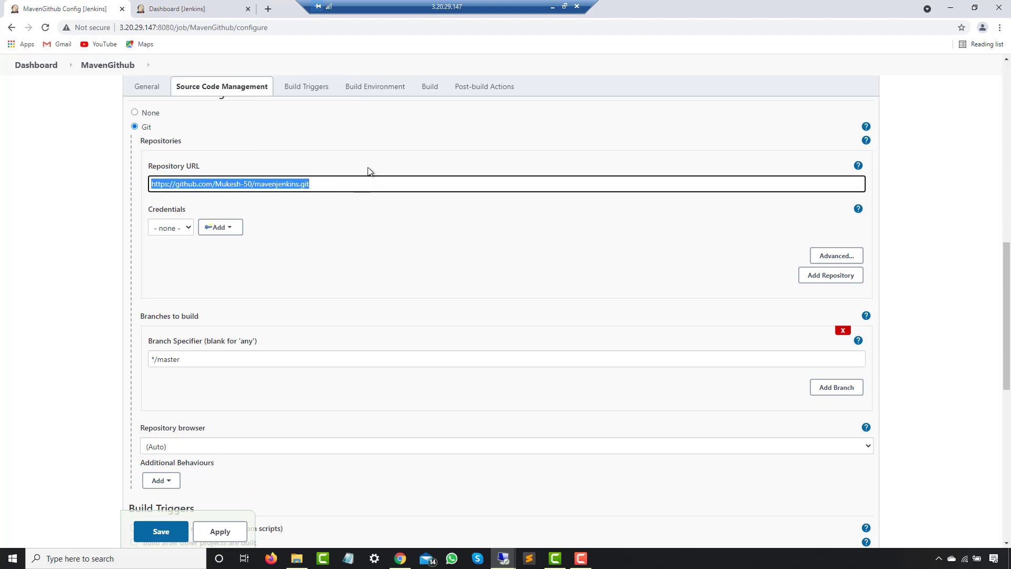
left_click(268, 9)
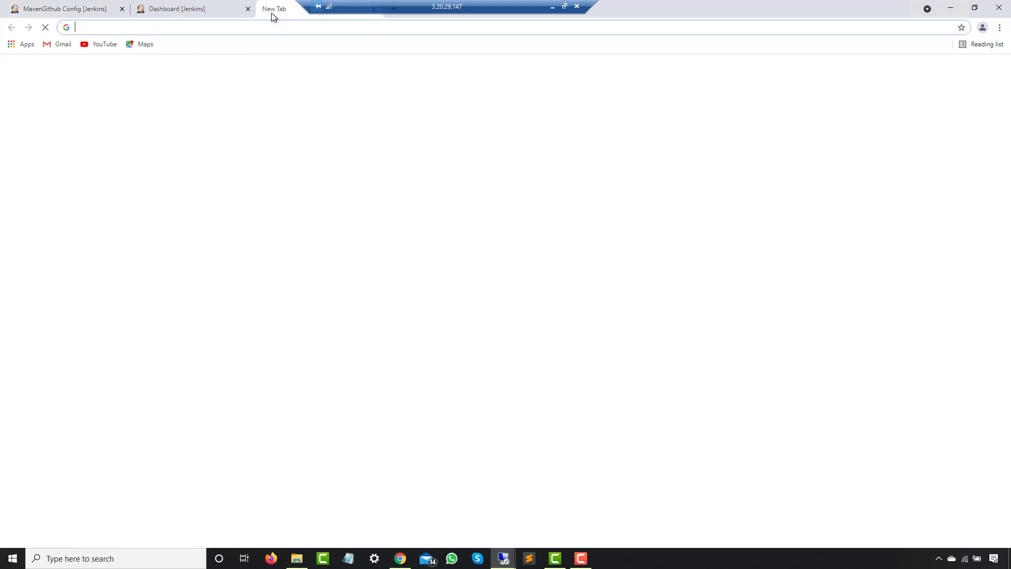
key("ctrl+v")
key("Return")
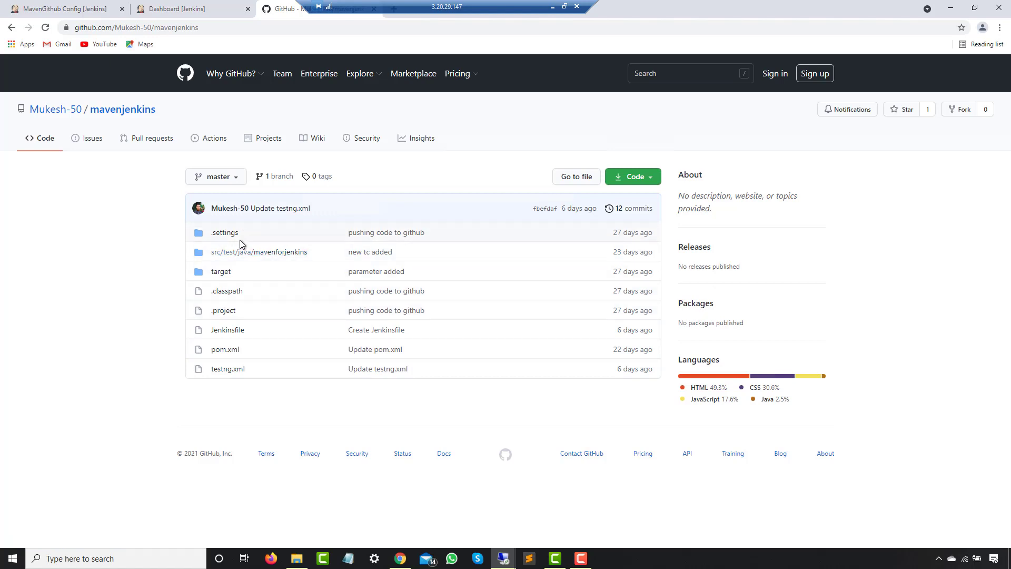
left_click(64, 8)
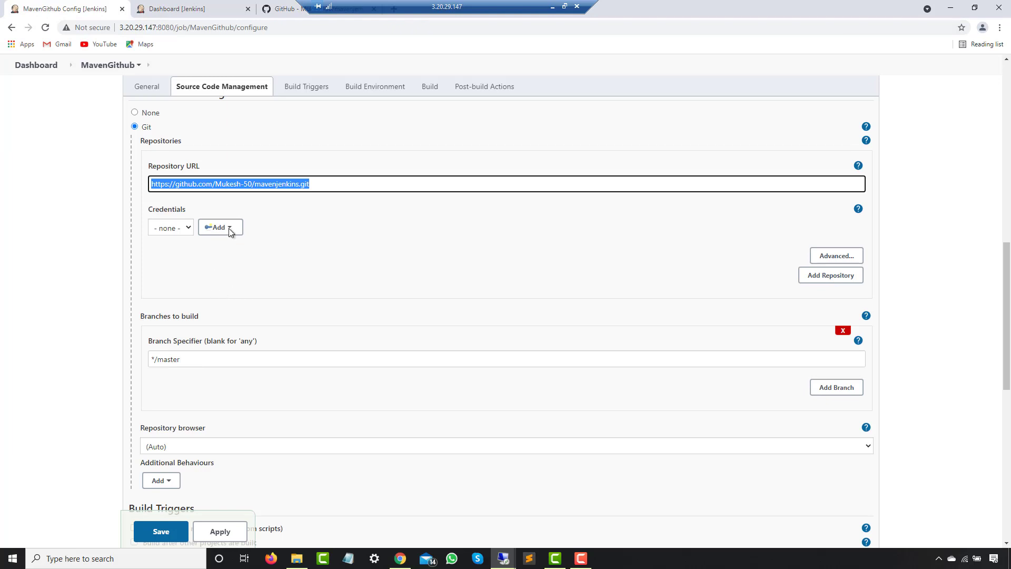
left_click(277, 198)
left_click_drag(308, 185, 90, 185)
- Review the Maven goals and the browser argument in MavenGithub's build step, and return to the start of the configuration
left_click(430, 88)
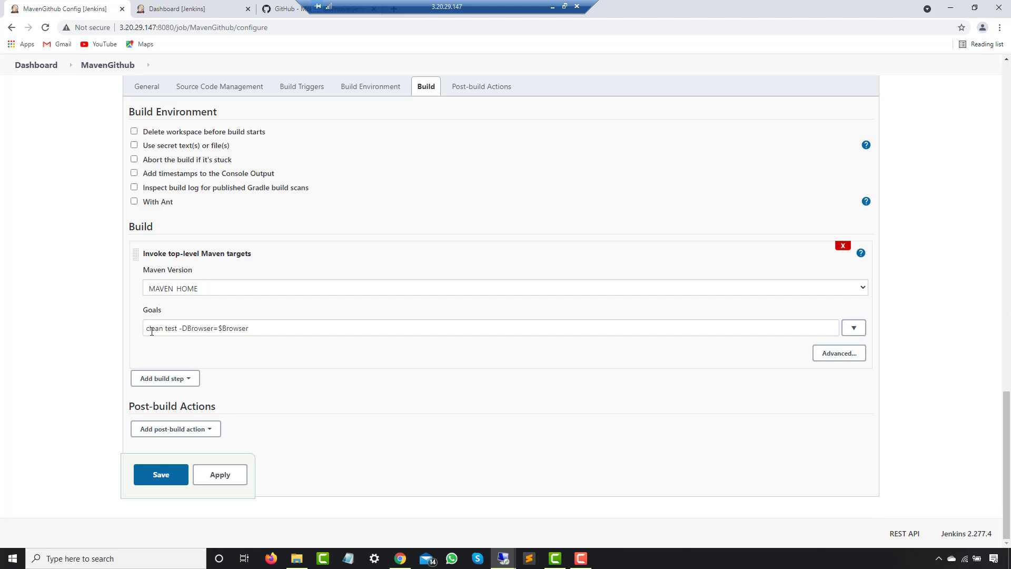
left_click_drag(167, 329, 177, 329)
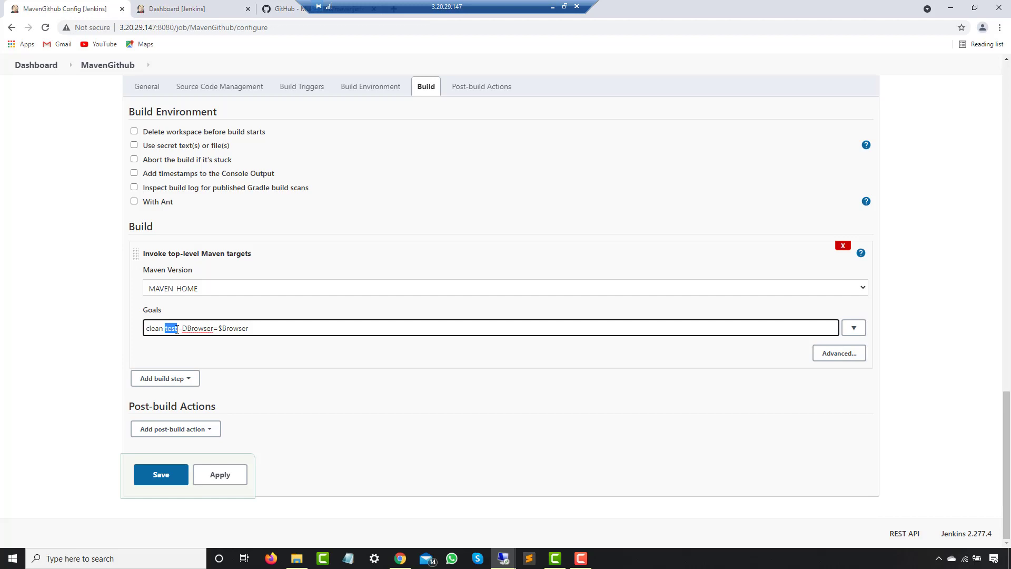
left_click(213, 329)
left_click_drag(179, 329, 252, 328)
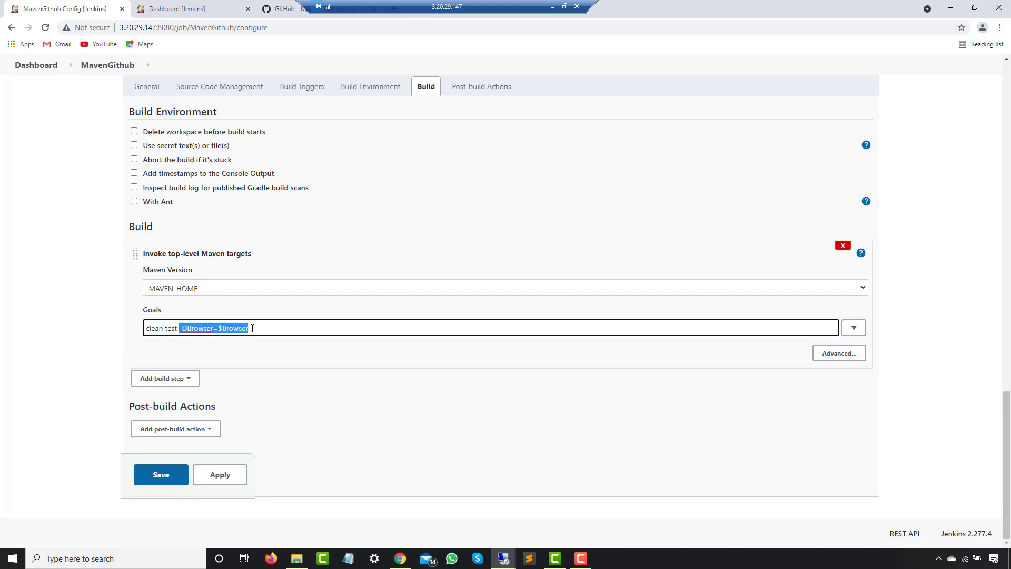
left_click(81, 368)
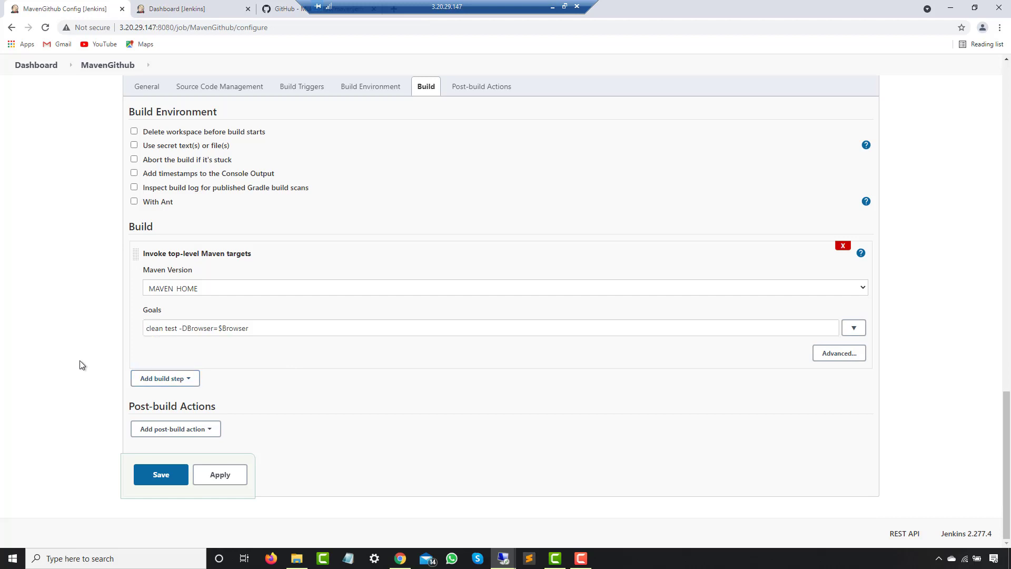
scroll(80, 360, "up", 10)
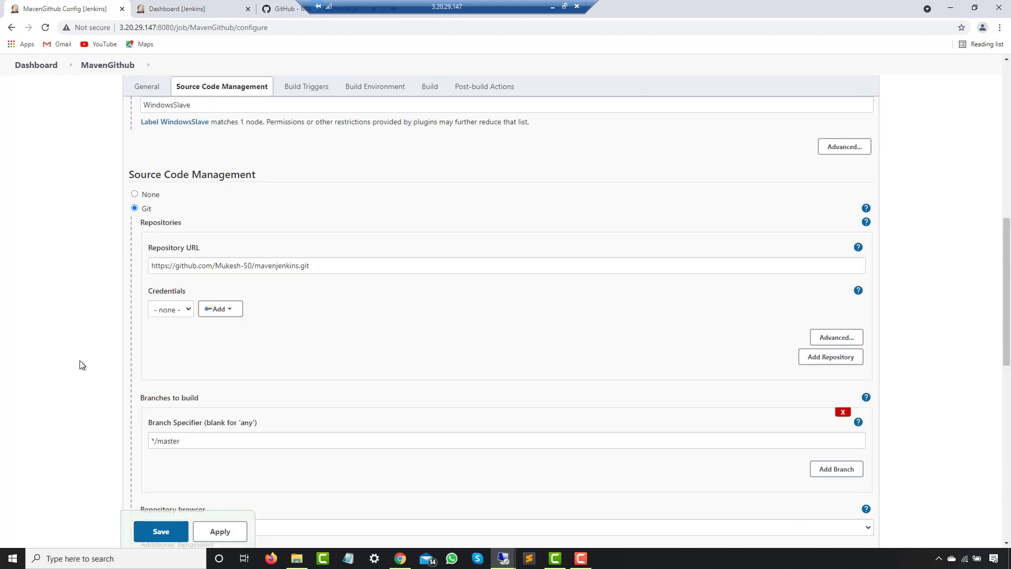
scroll(80, 360, "up", 8)
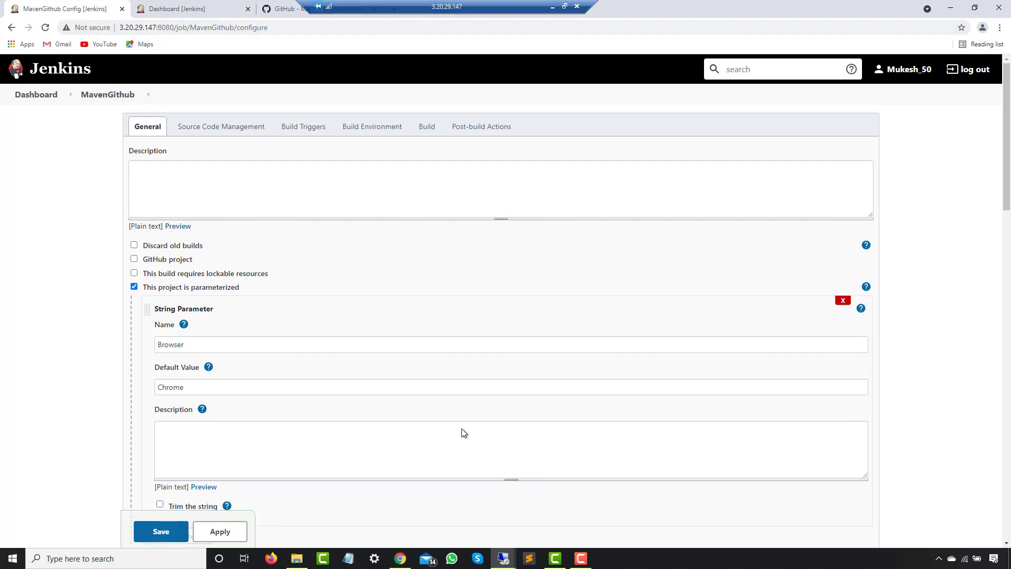
- Switch to the 18.117.26.235 Remote Desktop session showing the WindowsSlave agent page and maximize it
mouse_move(504, 558)
left_click(572, 510)
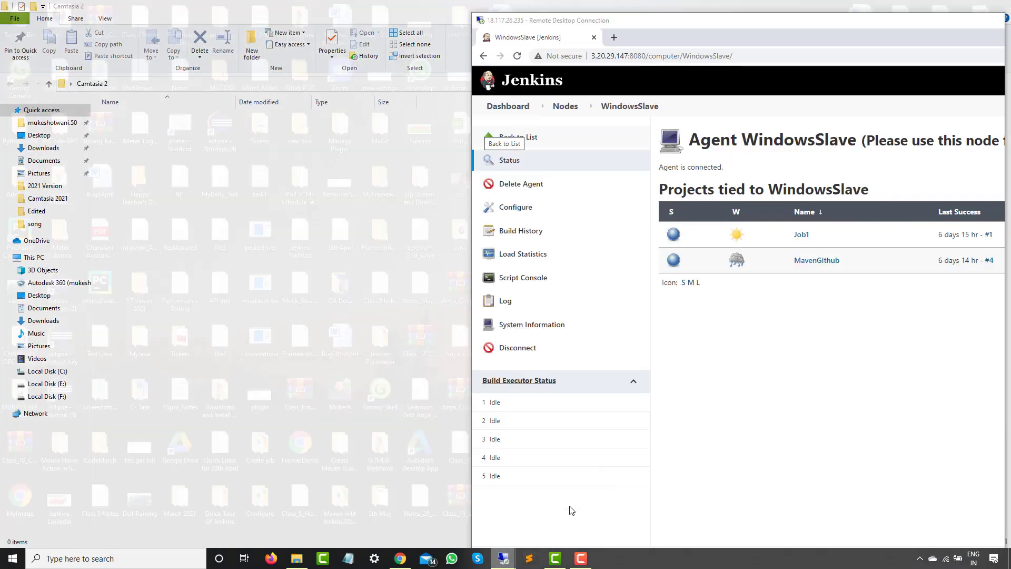
double_click(795, 22)
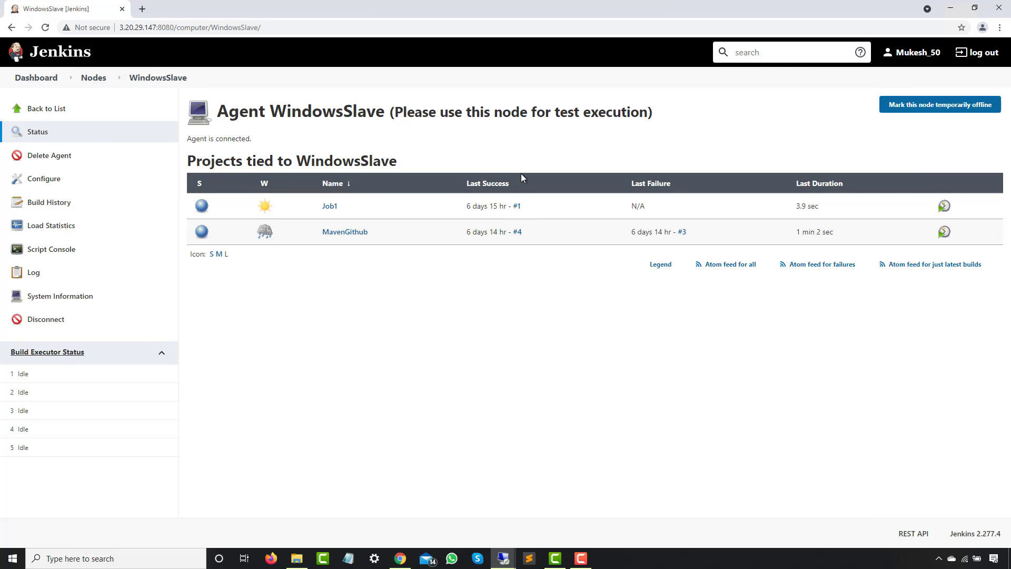
- Open a Command Prompt on the slave machine and check the Java version with java -version
mouse_move(510, 10)
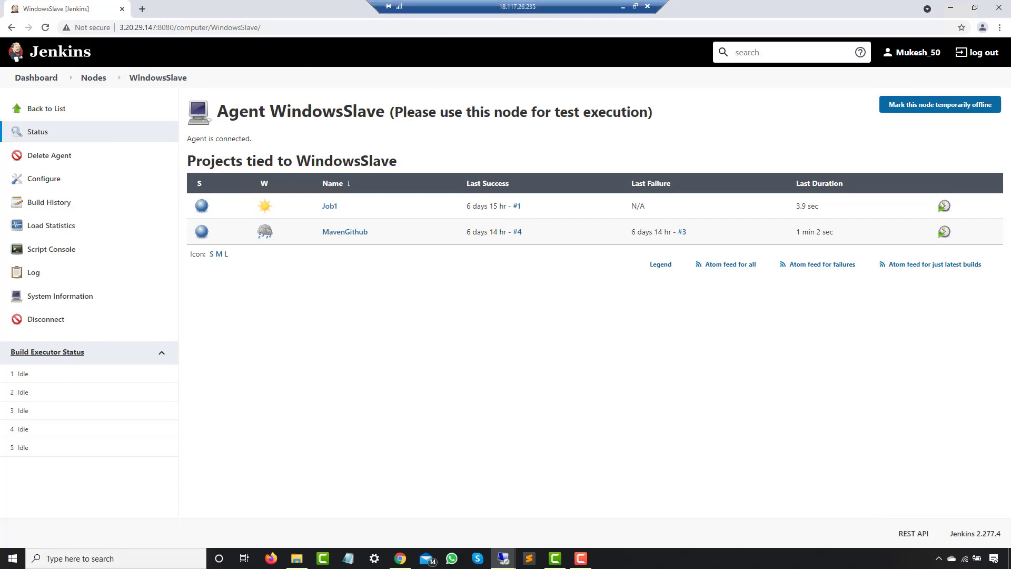
left_click(211, 476)
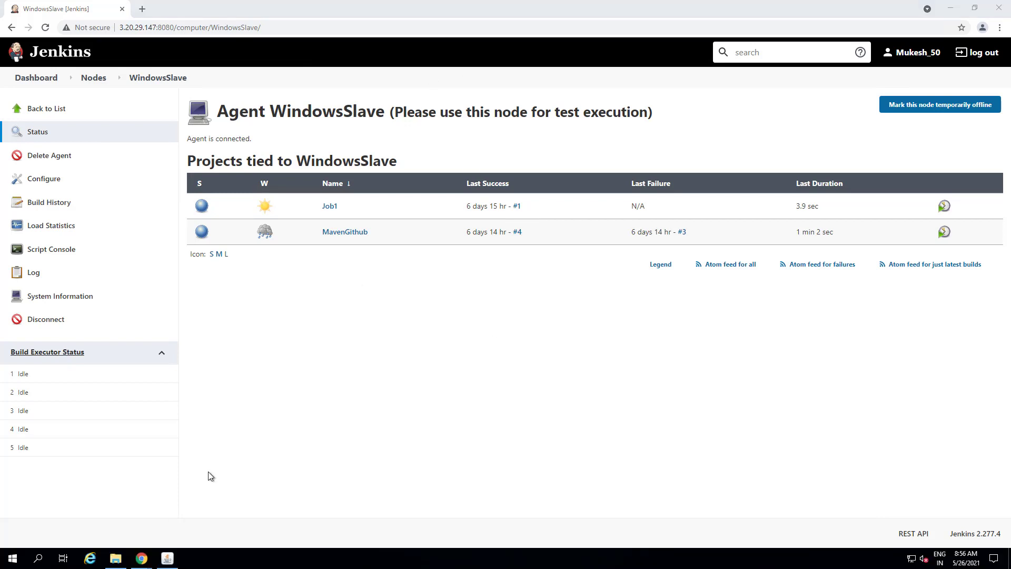
left_click(40, 557)
type("cmd")
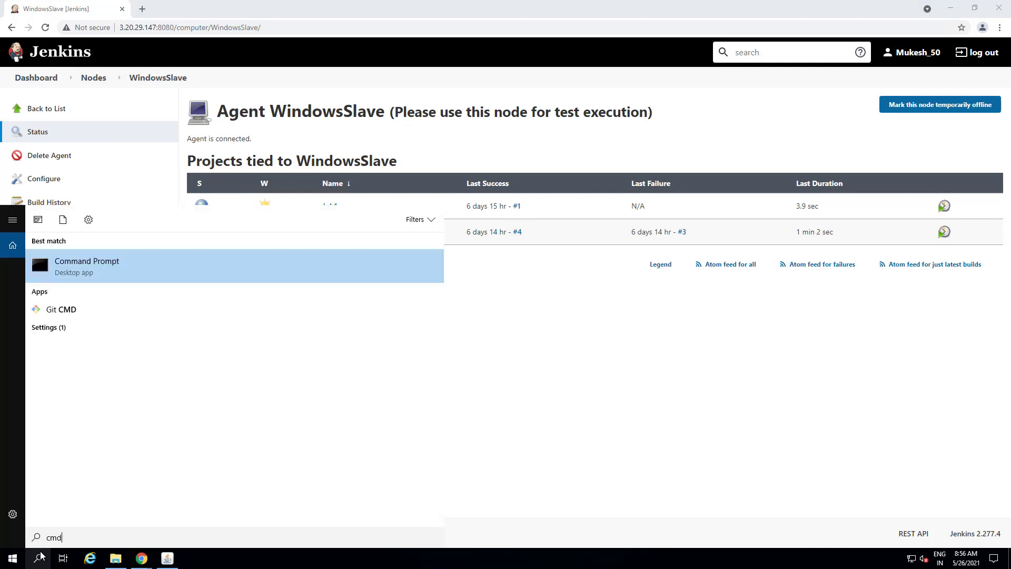
key("Return")
type("jav")
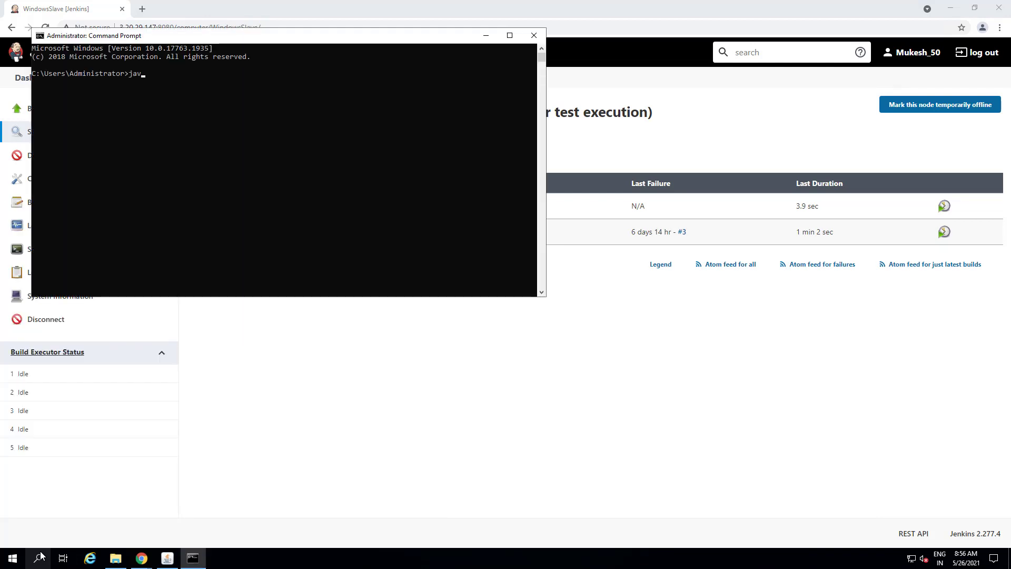
type("a -version")
key("Return")
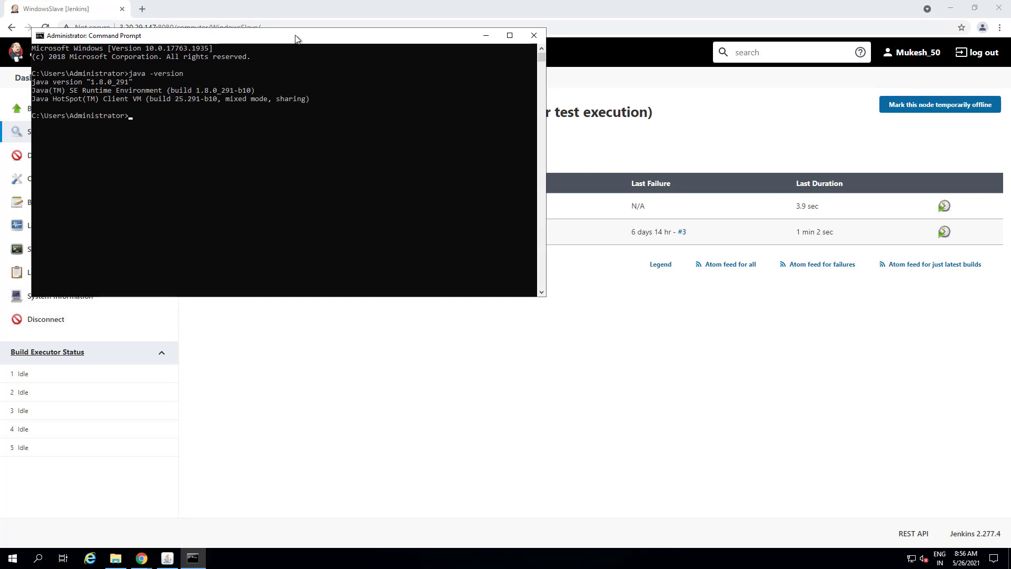
left_click_drag(300, 36, 370, 70)
- Check the installed Maven and Git versions with mvn -version and git --version, and return to the WindowsSlave agent page
mouse_move(464, 2)
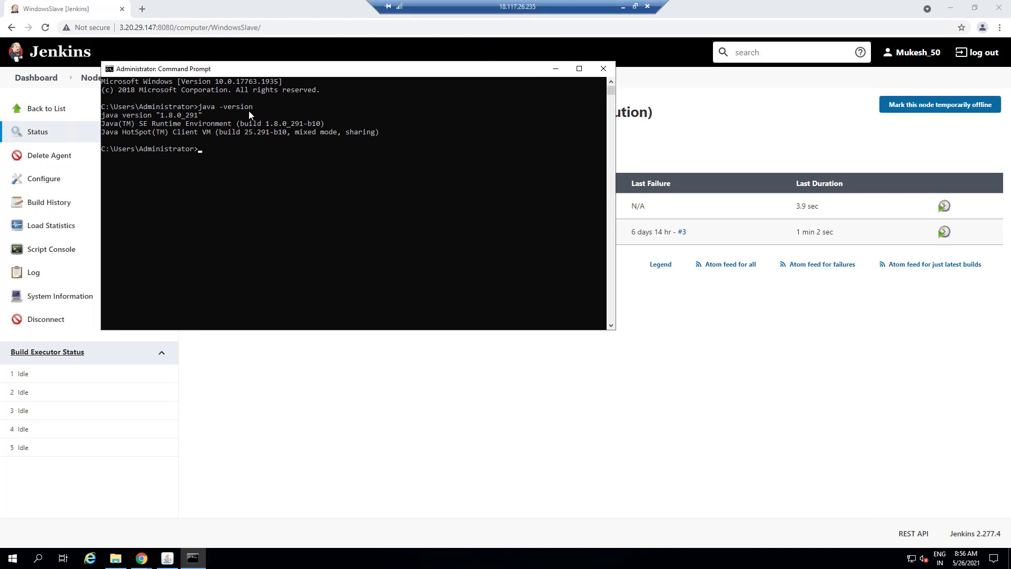
type("mvn")
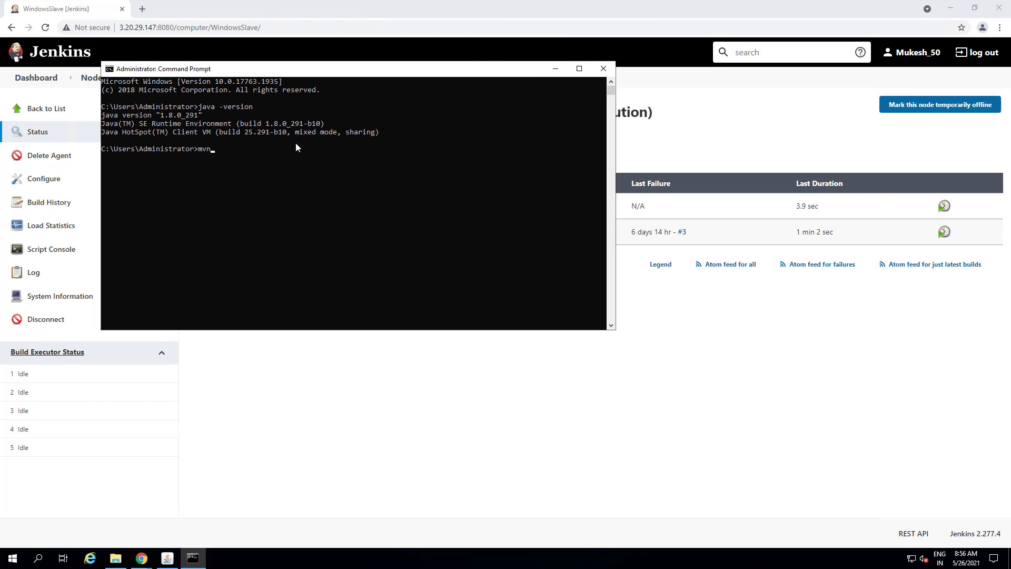
type(" -version")
key("Return")
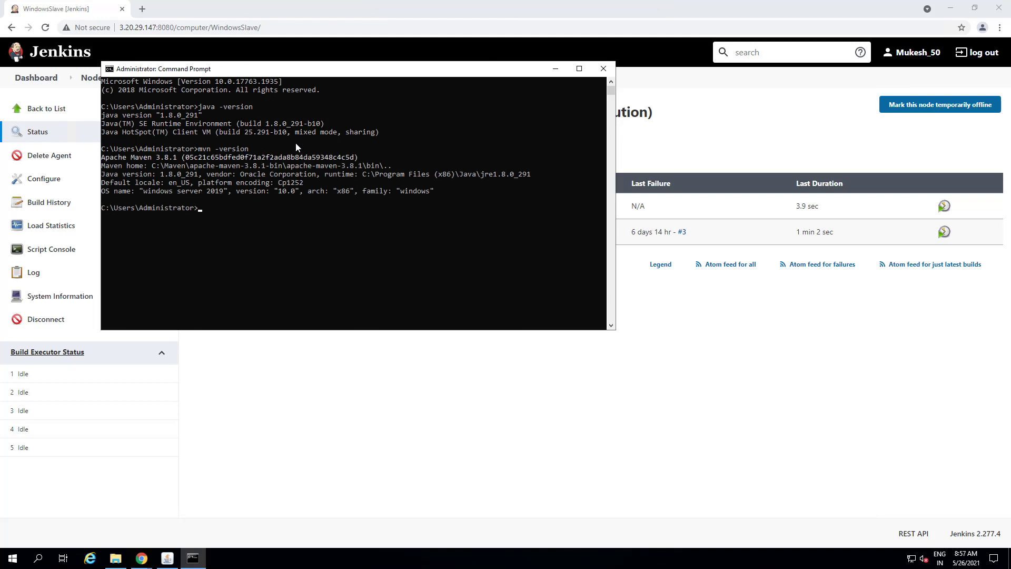
type("git --version")
key("Return")
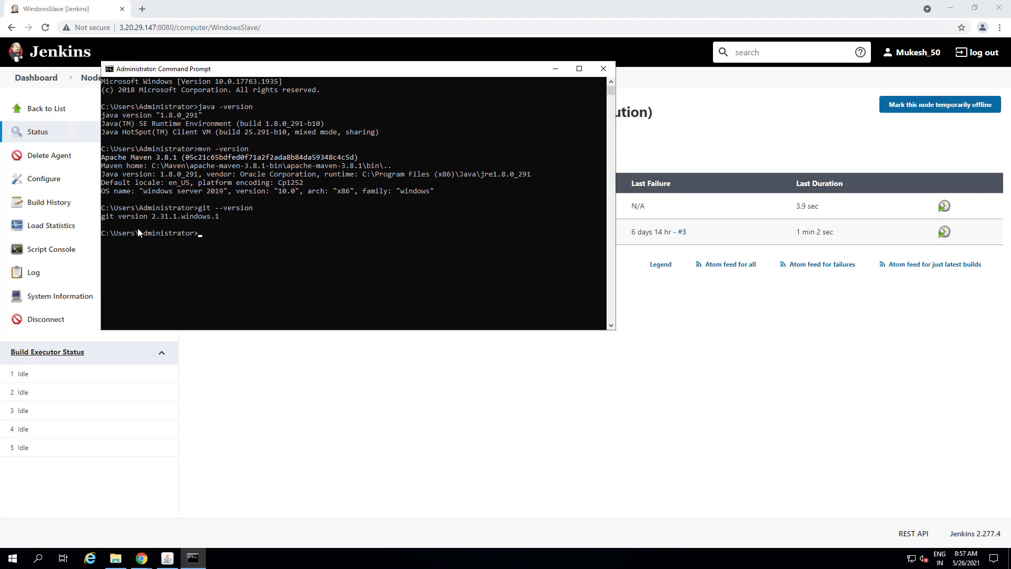
left_click(382, 399)
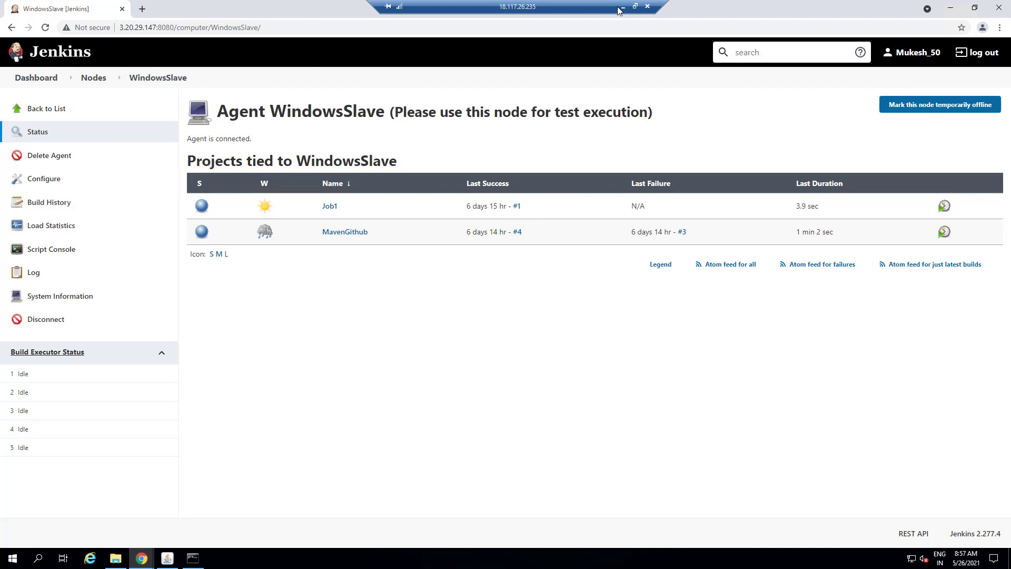
- Switch to the 3.20.29.147 Remote Desktop session and review MavenGithub's label expression and Git repository settings
left_click(623, 5)
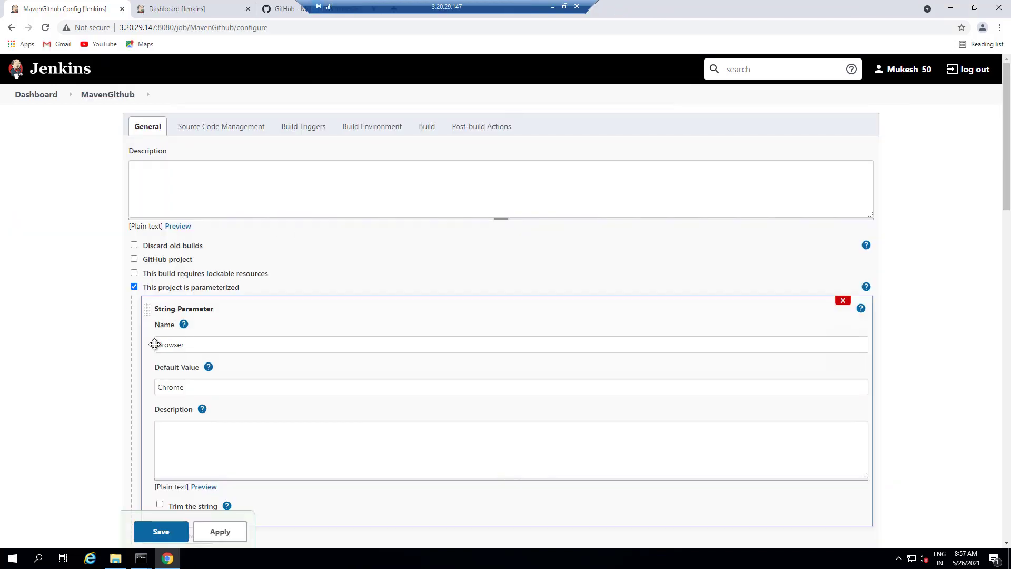
scroll(192, 365, "down", 5)
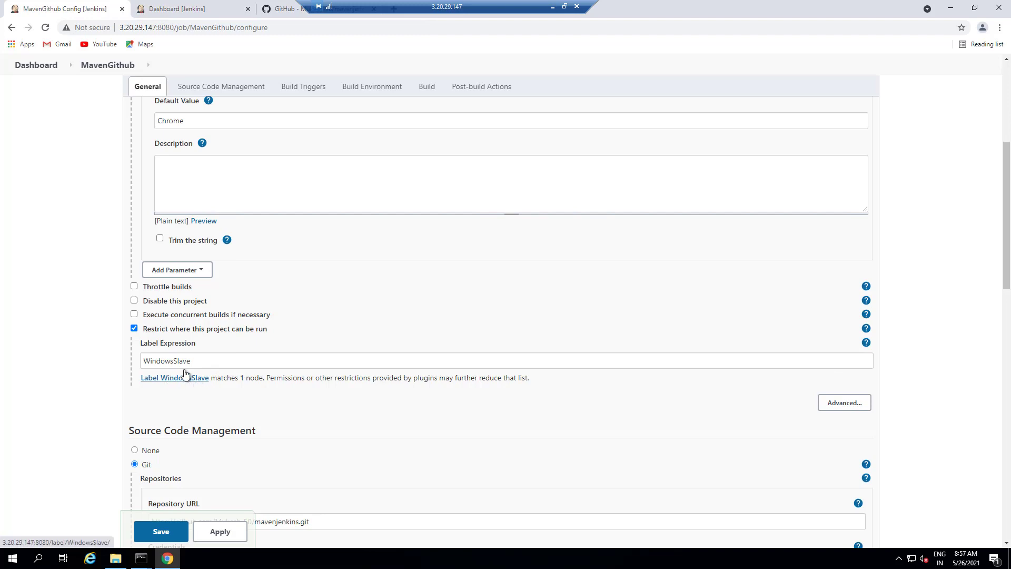
double_click(158, 363)
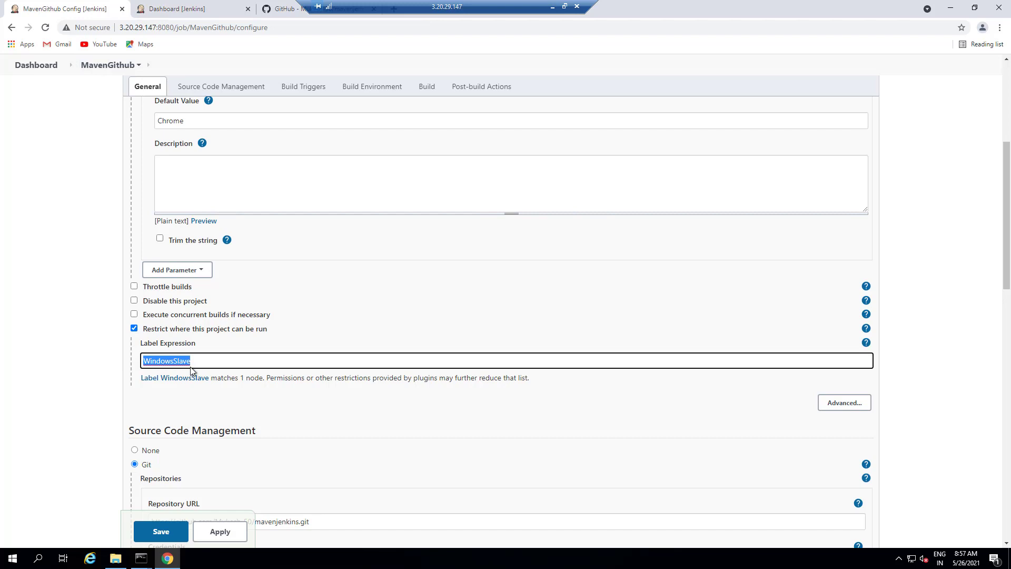
scroll(226, 452, "down", 3)
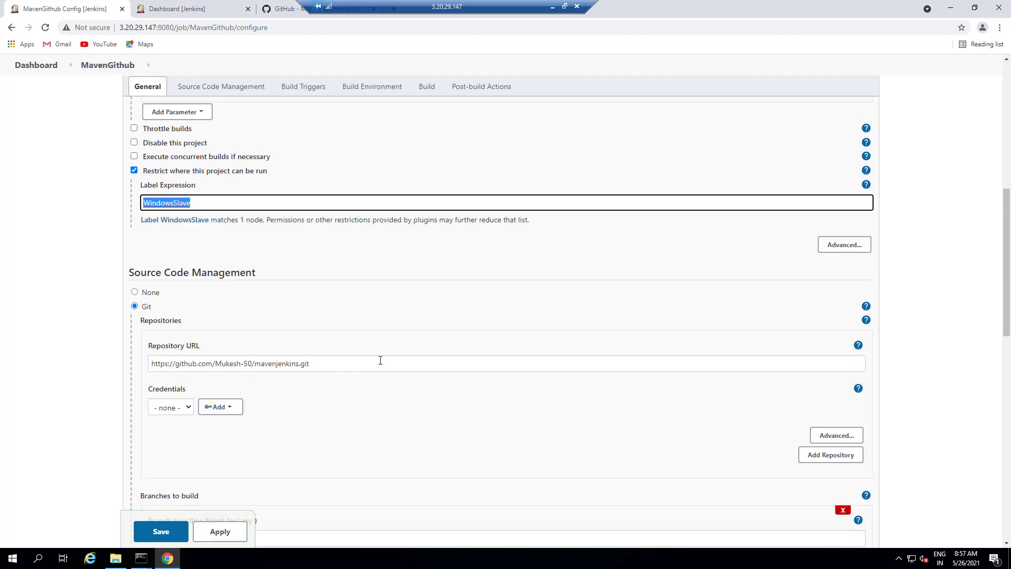
triple_click(147, 362)
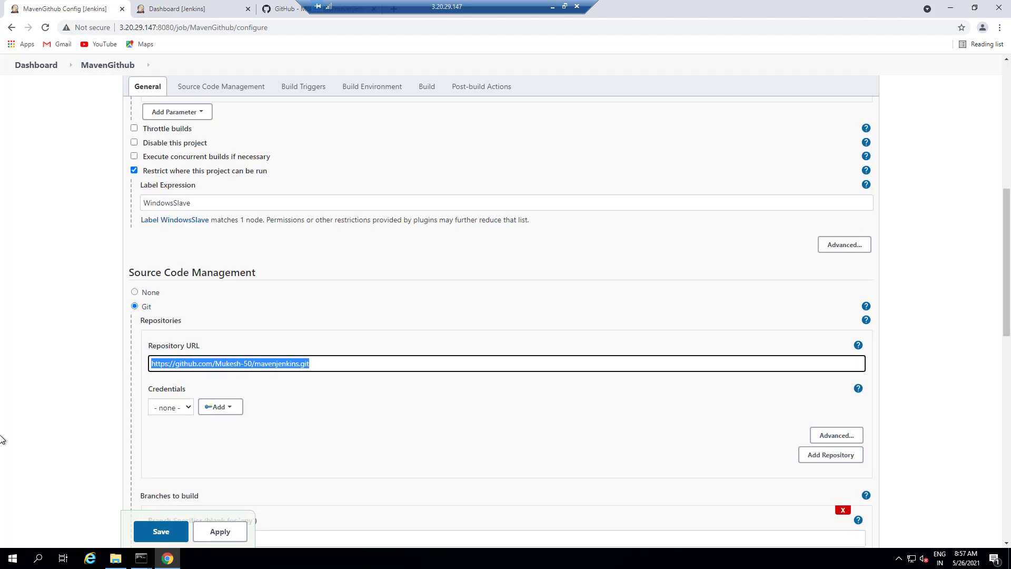
scroll(148, 394, "down", 5)
scroll(244, 363, "down", 2)
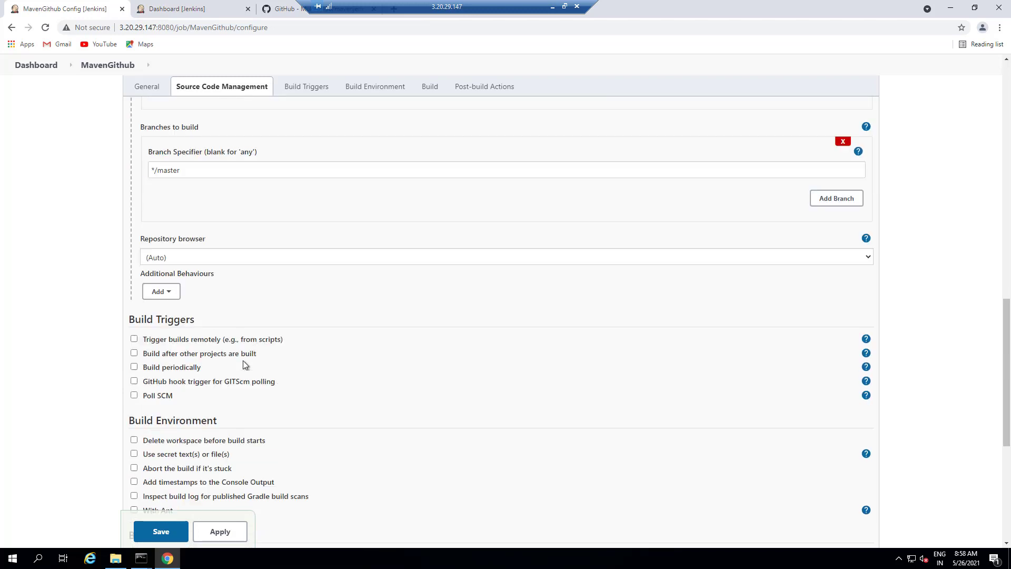
- View the branch list of the mavenjenkins repository on GitHub, and return to MavenGithub's configuration
left_click(284, 9)
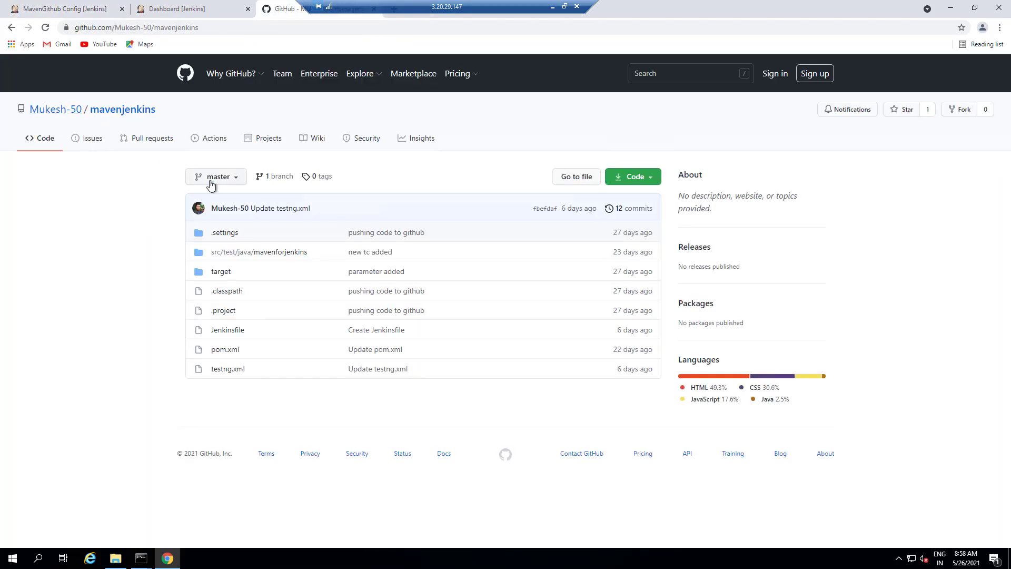
left_click(215, 178)
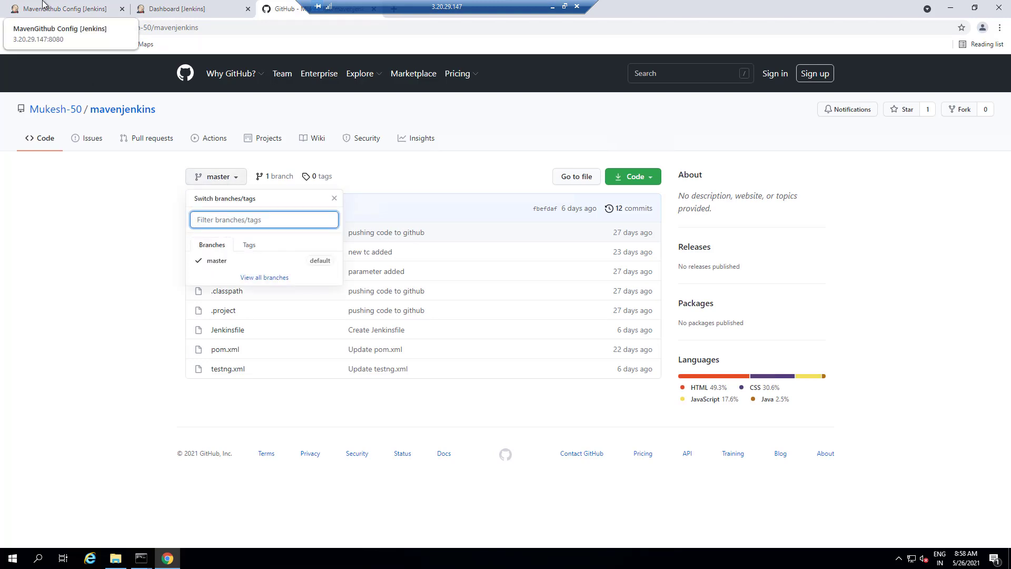
left_click(45, 7)
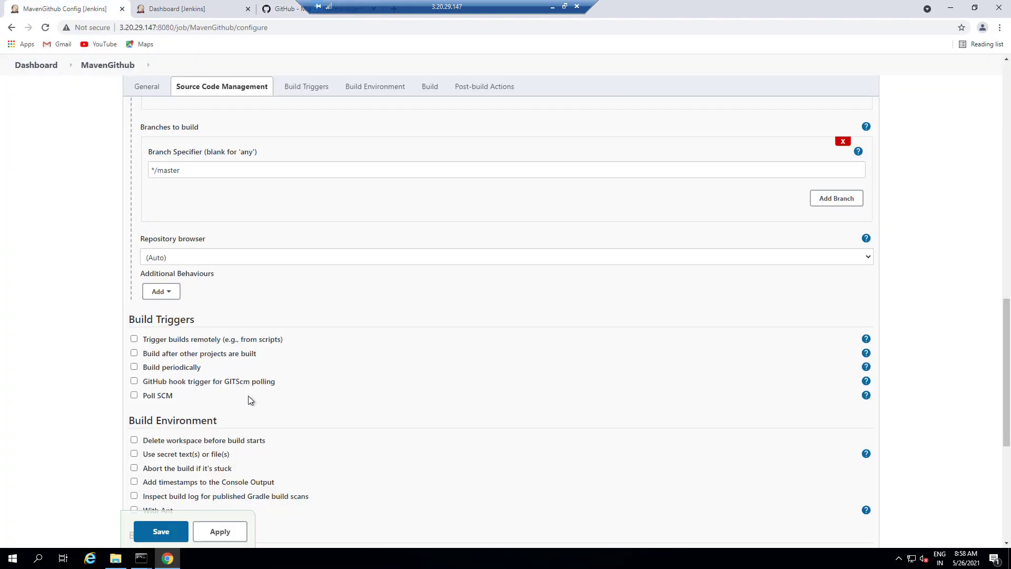
- Review the Maven version and the goals with the browser argument in MavenGithub's build step
scroll(248, 396, "down", 6)
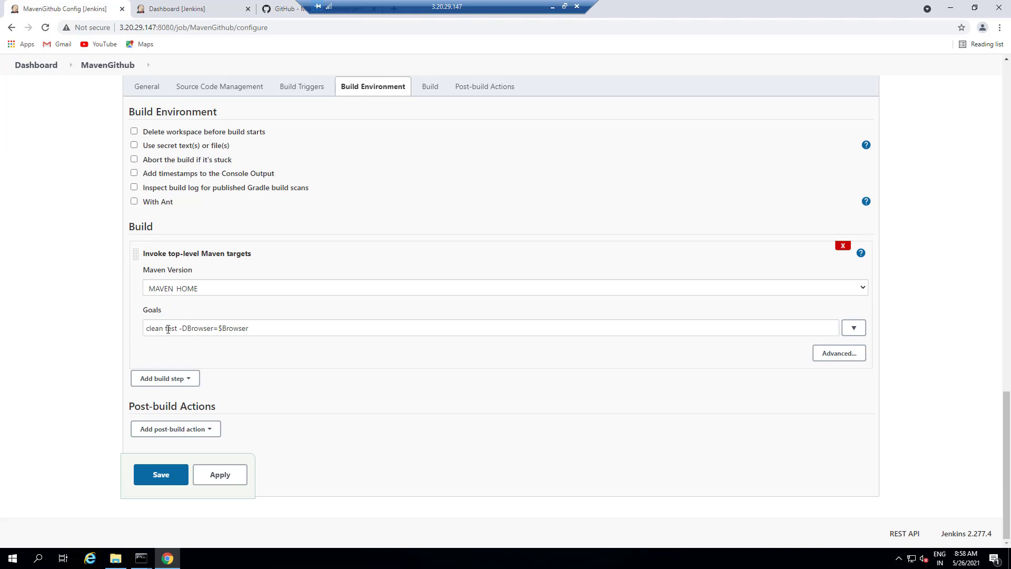
left_click_drag(167, 328, 271, 327)
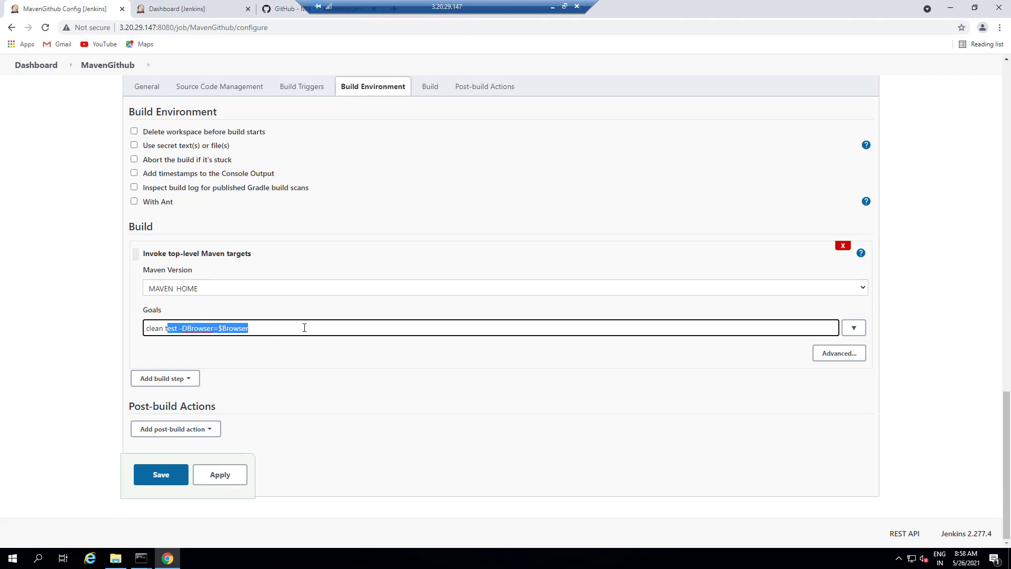
left_click(305, 328)
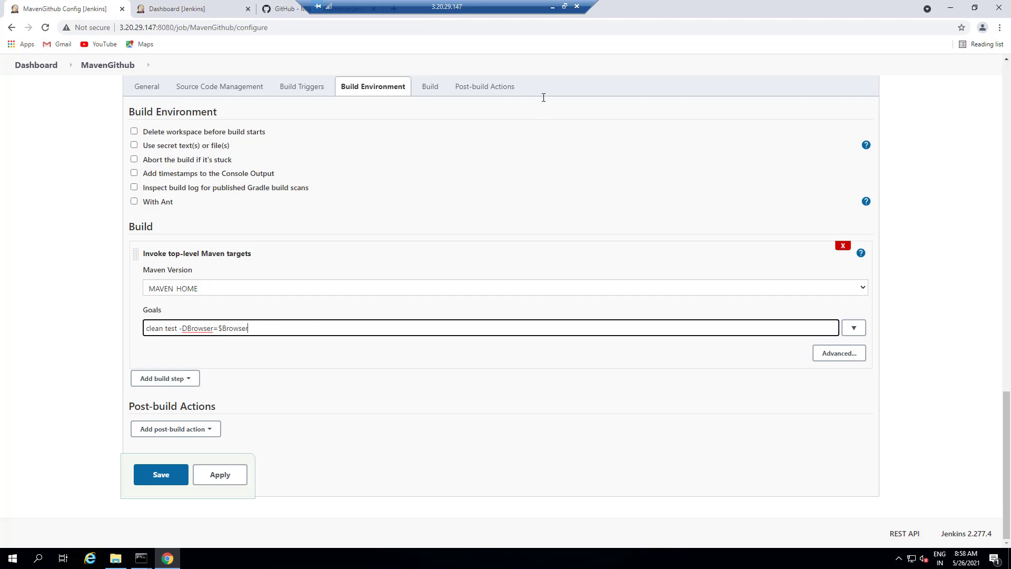
- Switch to the 18.117.26.235 Remote Desktop session and open the WindowsSlave node's configuration
left_click(552, 11)
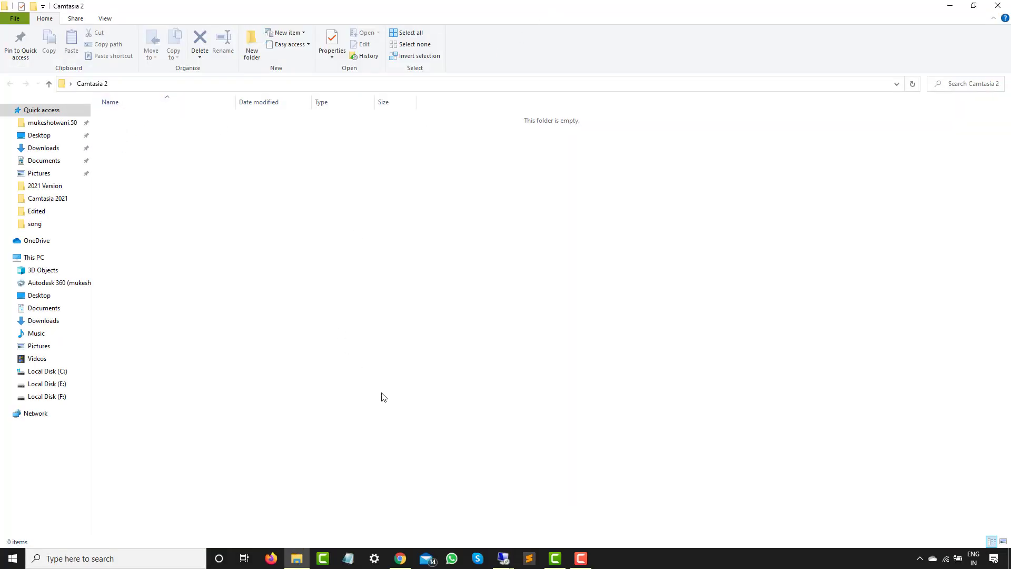
left_click(503, 558)
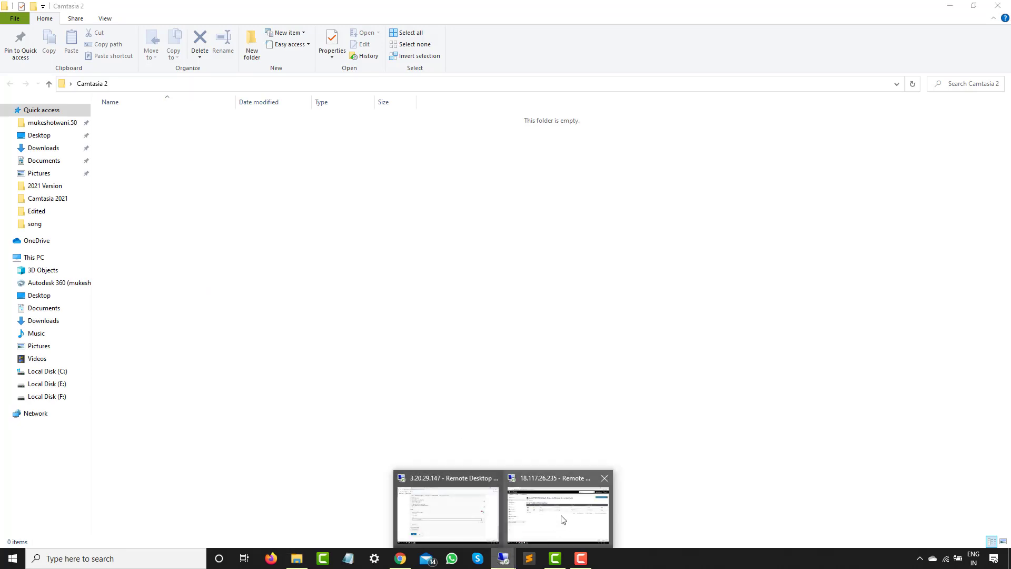
left_click(562, 519)
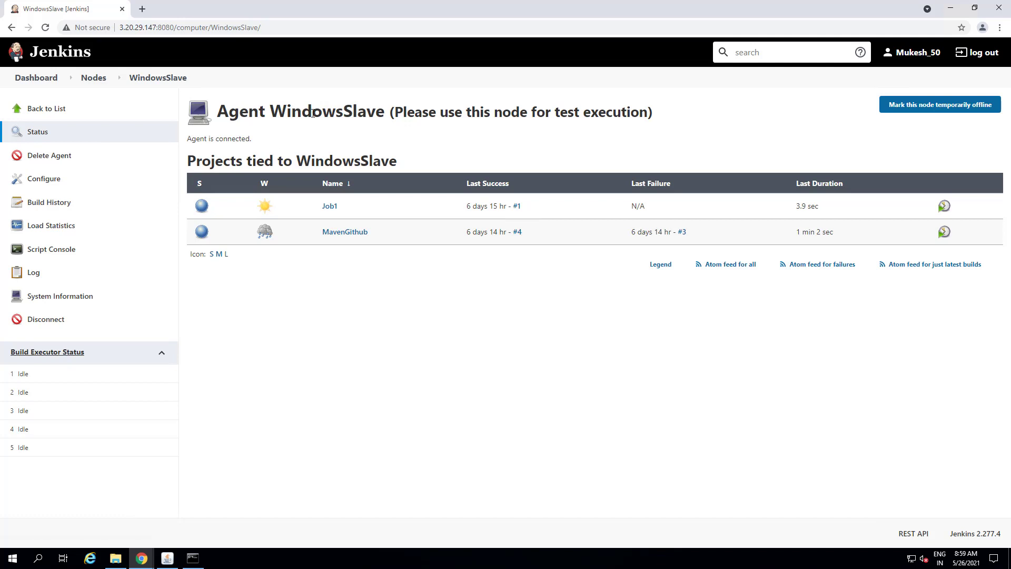
left_click(49, 182)
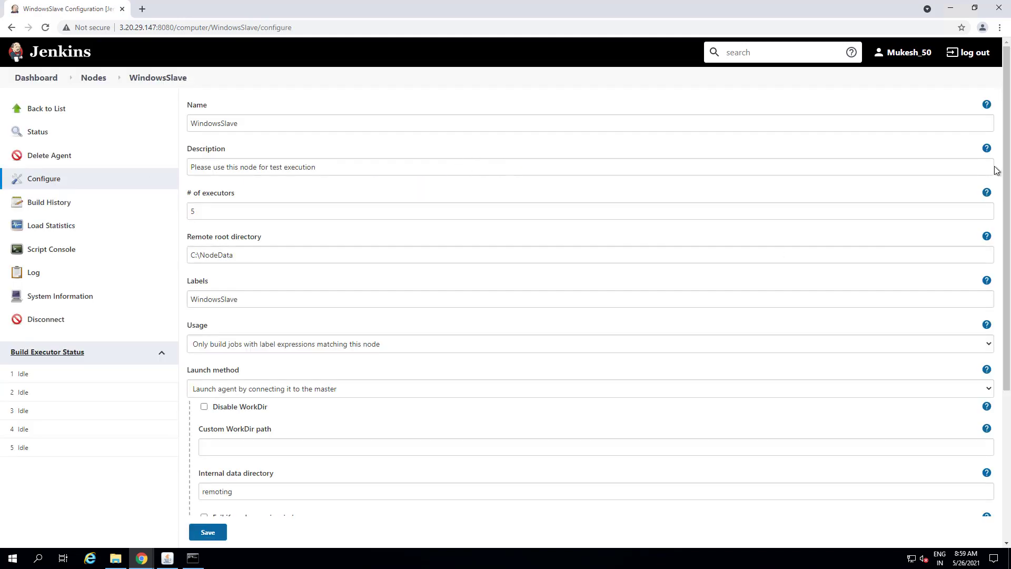
- Enable Tool Locations in WindowsSlave's node properties, add a tool location entry, and open its list of tool names
left_click_drag(1009, 170, 1010, 326)
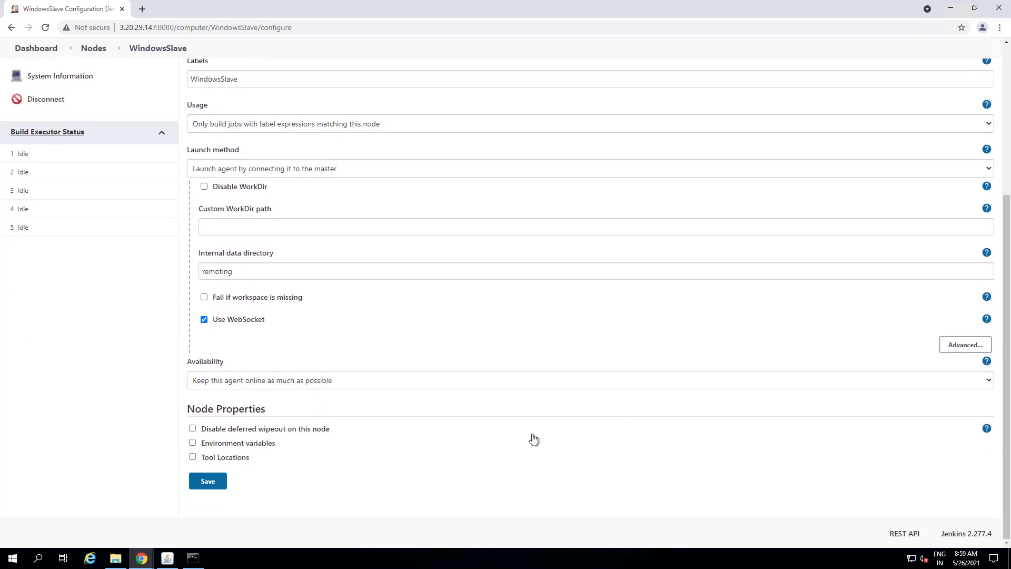
left_click(247, 461)
scroll(305, 457, "down", 1)
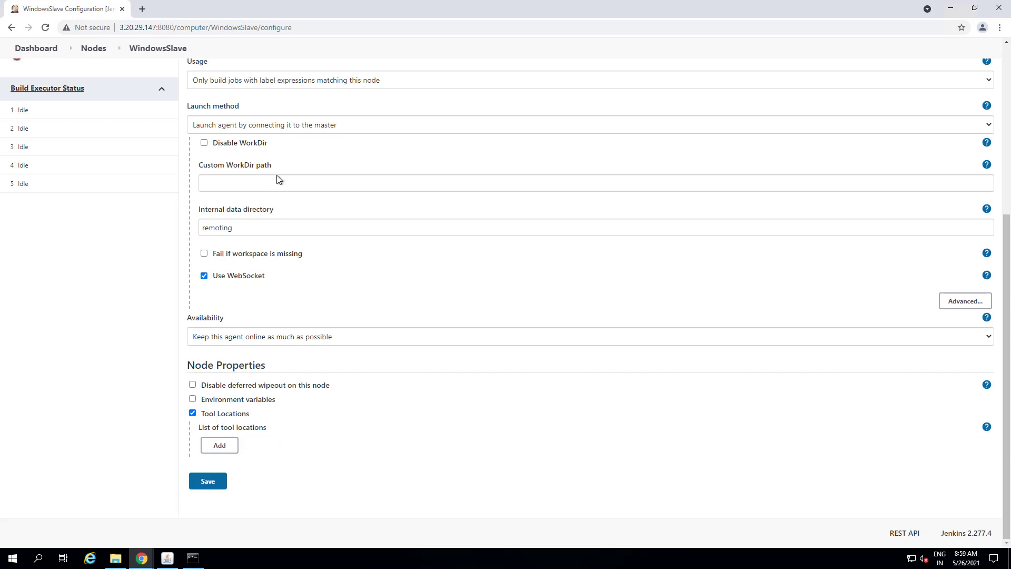
left_click(219, 446)
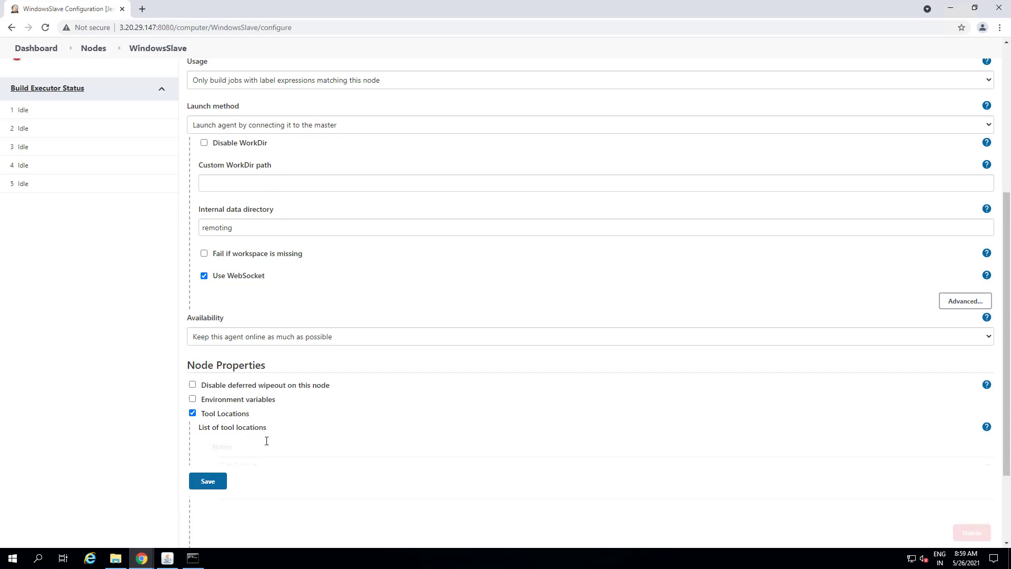
scroll(294, 421, "down", 2)
left_click(286, 357)
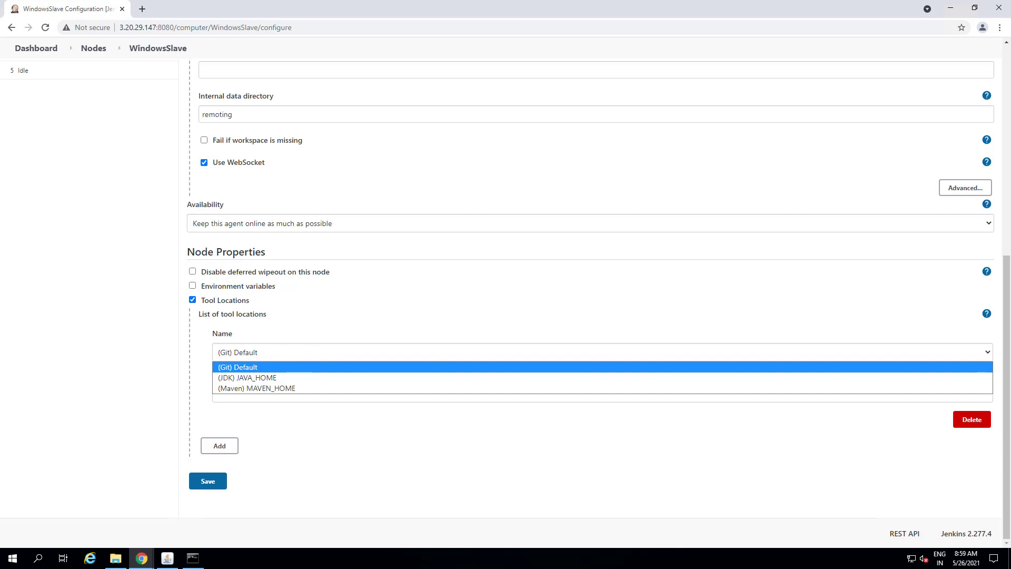
- Switch to the 3.20.29.147 Remote Desktop session and open Jenkins' Global Tool Configuration from the dashboard
mouse_move(532, 4)
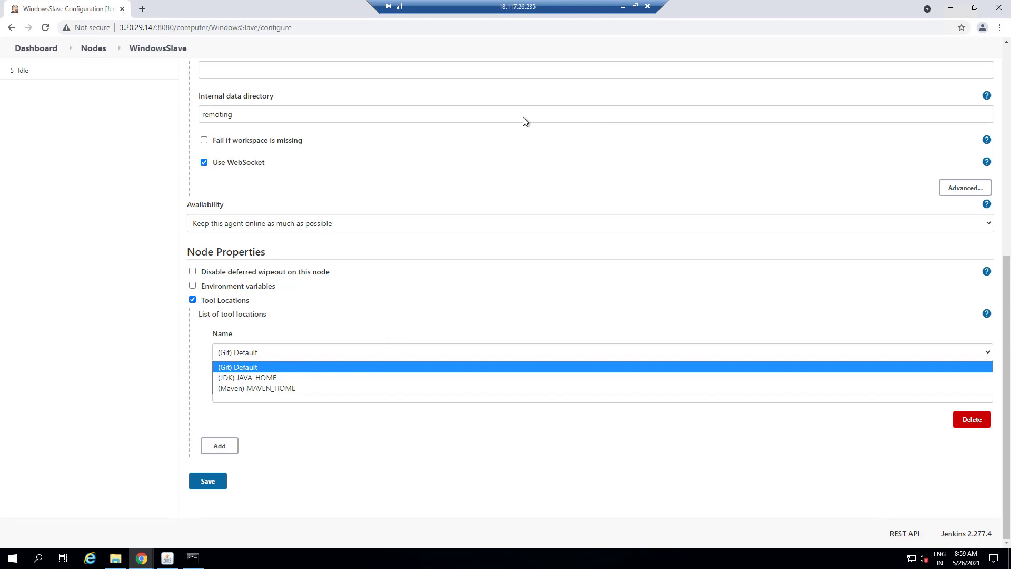
left_click(622, 6)
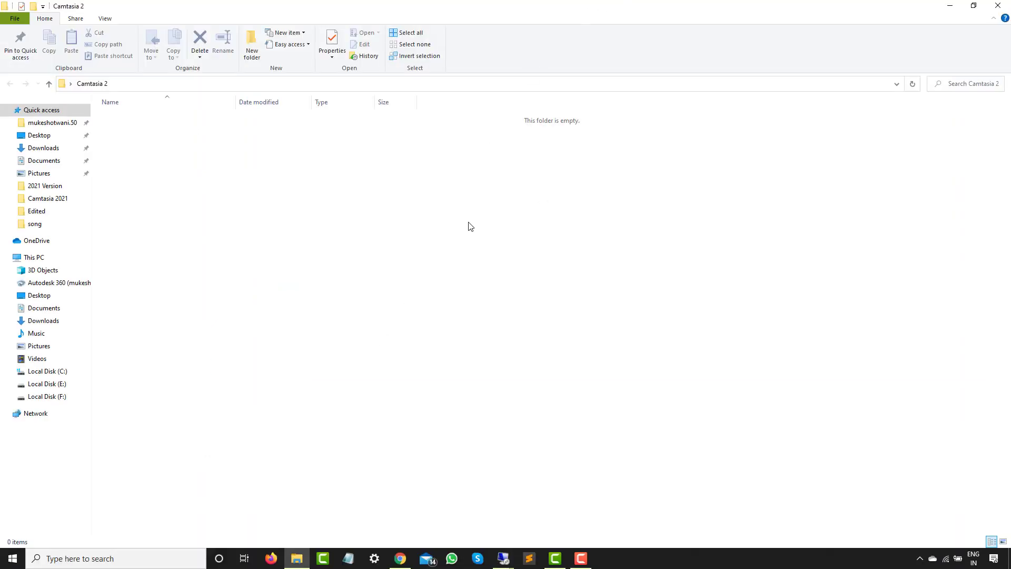
left_click(512, 557)
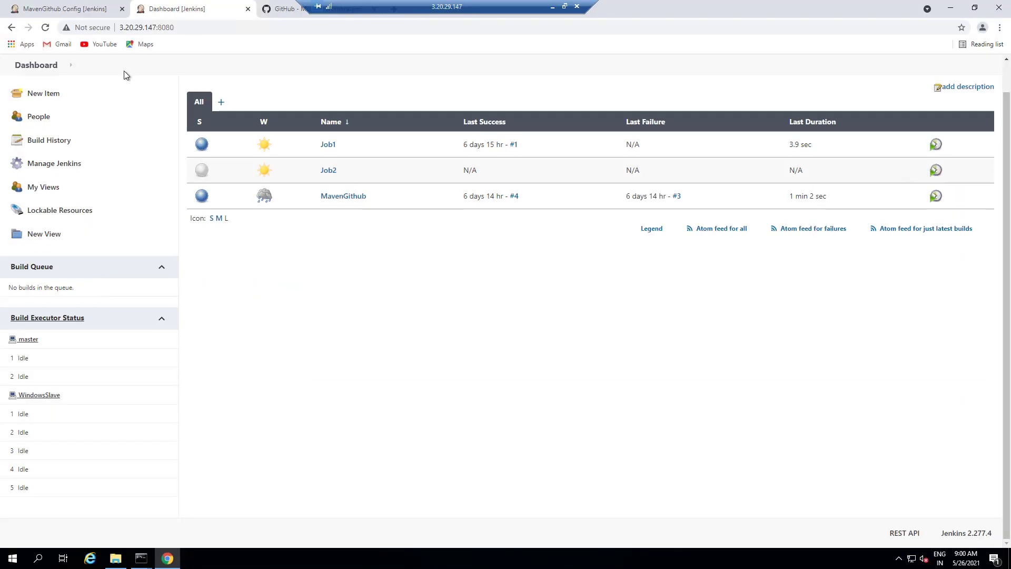
left_click(47, 167)
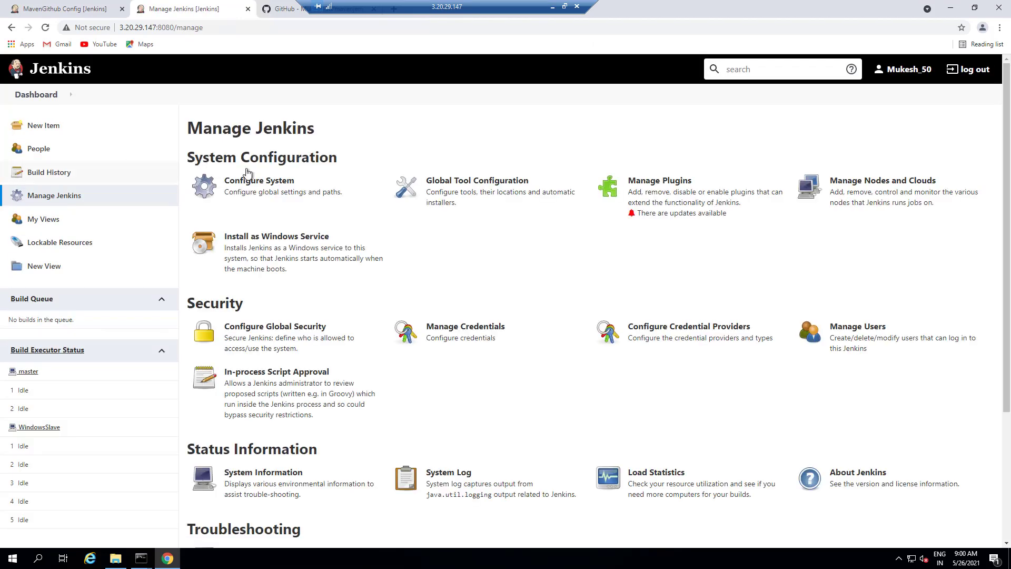
left_click(493, 195)
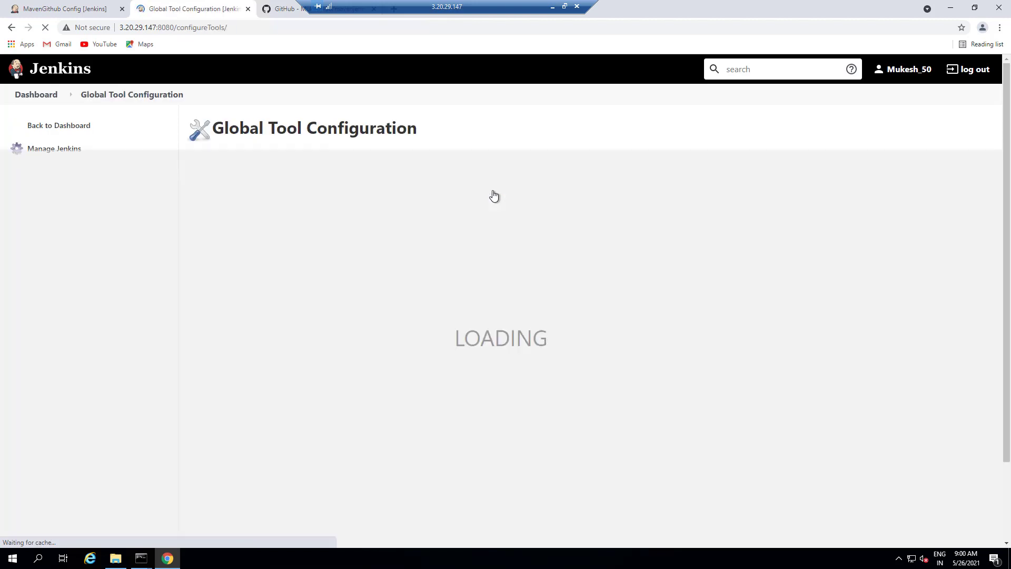
- Review the Maven, Git and JDK installations with their names and paths in Global Tool Configuration
scroll(126, 402, "down", 5)
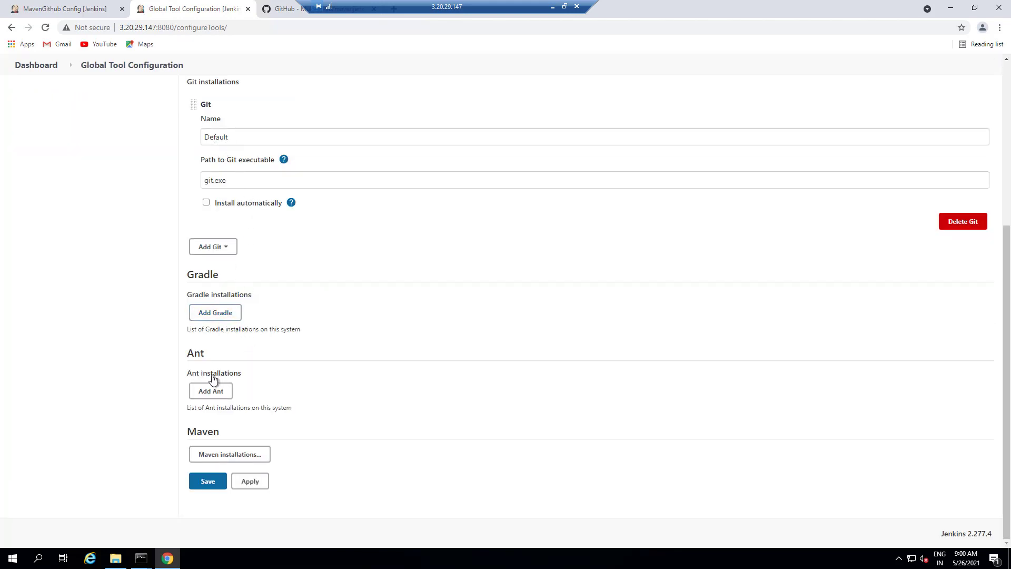
left_click(205, 454)
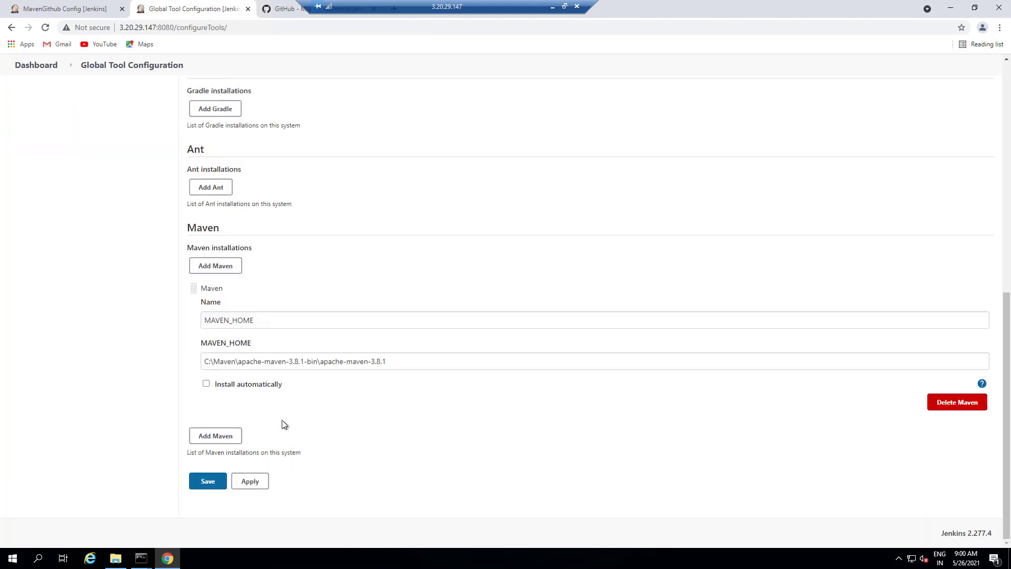
left_click(216, 435)
scroll(258, 247, "up", 5)
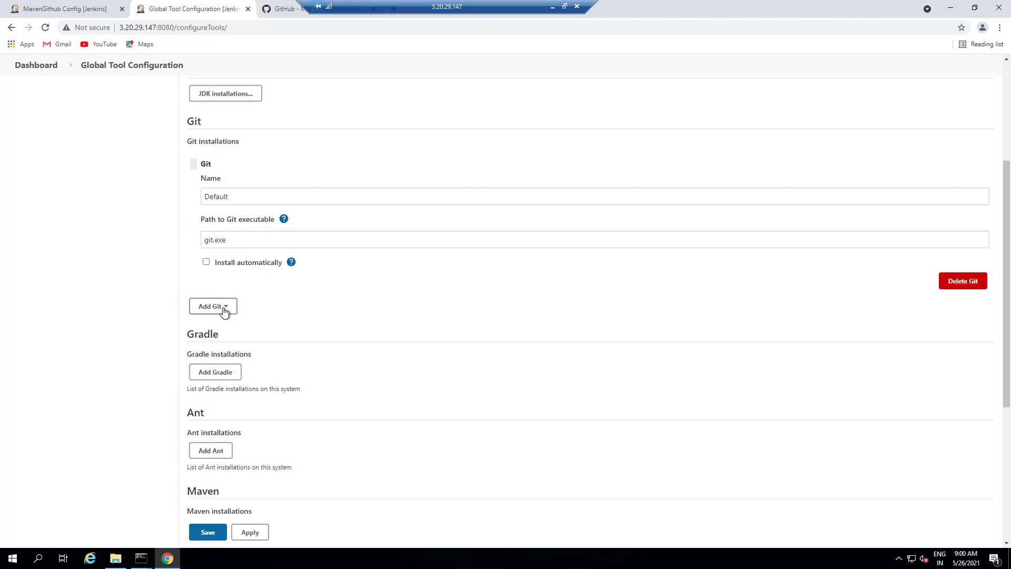
scroll(228, 302, "up", 2)
left_click(225, 199)
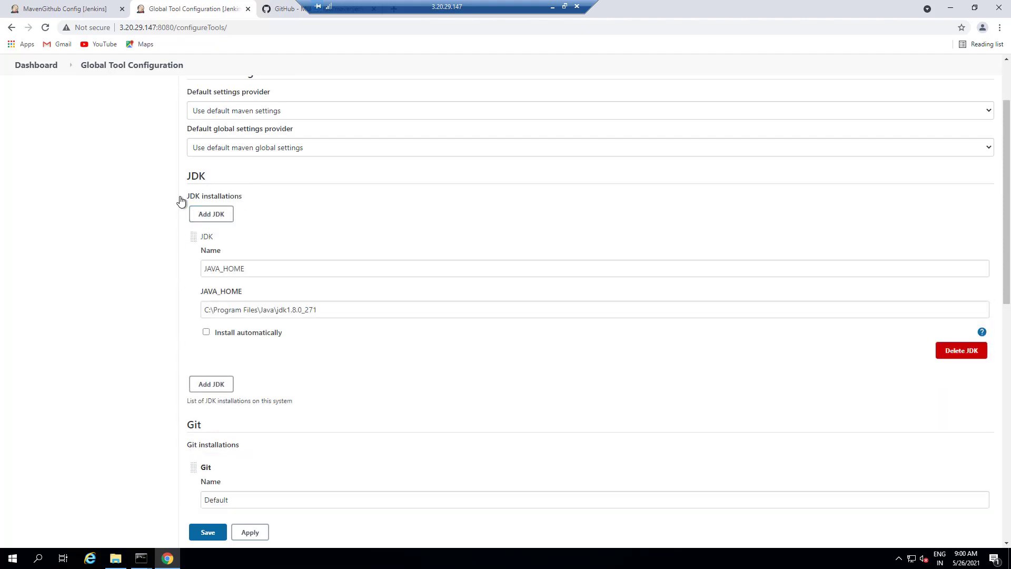
- Switch to the 18.117.26.235 Remote Desktop session and set the (Git) Default tool location's home to git.exe
left_click(551, 8)
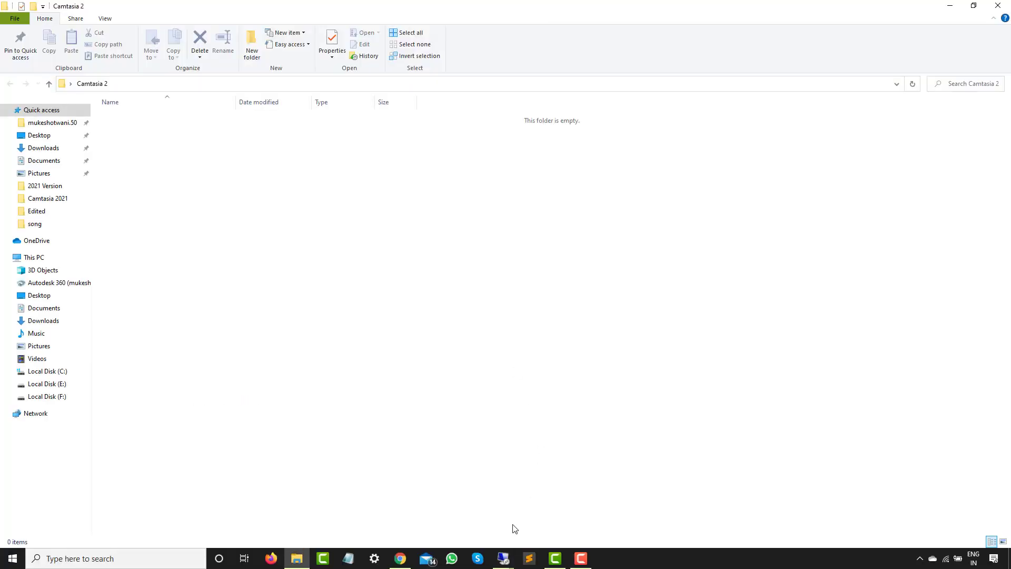
mouse_move(498, 562)
left_click(545, 511)
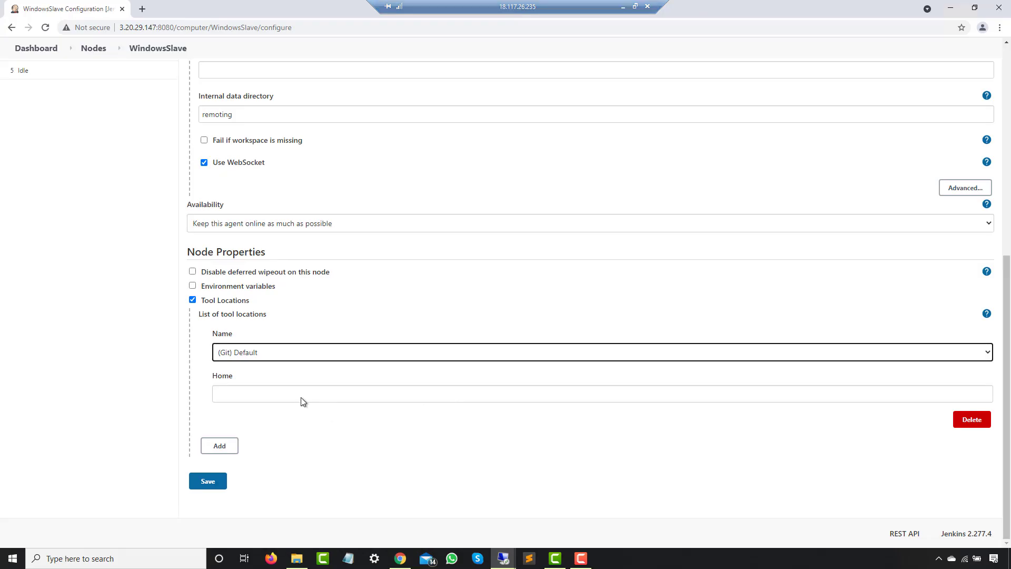
left_click(326, 395)
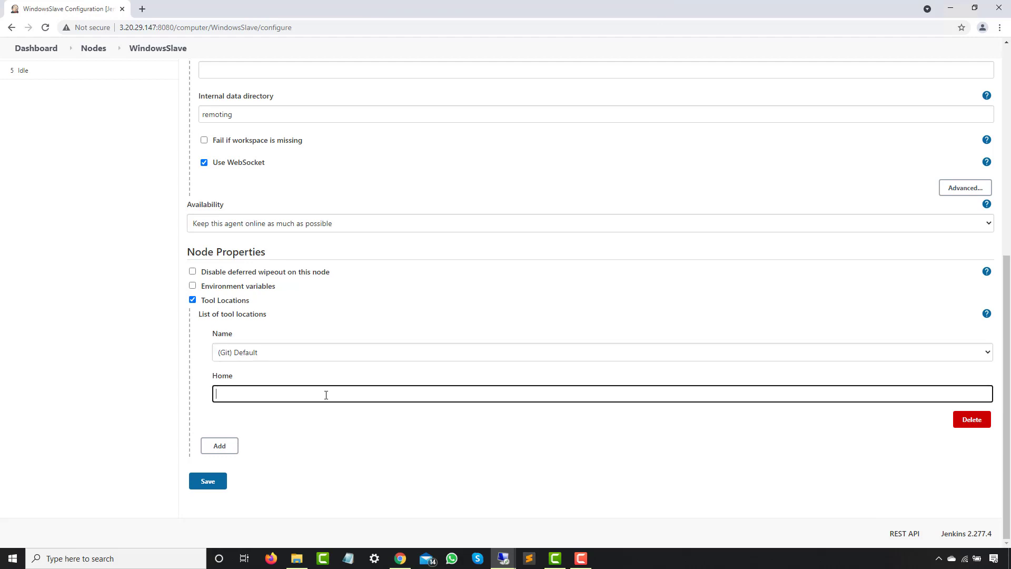
left_click(347, 442)
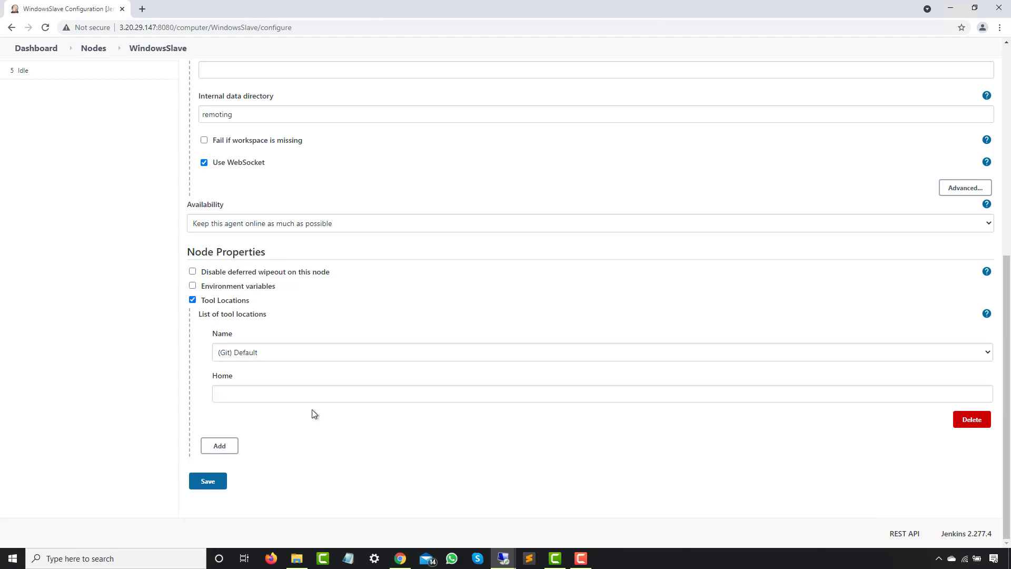
left_click(295, 393)
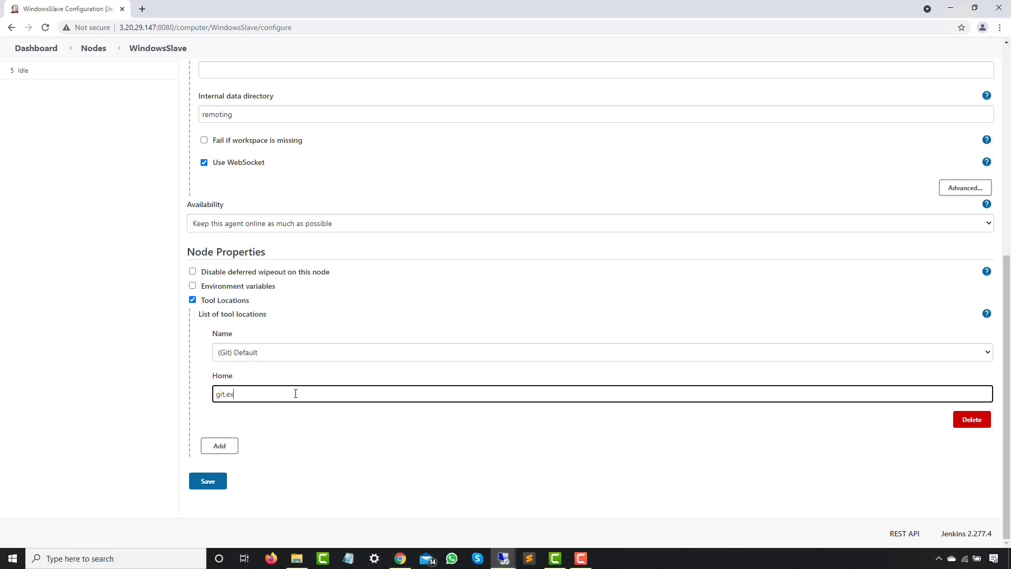
left_click(317, 439)
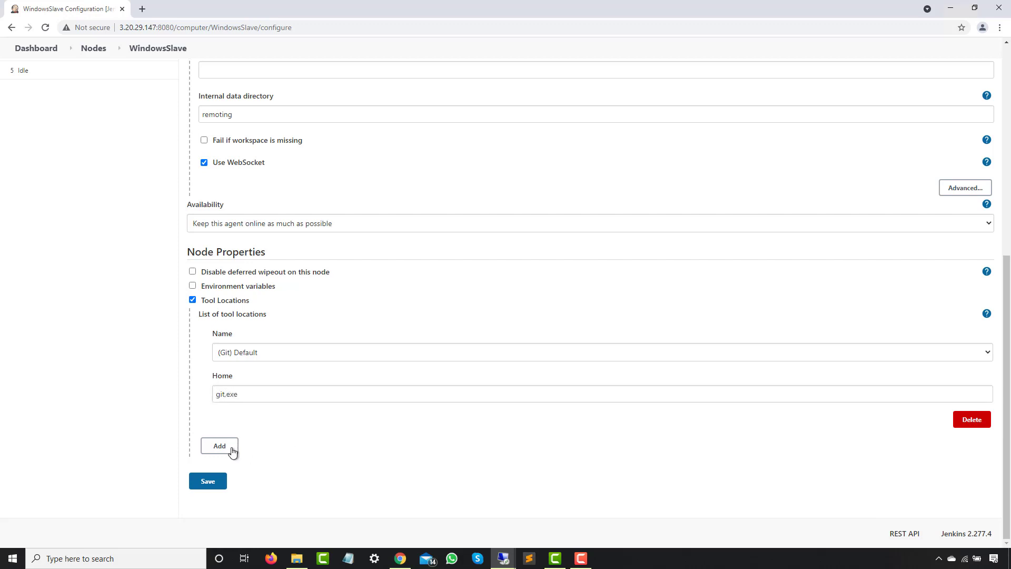
- Add a second tool location to WindowsSlave and set its name to (JDK) JAVA_HOME
left_click(230, 449)
scroll(291, 426, "down", 2)
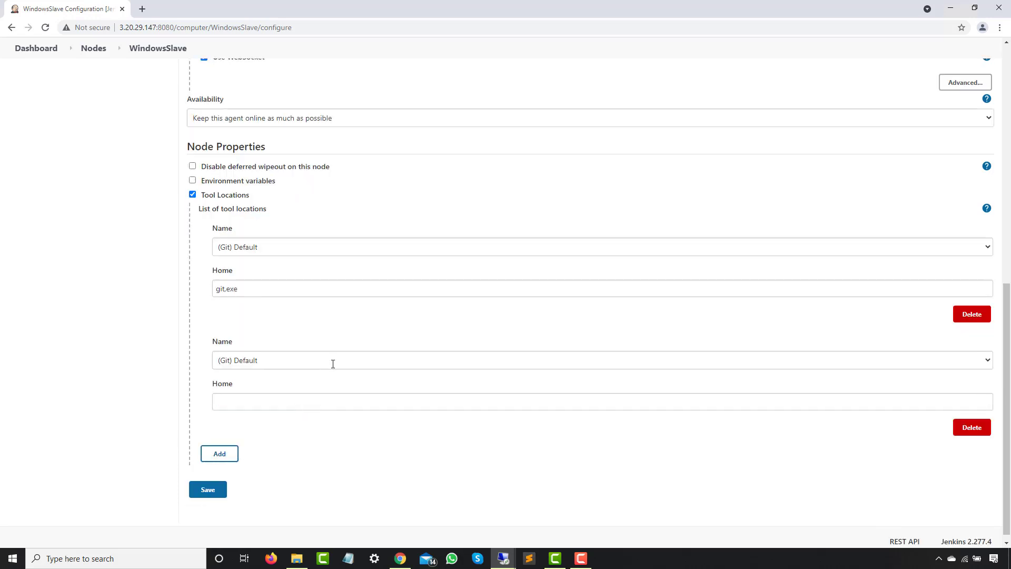
left_click(331, 358)
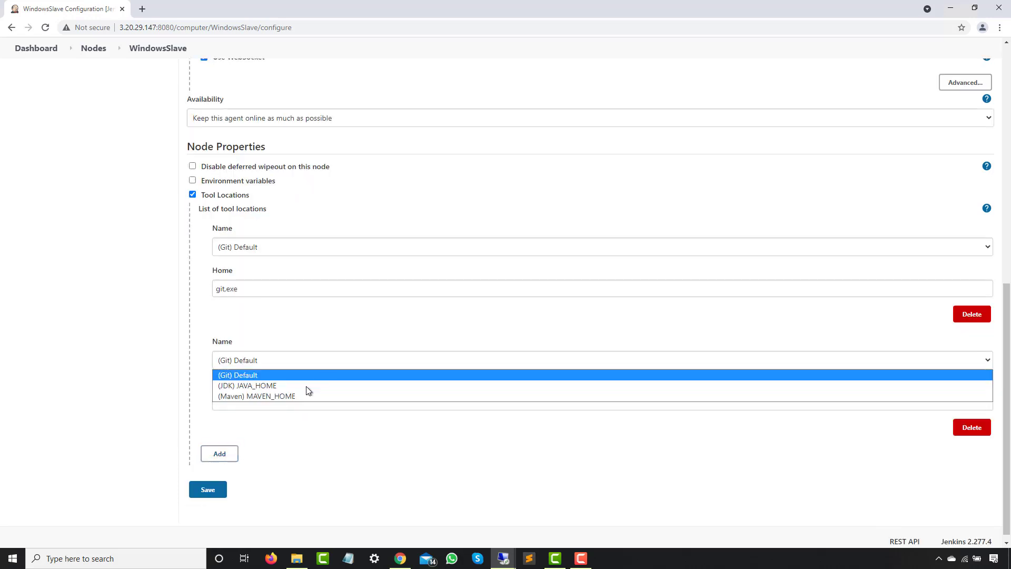
left_click(279, 386)
left_click(309, 446)
scroll(310, 446, "down", 1)
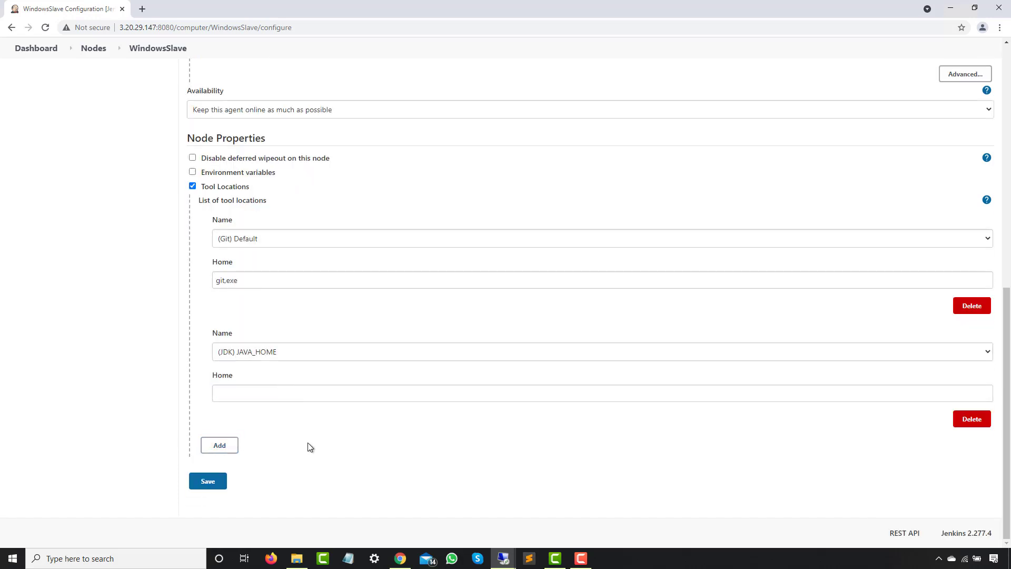
- Add a third tool location to WindowsSlave and set its name to (Maven) MAVEN_HOME
left_click(220, 446)
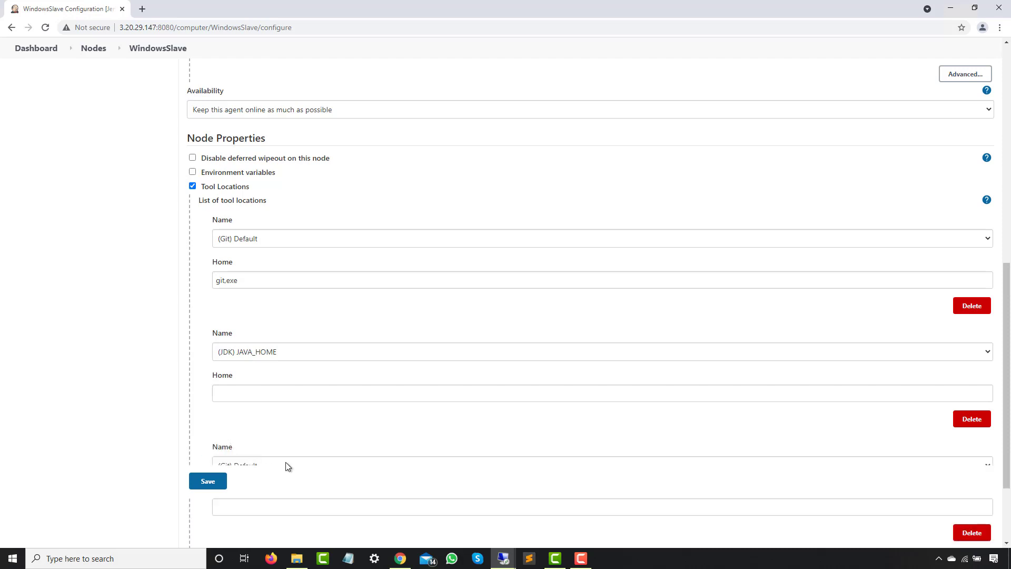
scroll(305, 445, "down", 2)
left_click(314, 362)
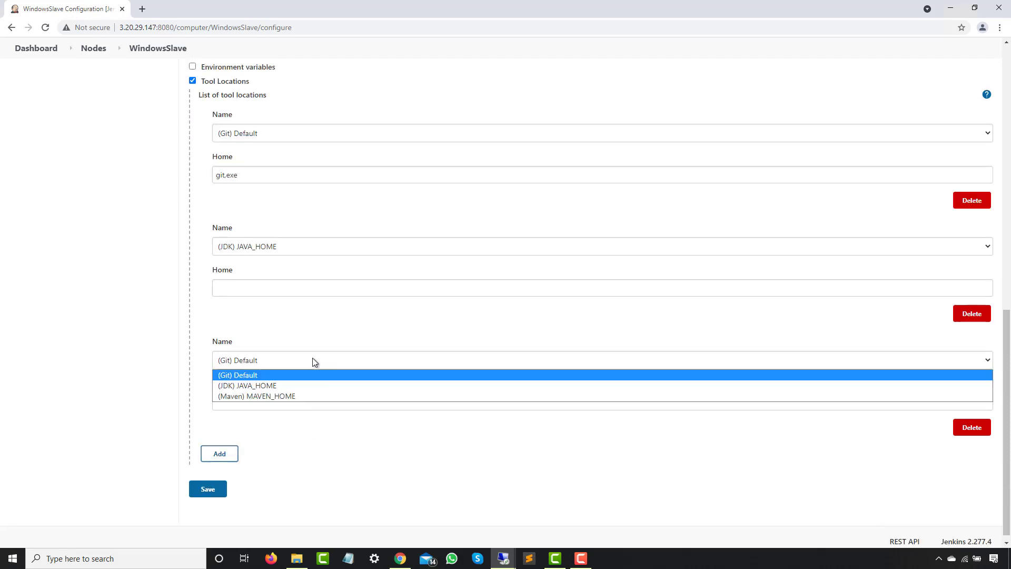
left_click(288, 394)
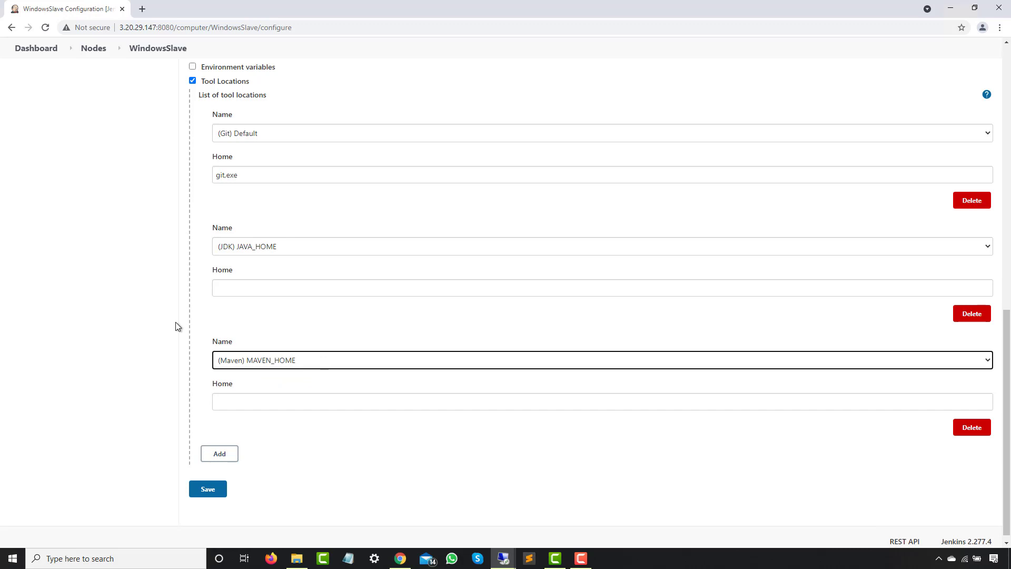
left_click(111, 318)
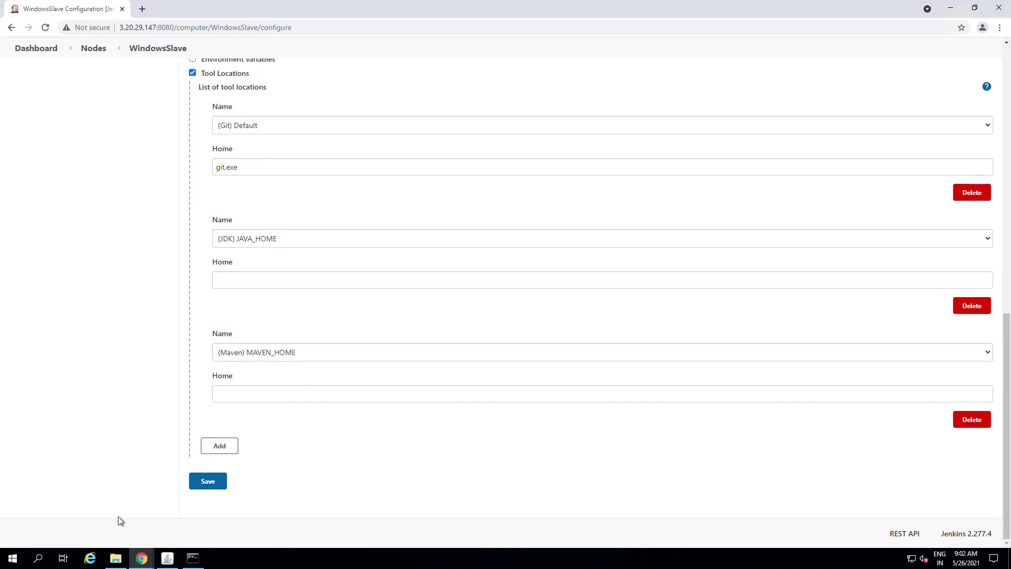
- In File Explorer, open C:\Maven\apache-maven-3.8.1-bin\apache-maven-3.8.1 and copy the folder's path
left_click(116, 559)
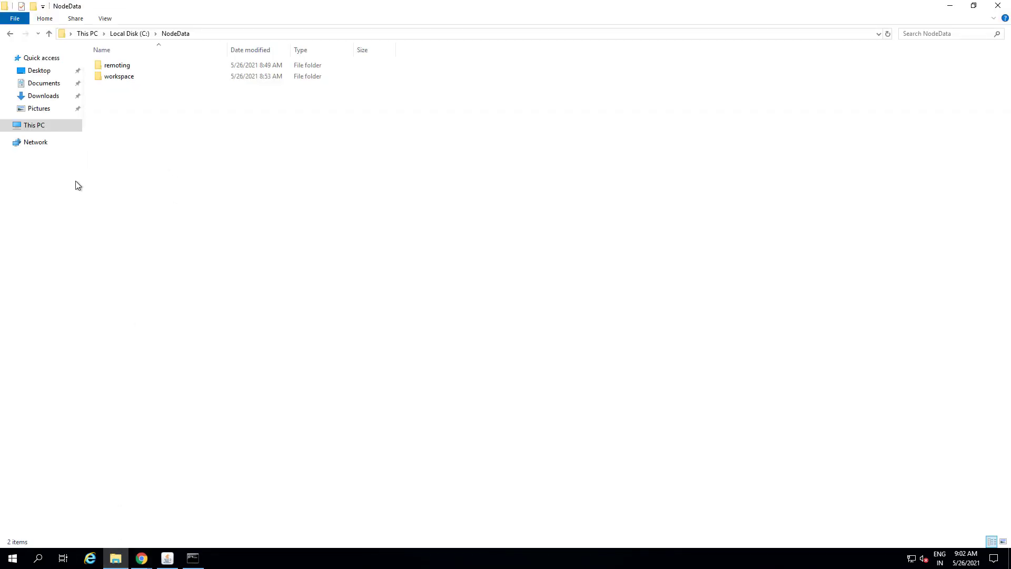
left_click(38, 126)
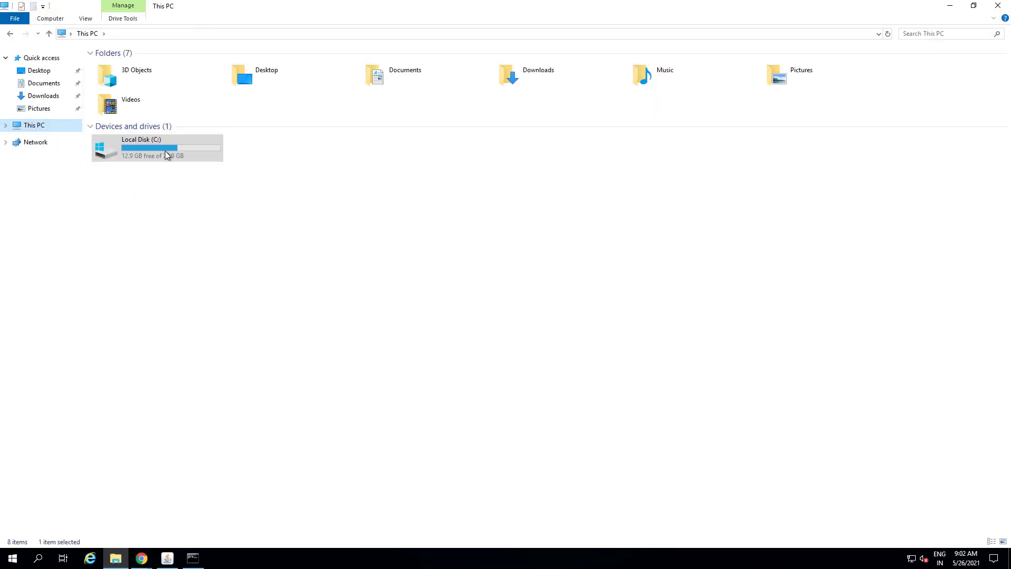
left_click(165, 151)
double_click(166, 151)
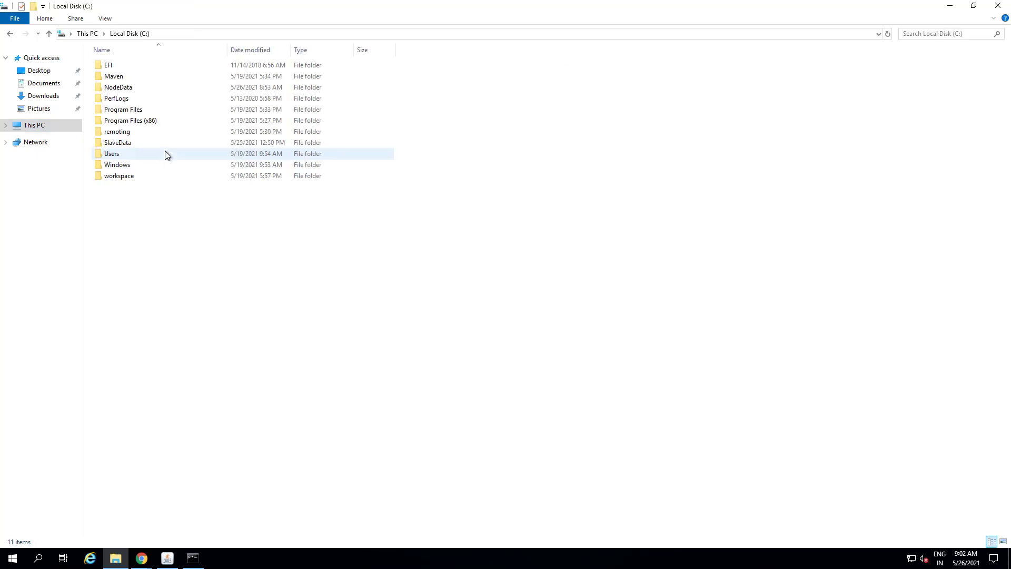
double_click(130, 75)
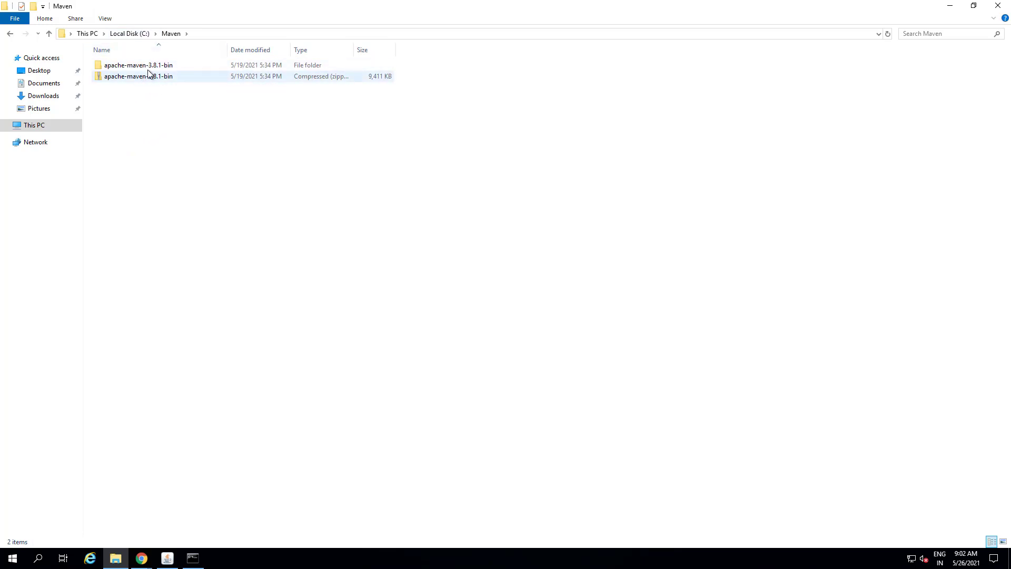
double_click(147, 67)
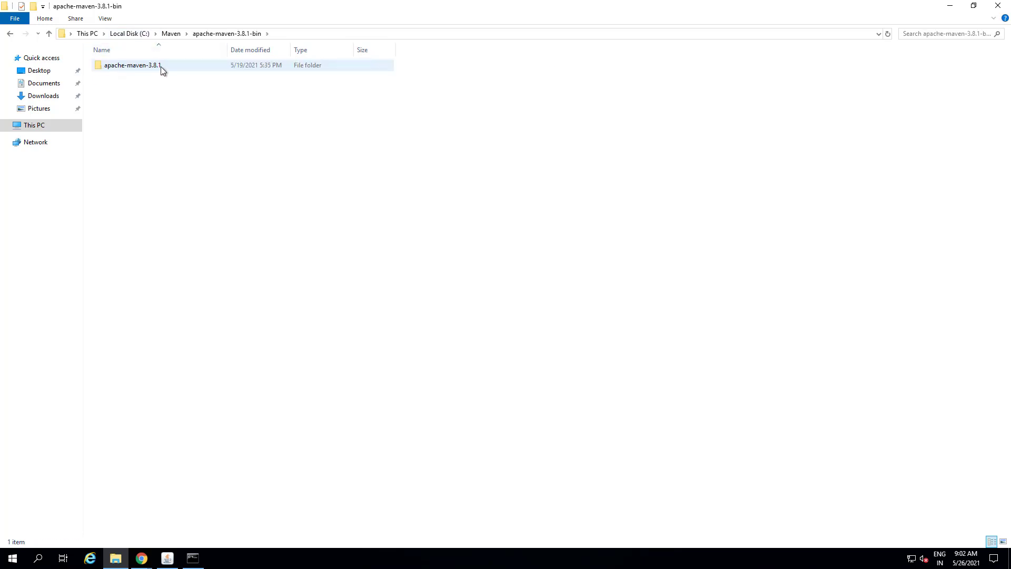
double_click(160, 66)
left_click(365, 34)
key("ctrl+c")
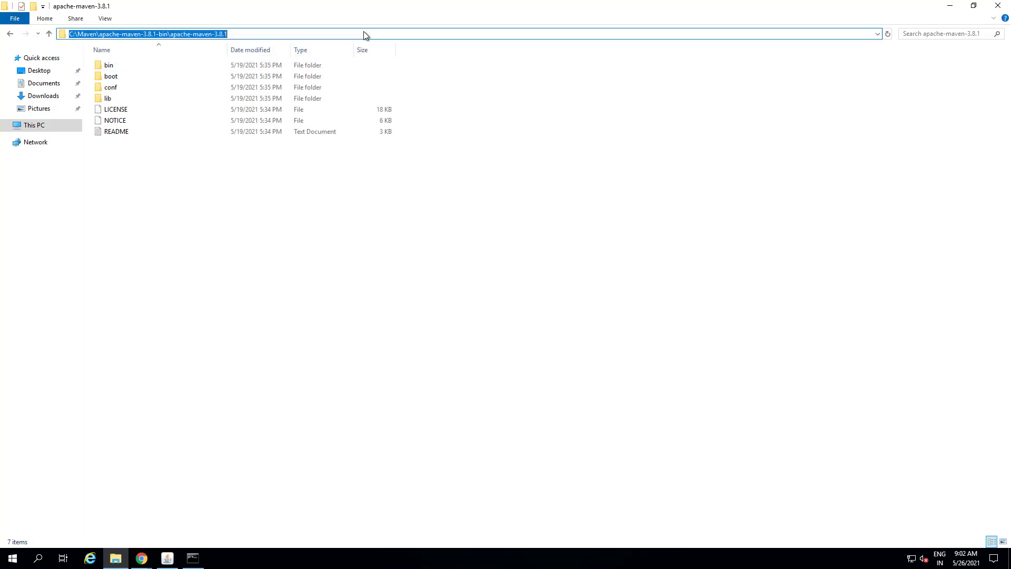
- Return to WindowsSlave's configuration in Chrome and set the MAVEN_HOME location's home to C:\Maven\apache-maven-3.8.1-bin\apache-maven-3.8.1
left_click(141, 558)
left_click(176, 509)
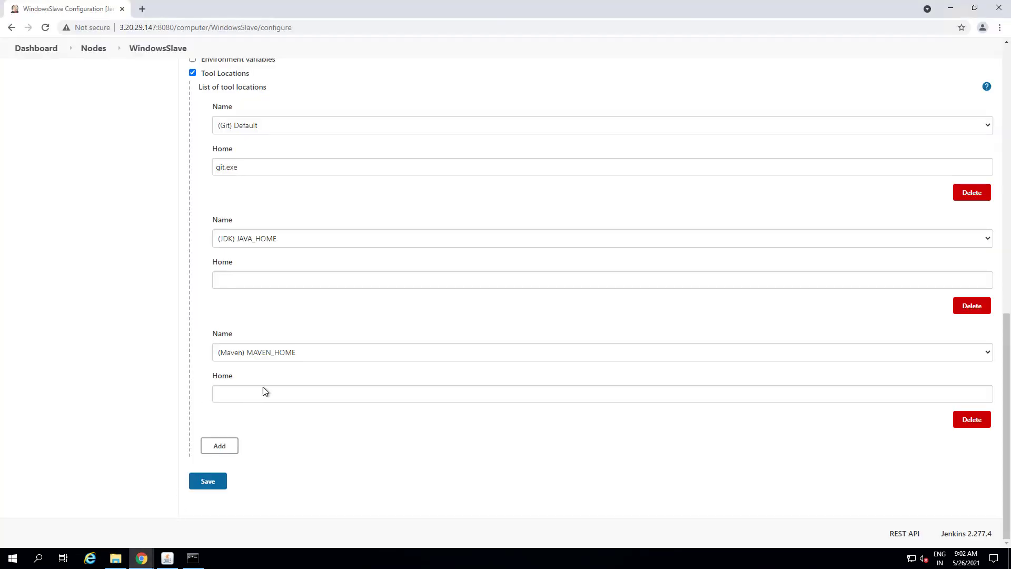
left_click(281, 394)
key("ctrl+v")
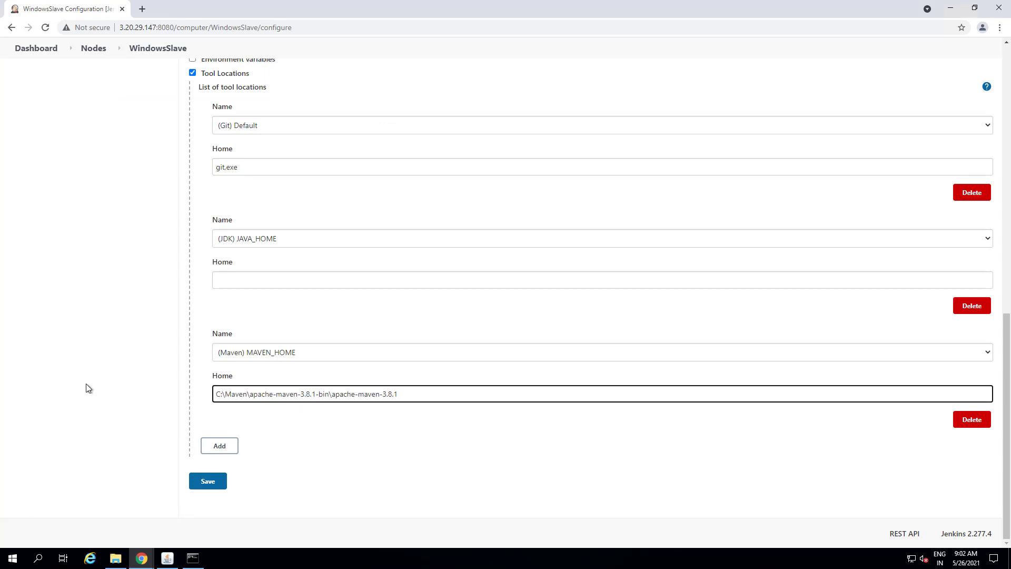
left_click(88, 388)
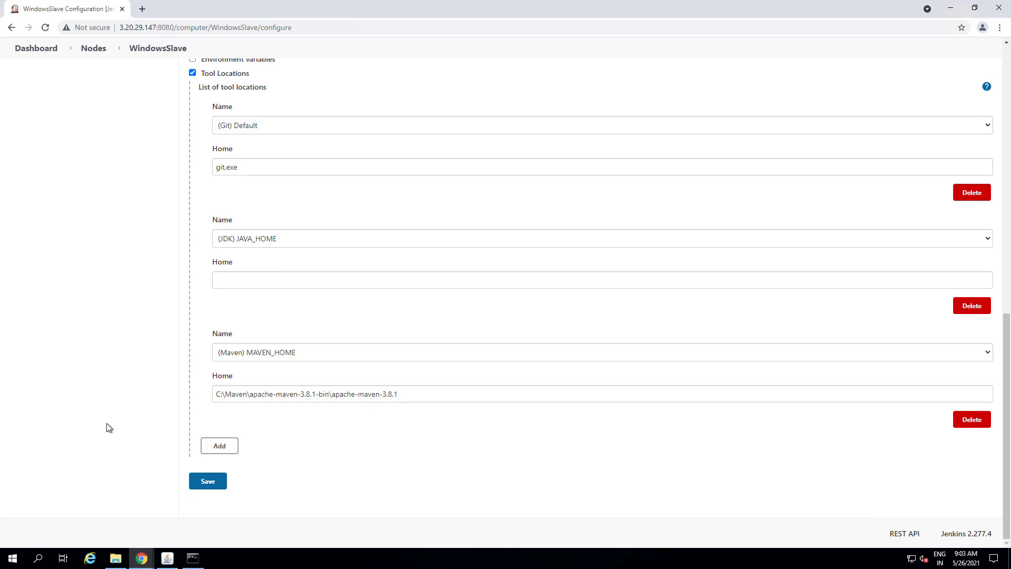
- Open the Windows environment variables, check the MAVEN_HOME and Path entries, and return to the node configuration
left_click(35, 562)
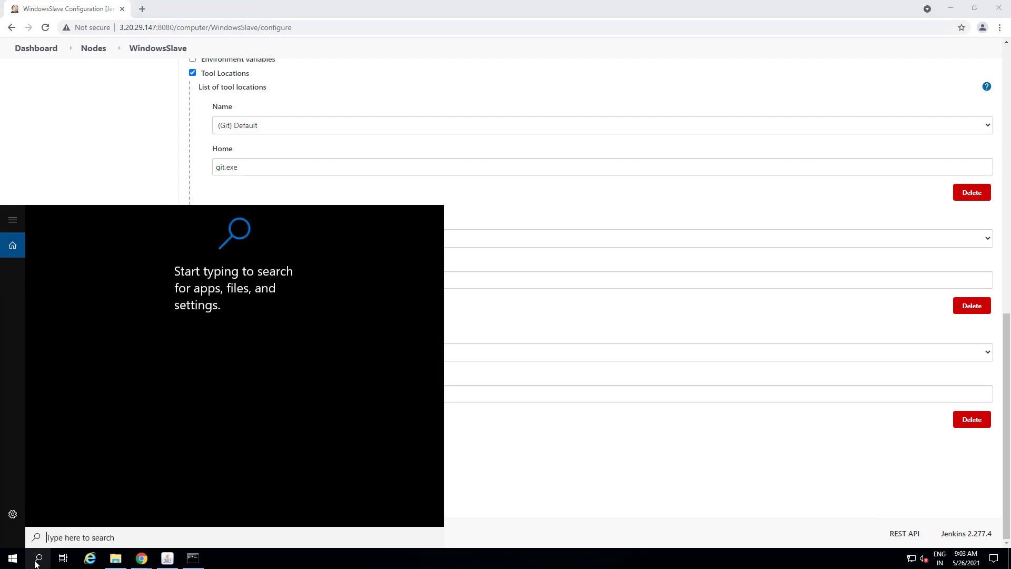
type("env")
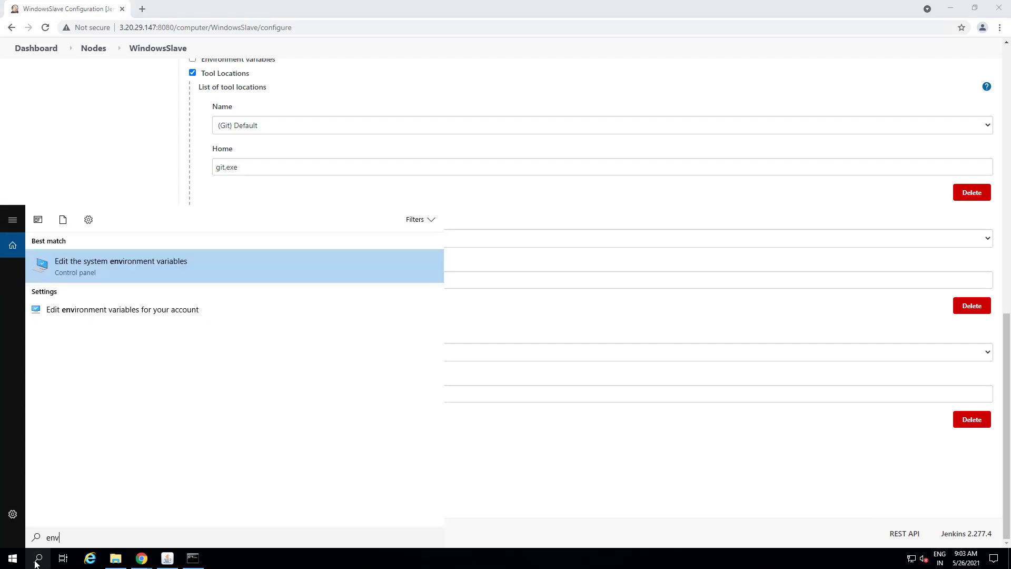
key("Return")
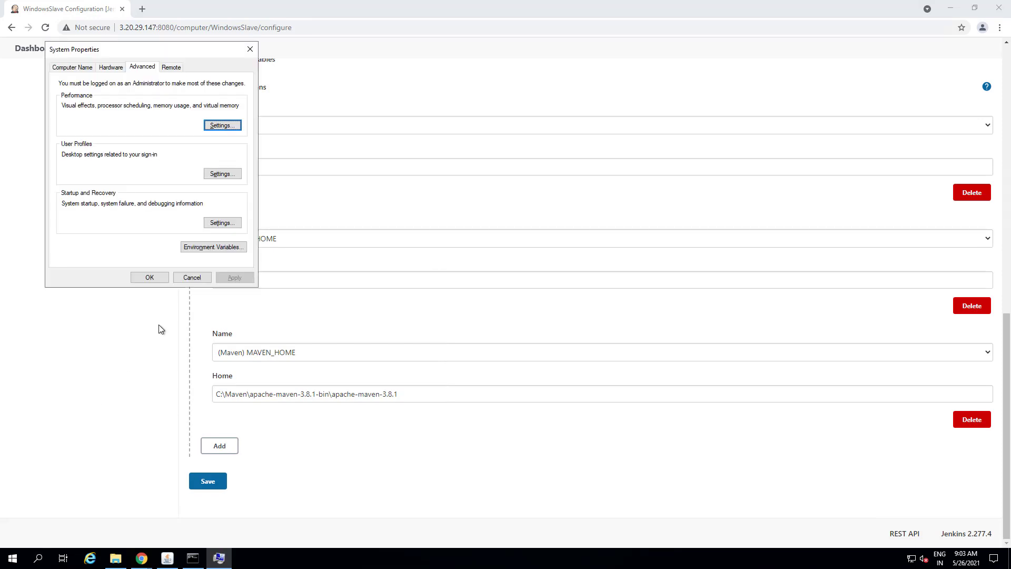
left_click(200, 251)
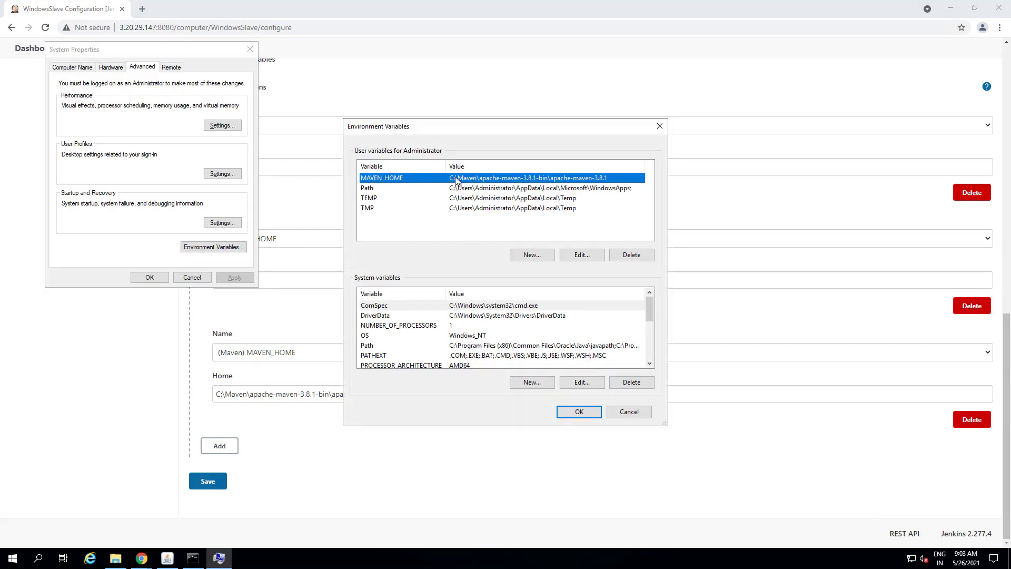
left_click(496, 348)
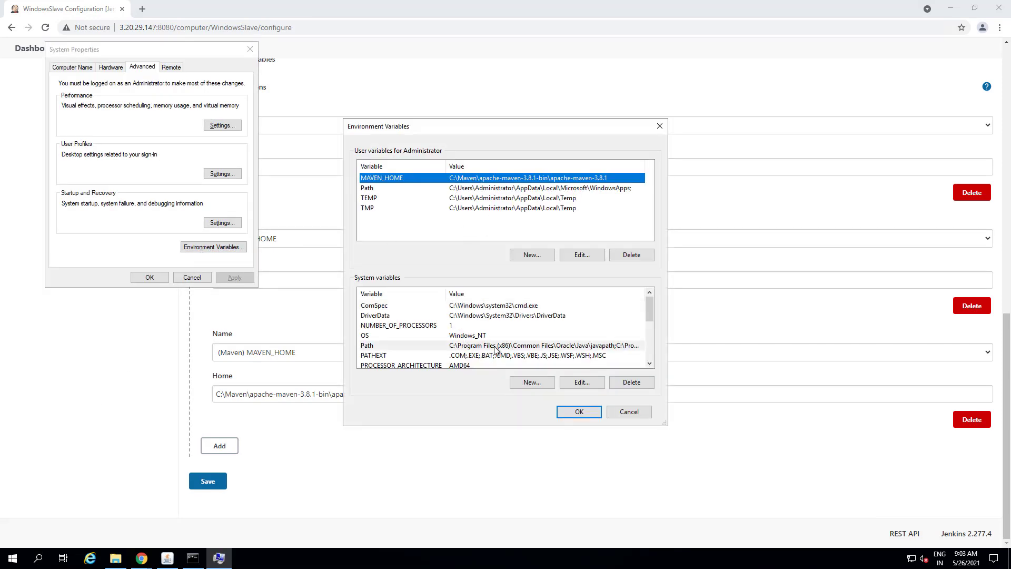
left_click(94, 406)
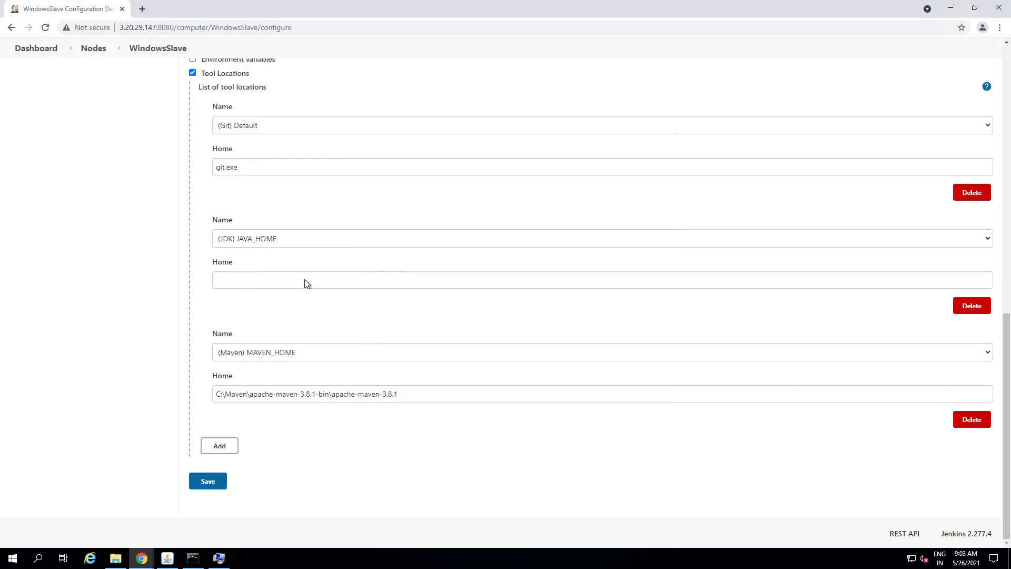
- In File Explorer, open C:\Program Files\Java\jdk1.8.0_162 and copy the folder's path
left_click(116, 557)
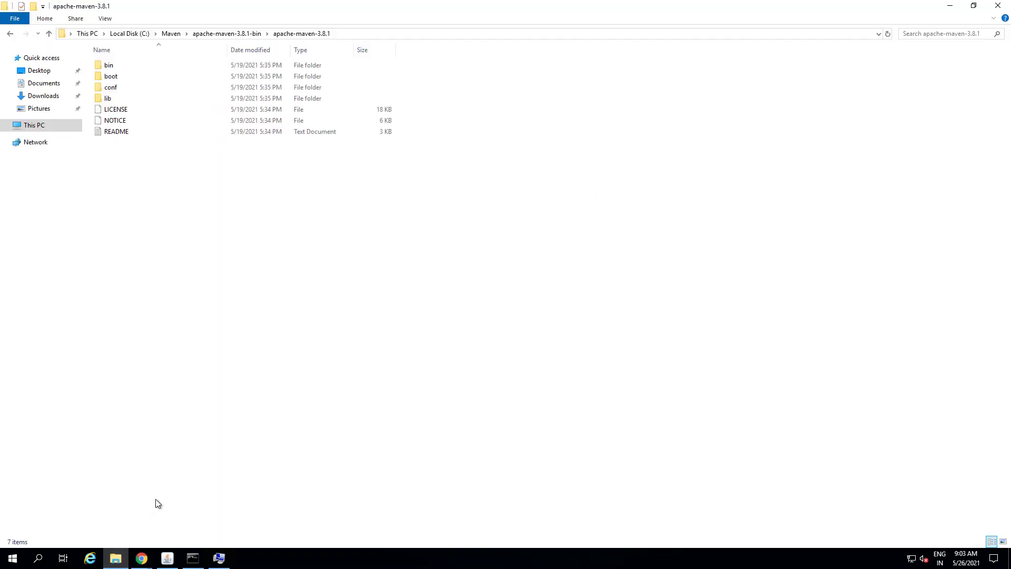
left_click(131, 35)
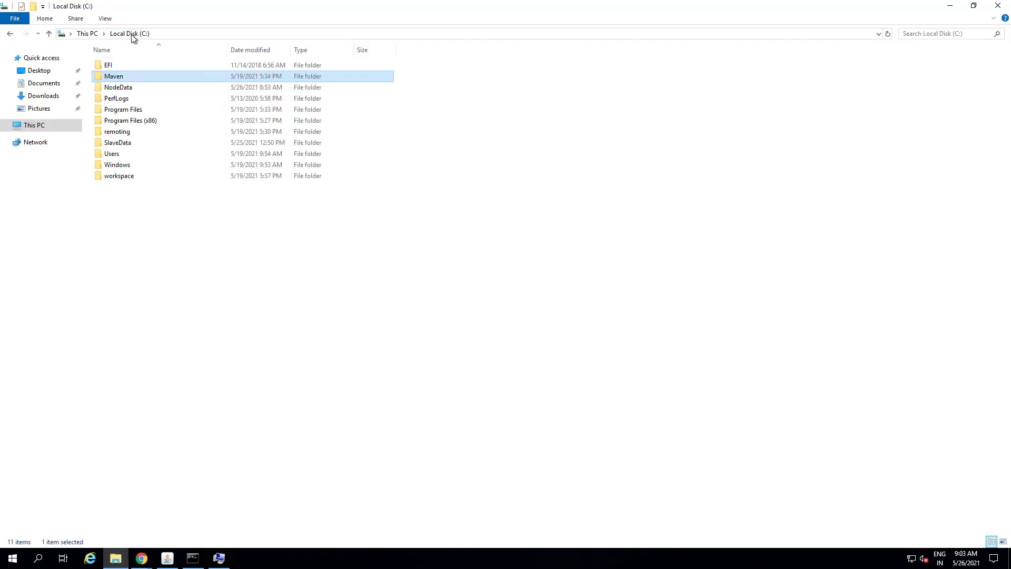
double_click(126, 109)
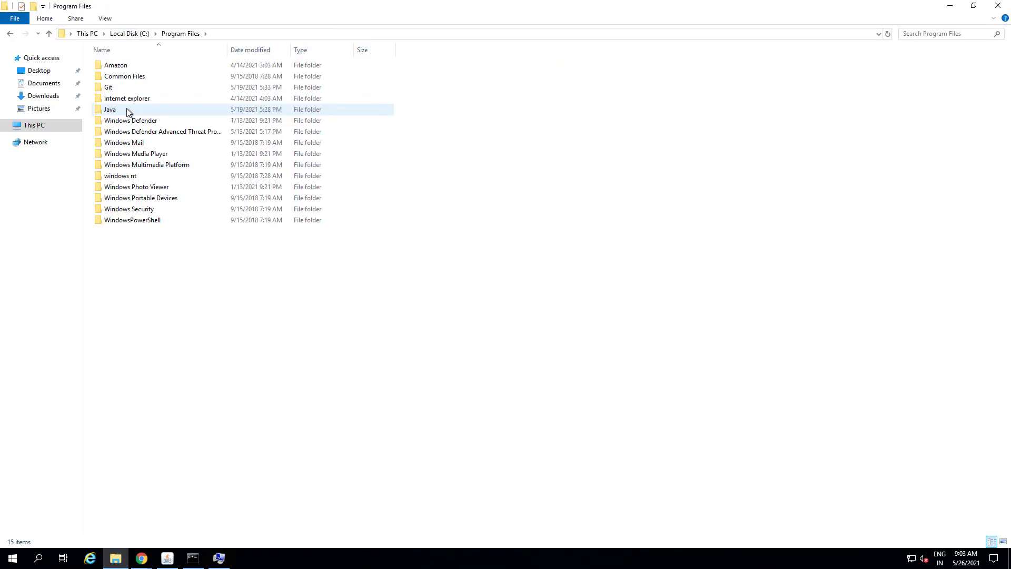
double_click(127, 110)
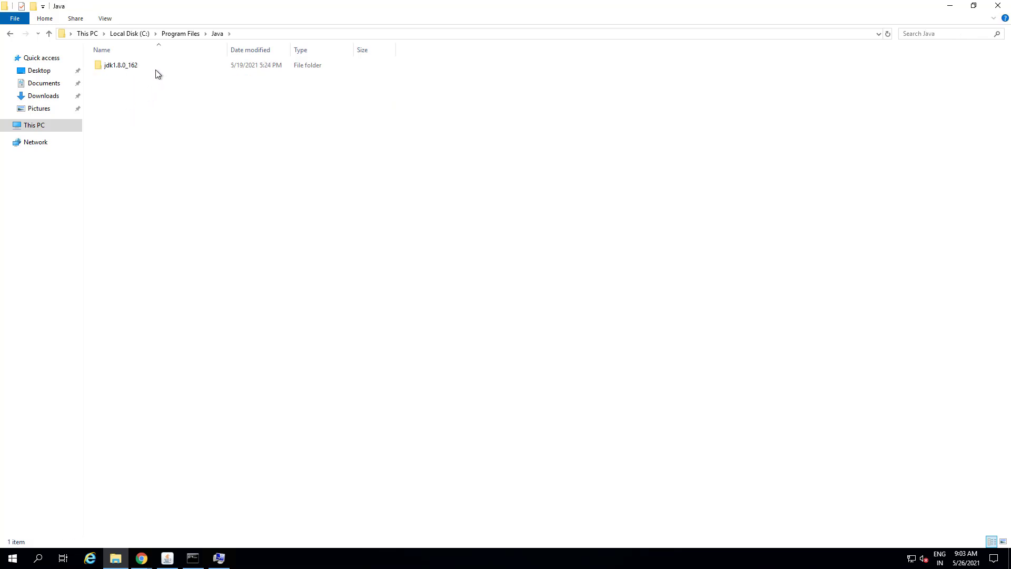
left_click(156, 69)
double_click(156, 69)
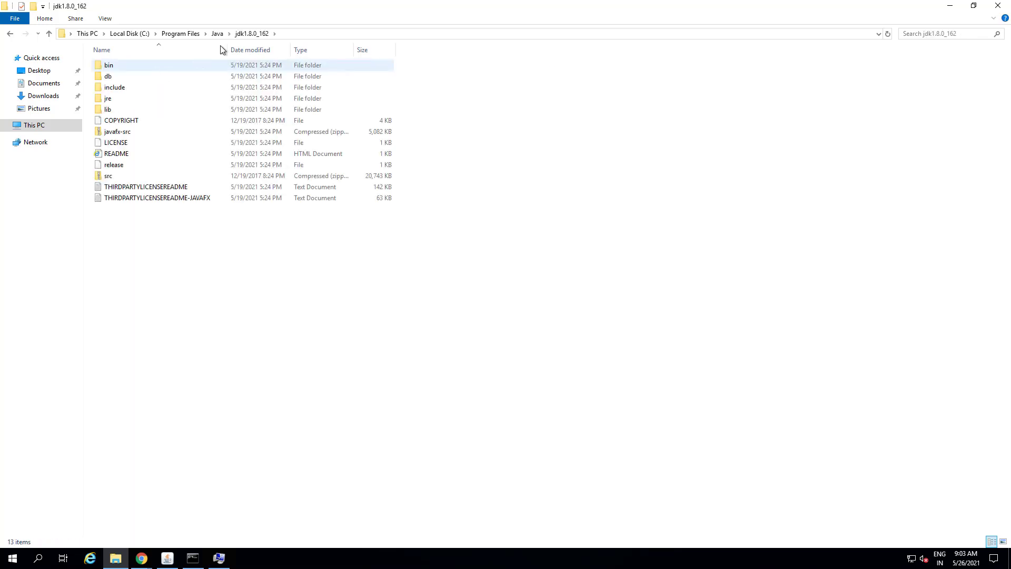
left_click(332, 34)
key("ctrl+c")
- Close the environment variables, set the JAVA_HOME location's home to C:\Program Files\Java\jdk1.8.0_162 in Chrome, and save WindowsSlave's configuration
left_click(219, 558)
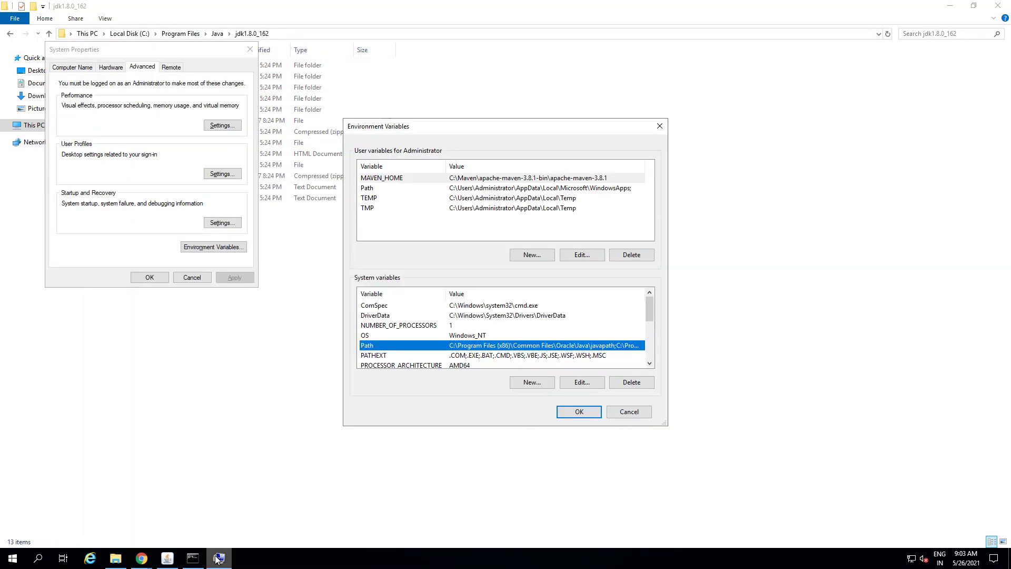
left_click(624, 410)
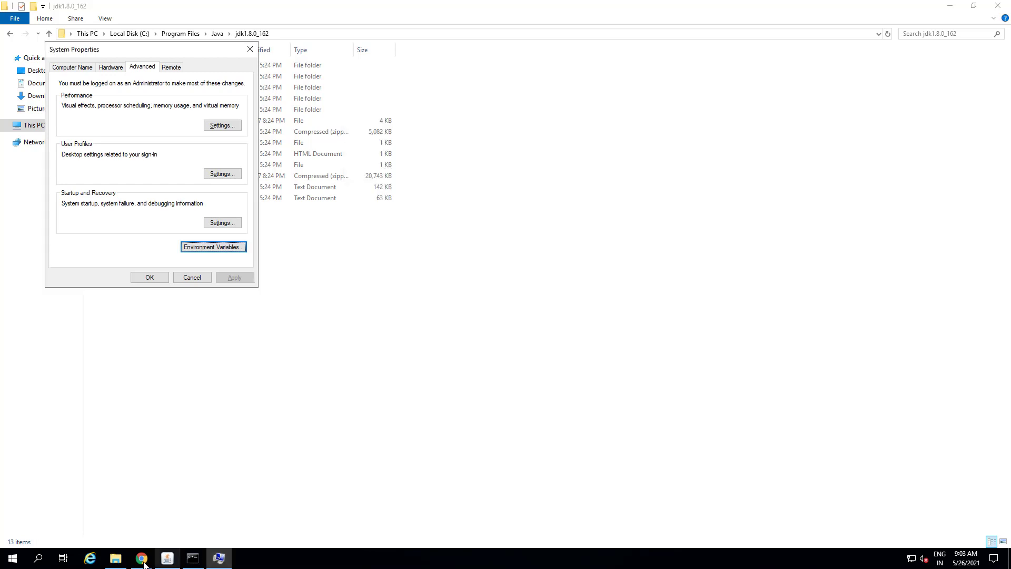
left_click(141, 557)
left_click(182, 514)
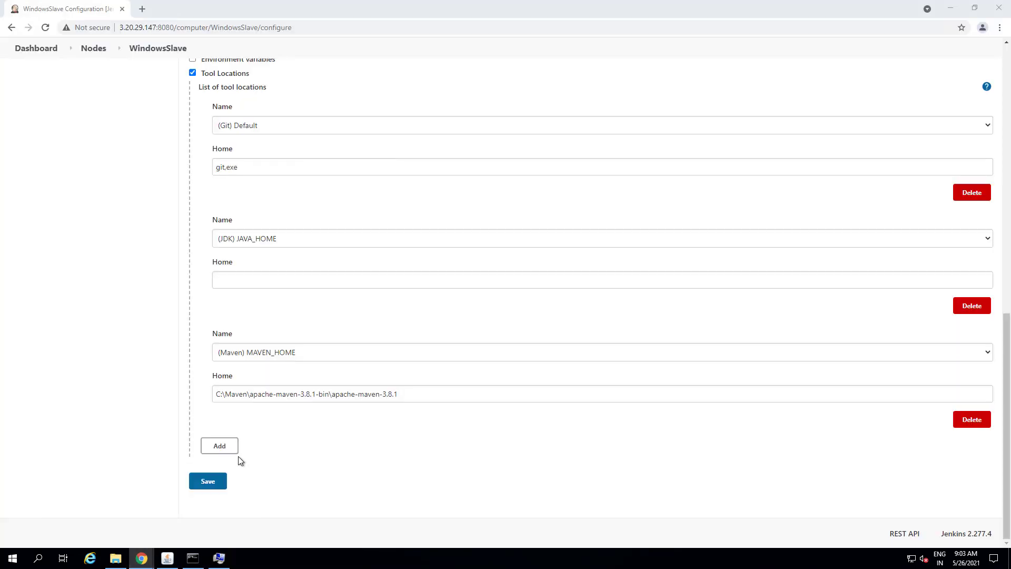
left_click(316, 272)
key("ctrl+v")
left_click(108, 337)
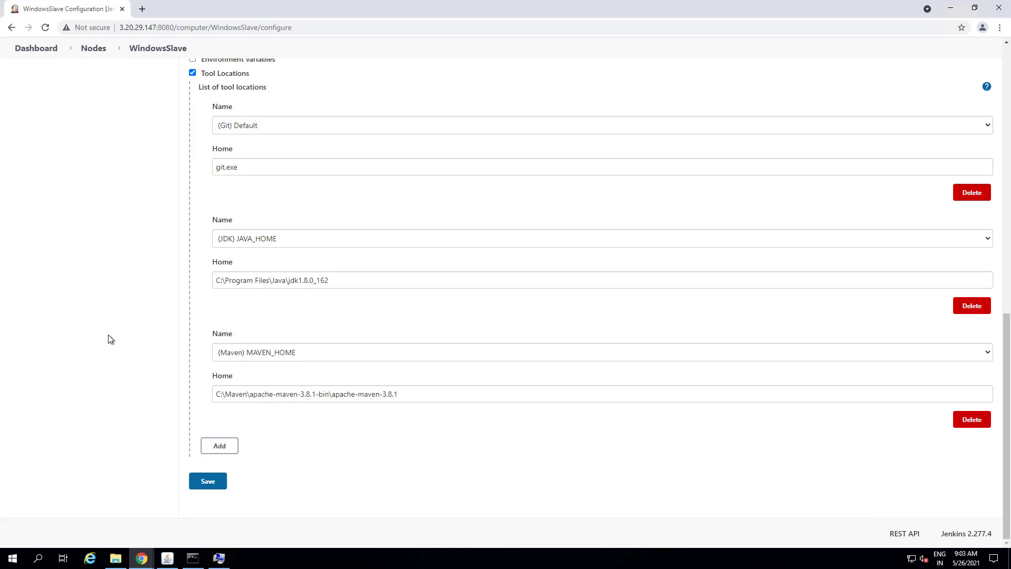
left_click(208, 481)
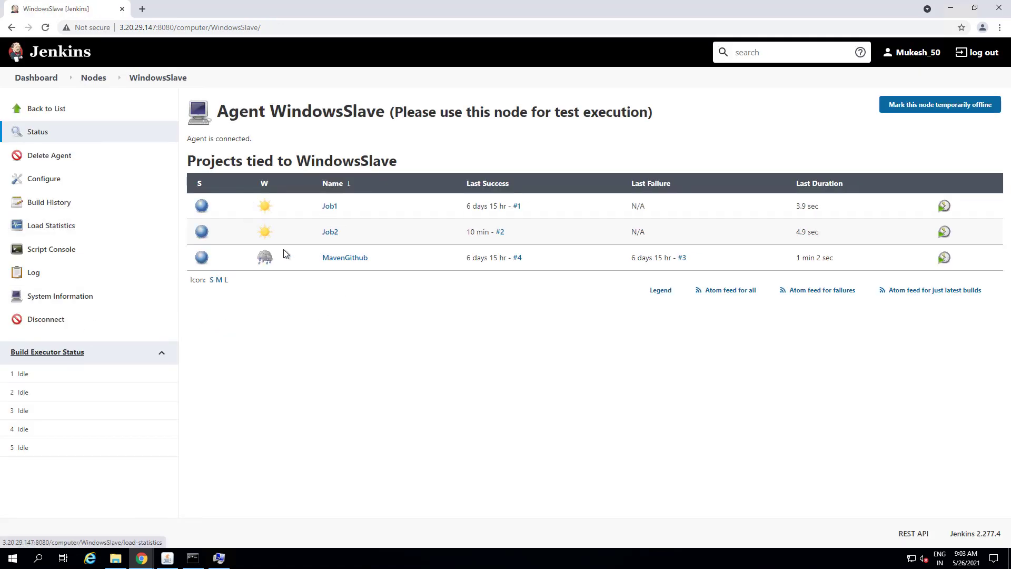
- Switch to the Jenkins master's remote desktop, save the MavenGithub job configuration, and build it with Browser set to Chrome
mouse_move(284, 253)
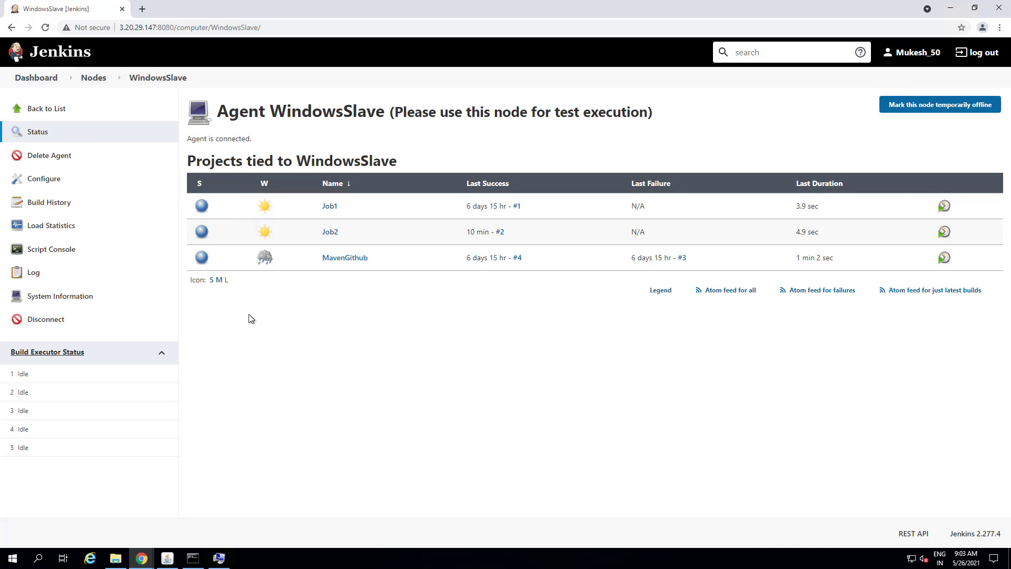
mouse_move(711, 2)
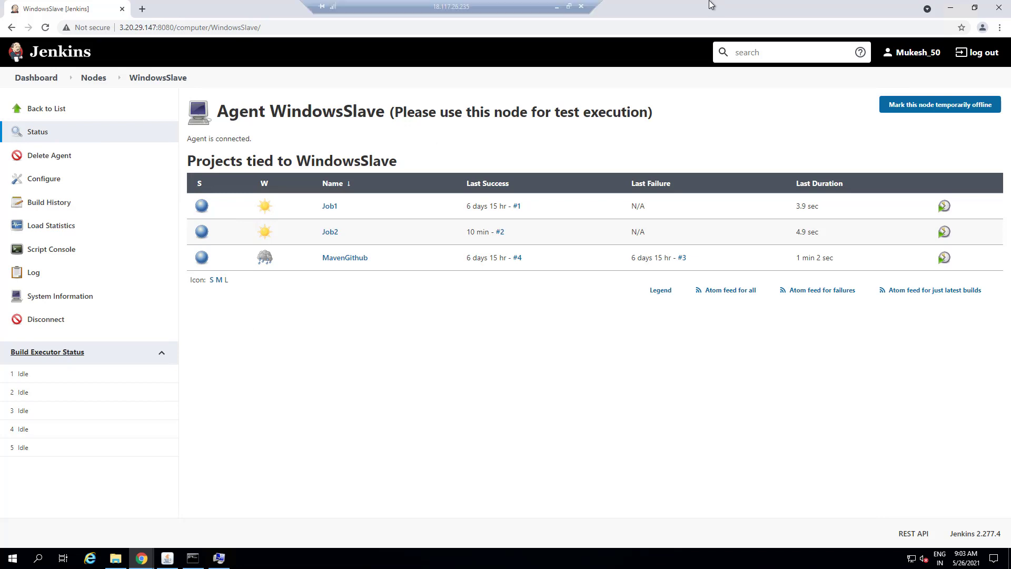
left_click(557, 7)
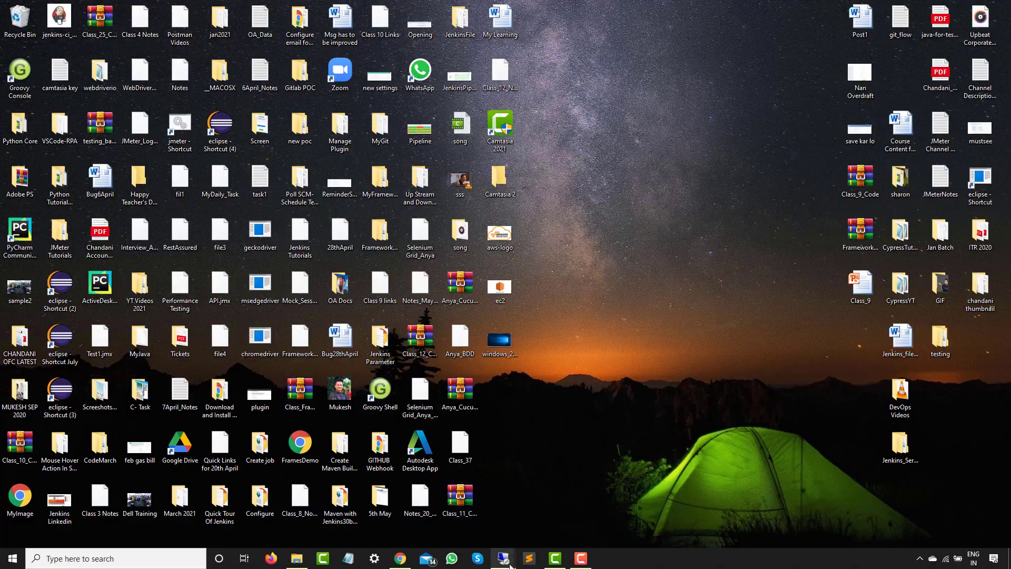
mouse_move(503, 558)
left_click(471, 533)
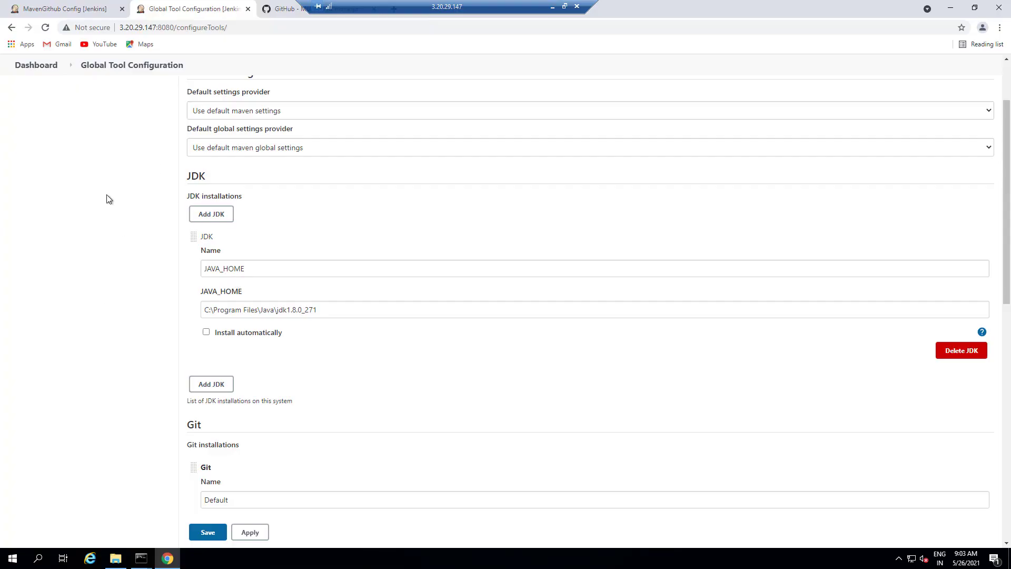
left_click(45, 8)
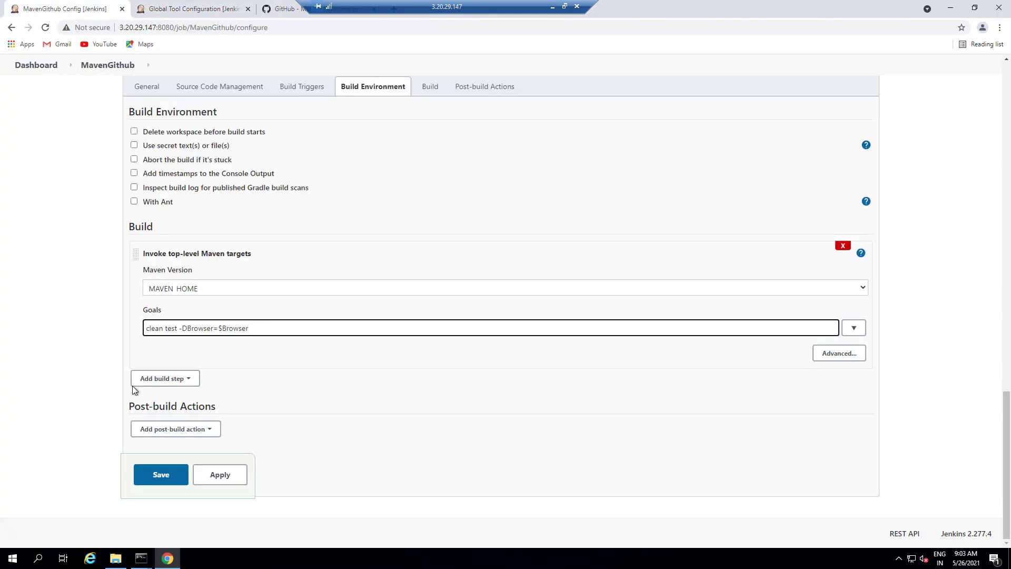
left_click(160, 474)
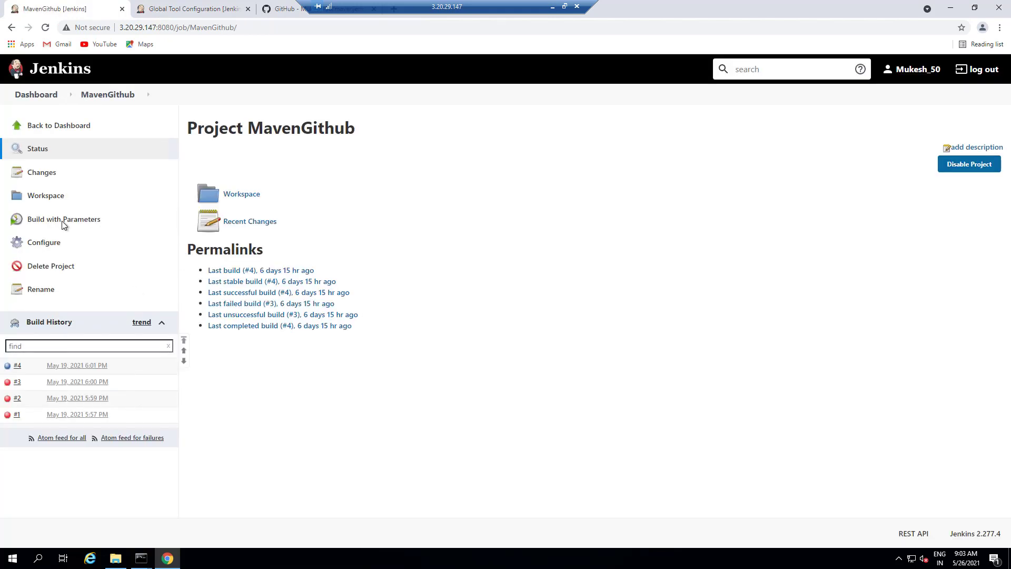
left_click(62, 220)
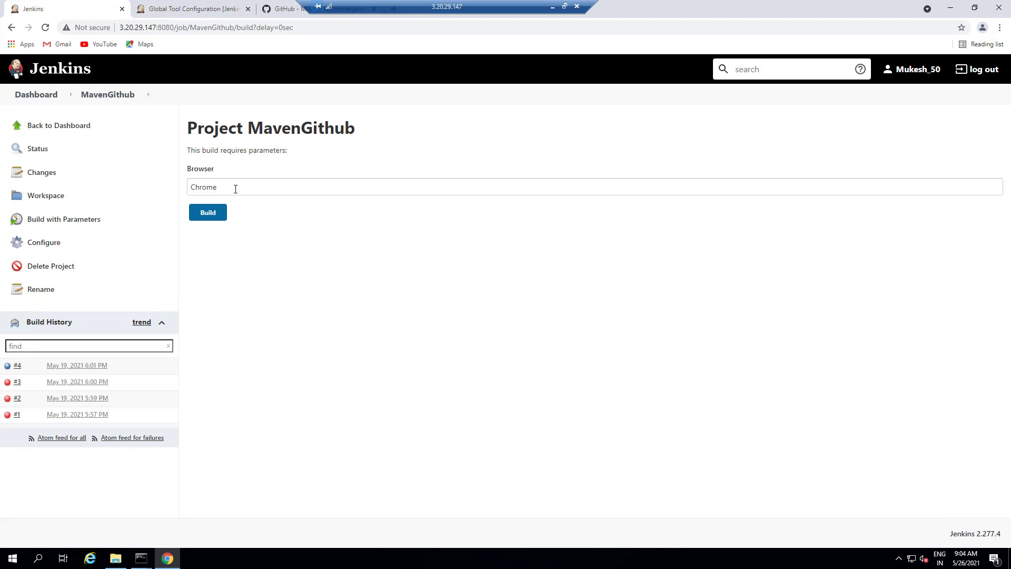
left_click(213, 218)
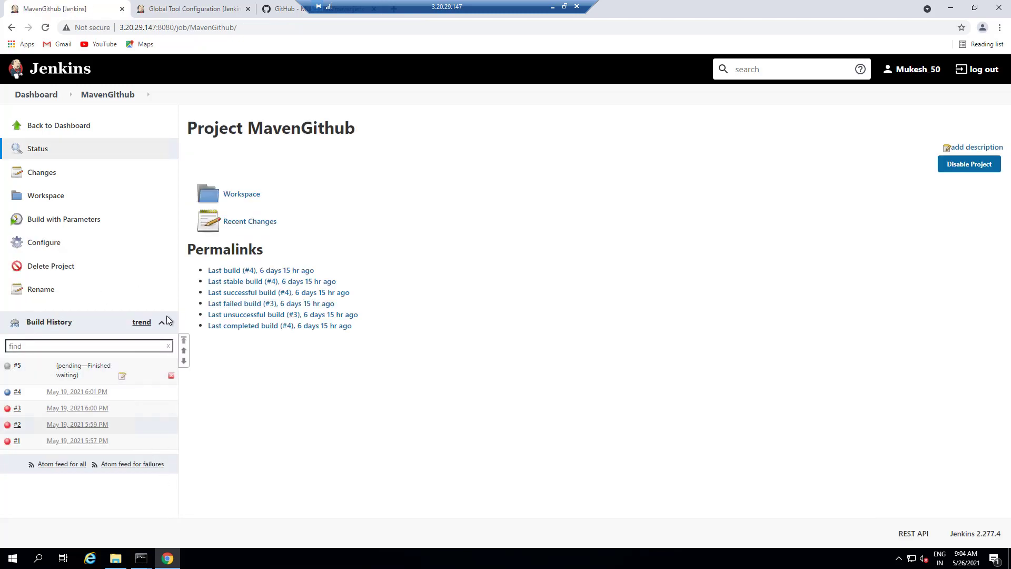
- Open the Jenkins dashboard, switch back to the agent machine's remote desktop, and examine the console output of the running MavenGithub build
left_click(170, 11)
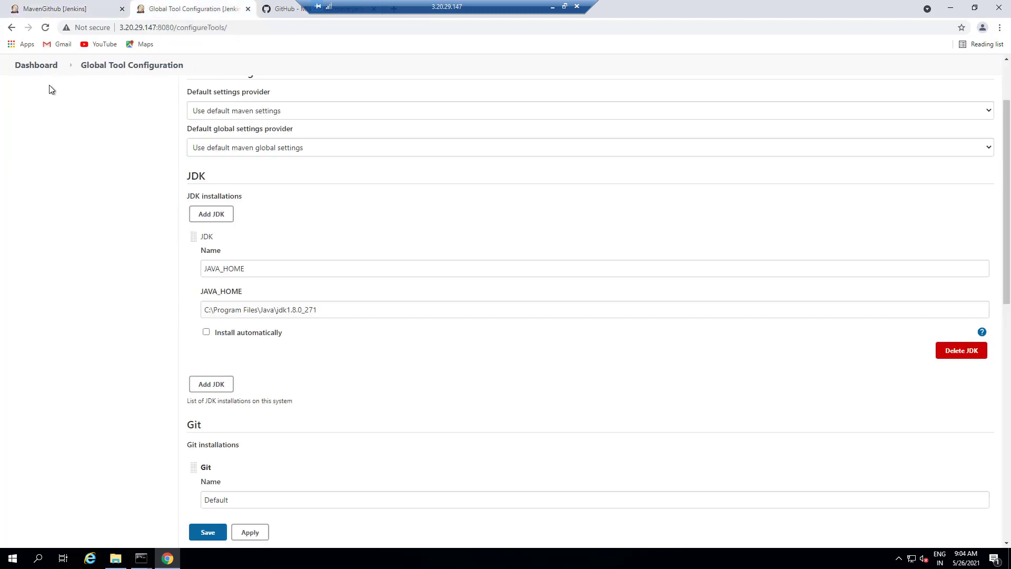
left_click(36, 66)
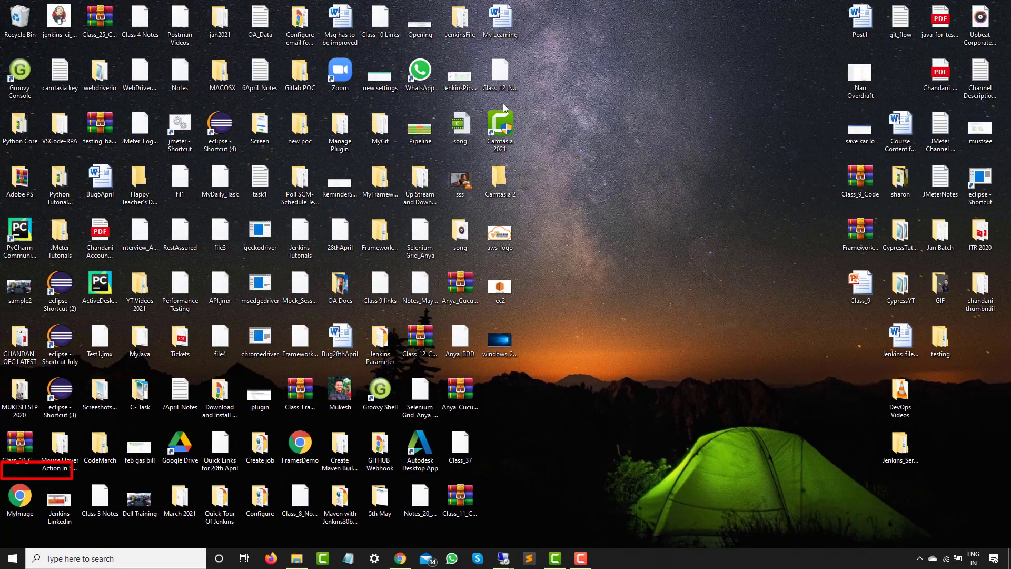
mouse_move(503, 557)
left_click(563, 515)
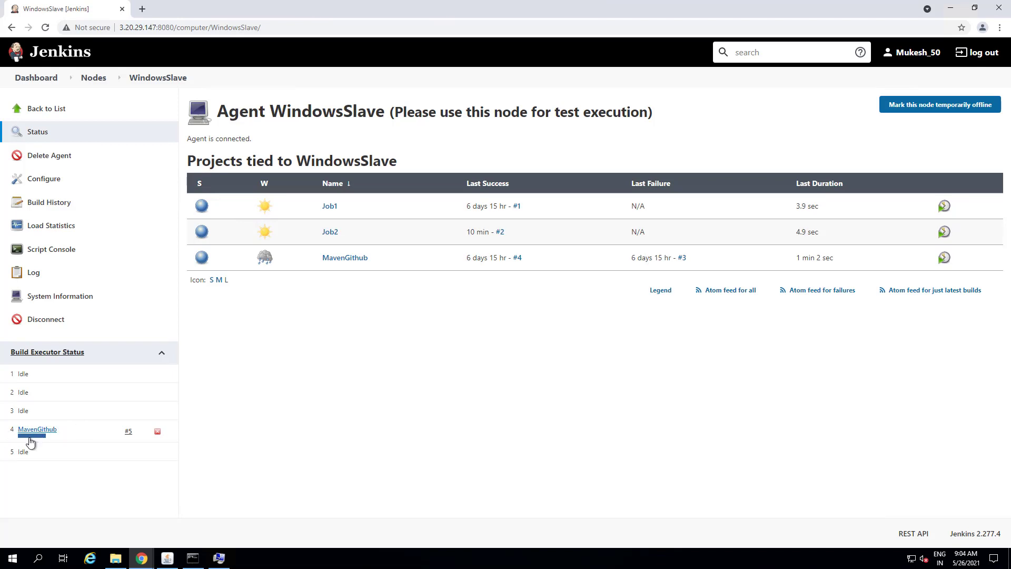
mouse_move(33, 440)
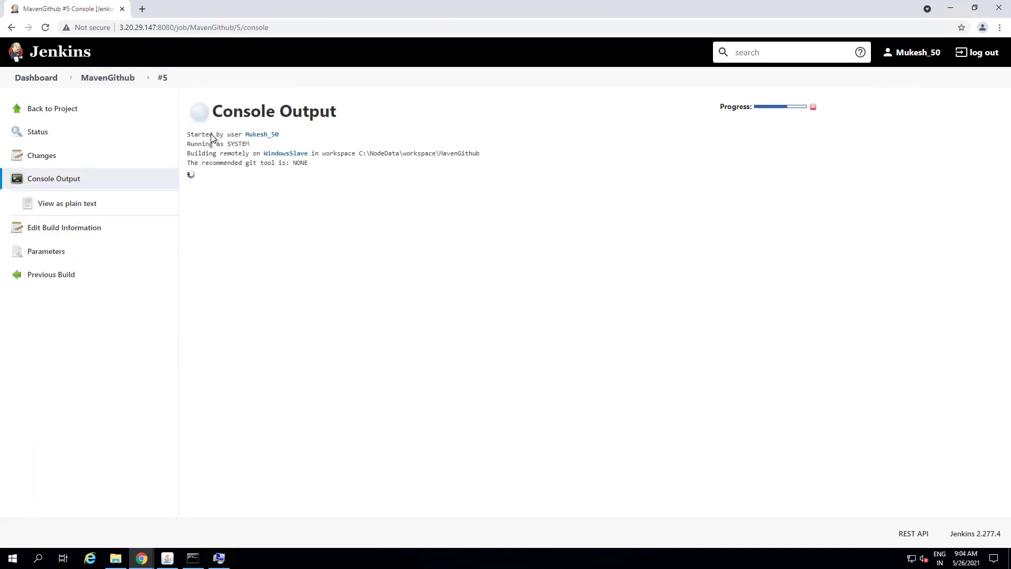
scroll(304, 314, "up", 5)
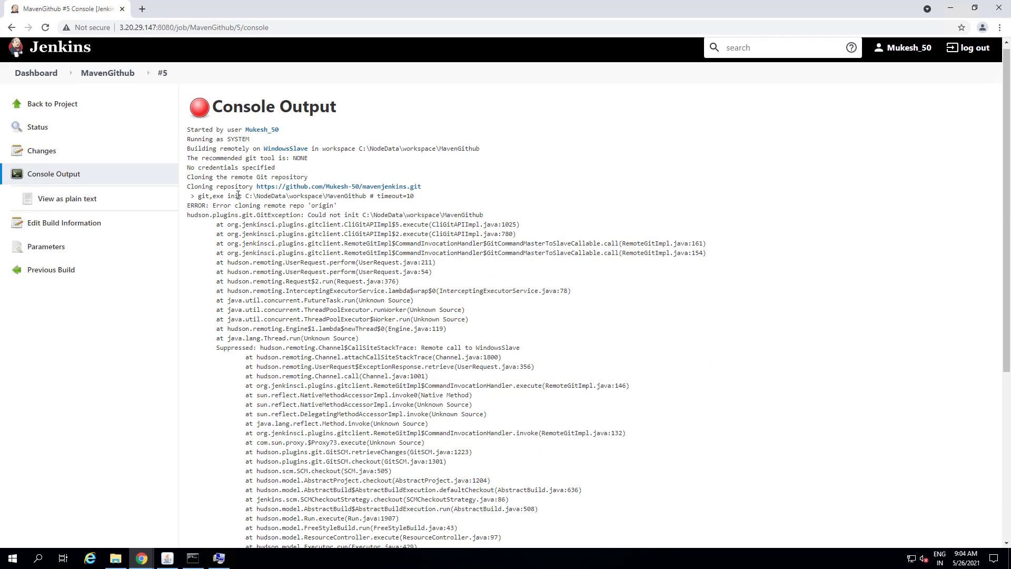
scroll(236, 379, "down", 4)
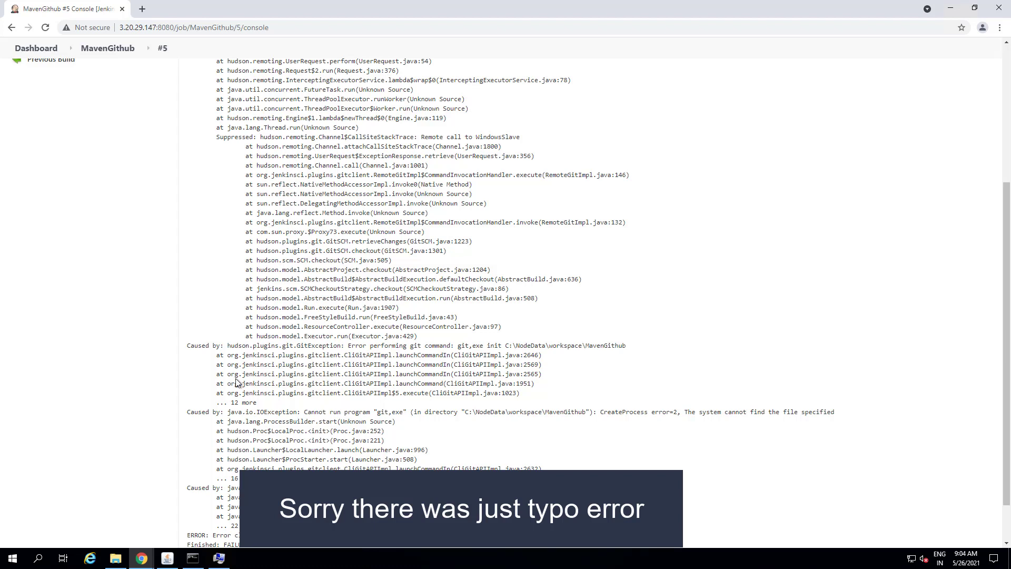
scroll(237, 382, "down", 1)
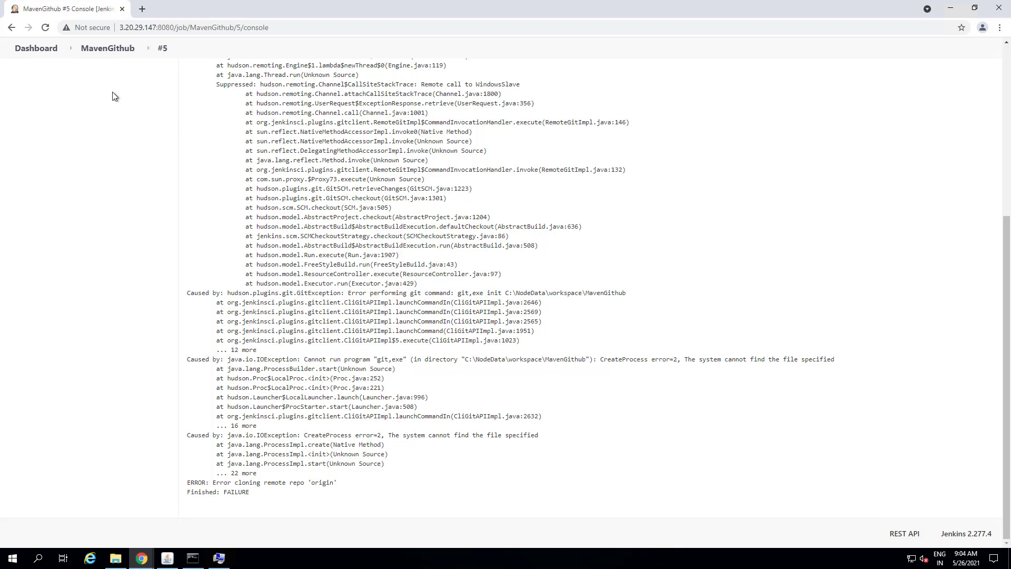
- Reopen WindowsSlave's configuration, correct the Git tool location's home to git.exe, and save the node
left_click(105, 49)
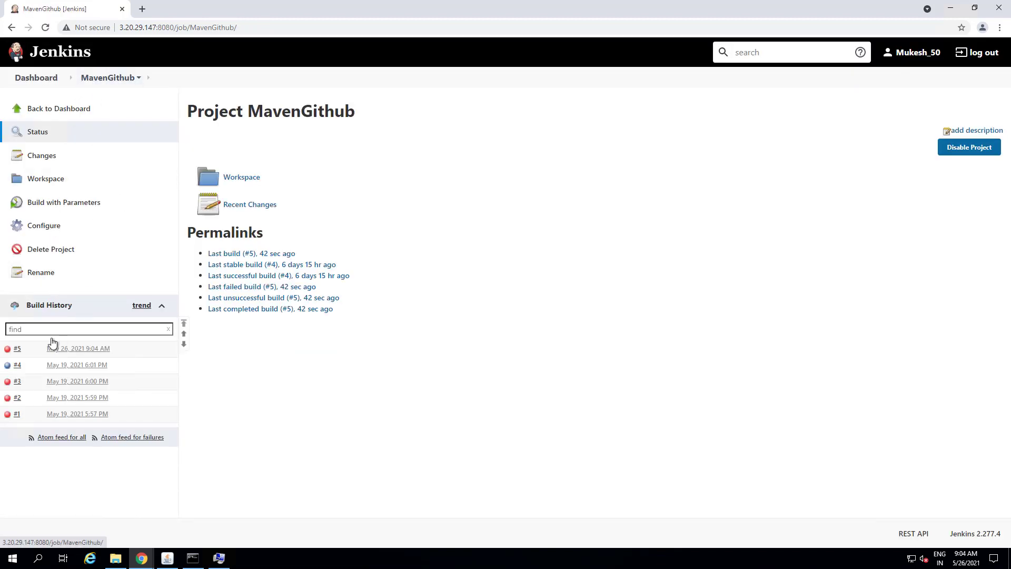
left_click(36, 78)
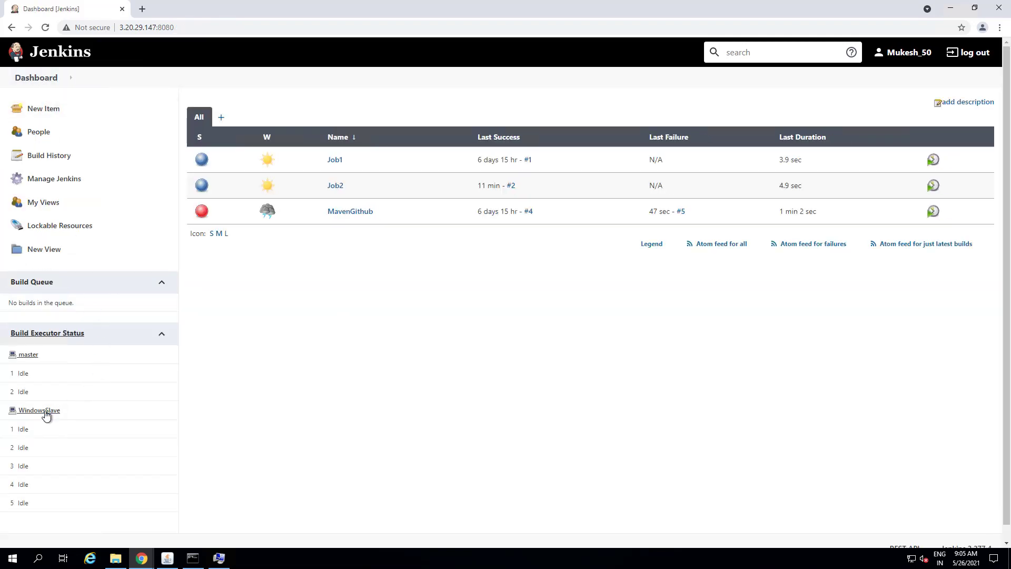
left_click(44, 411)
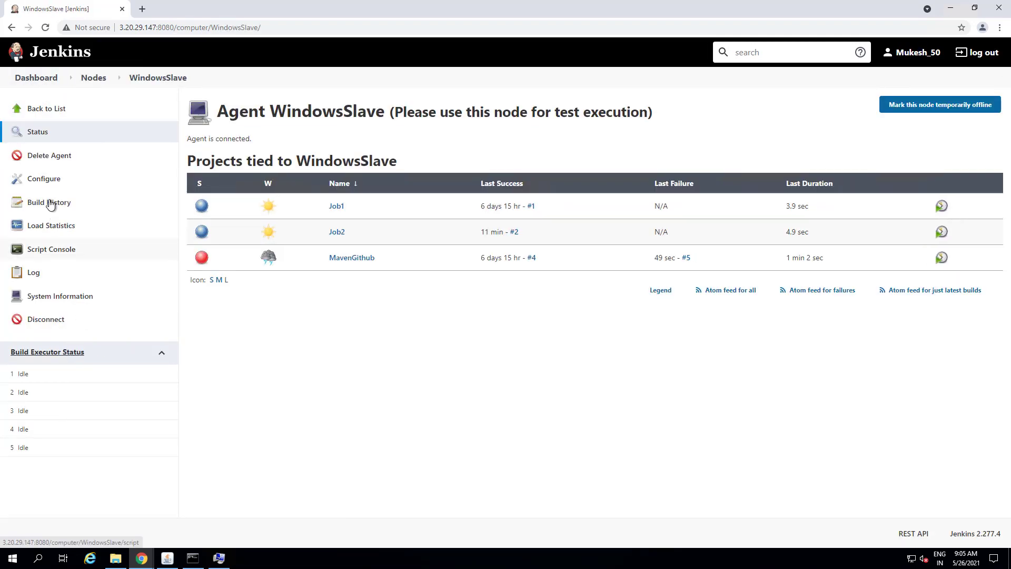
left_click(50, 180)
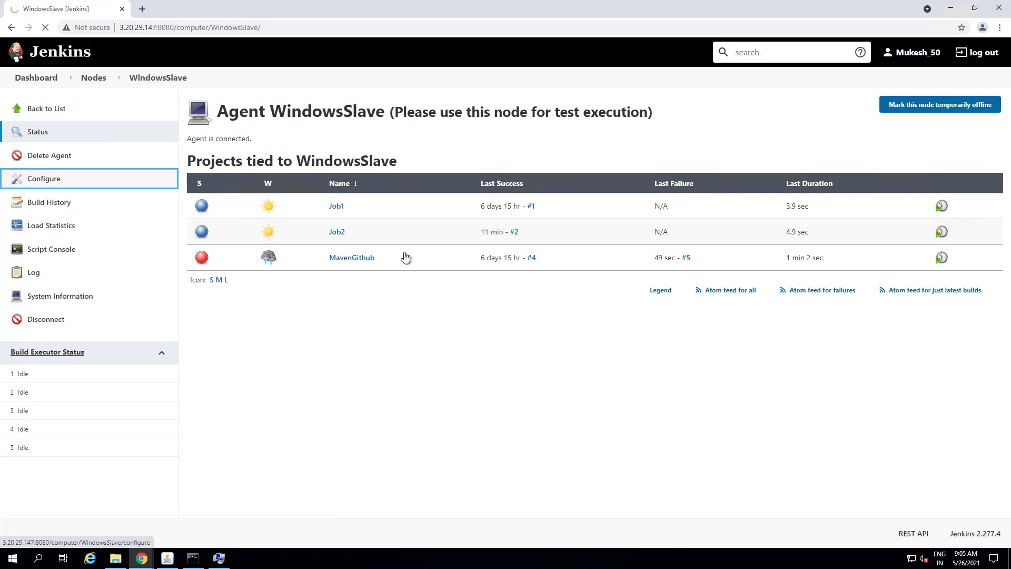
scroll(320, 416, "down", 4)
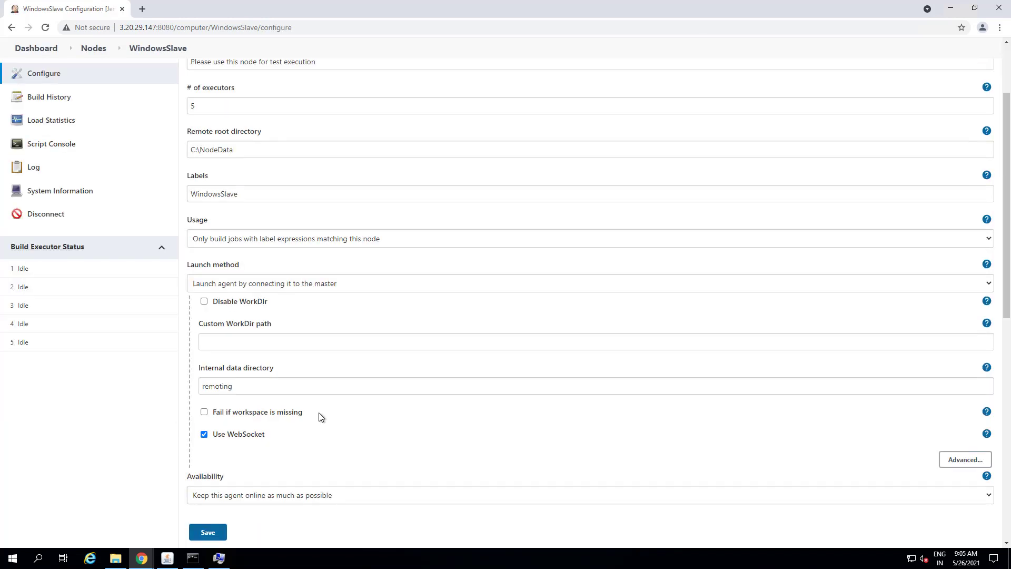
scroll(321, 416, "down", 7)
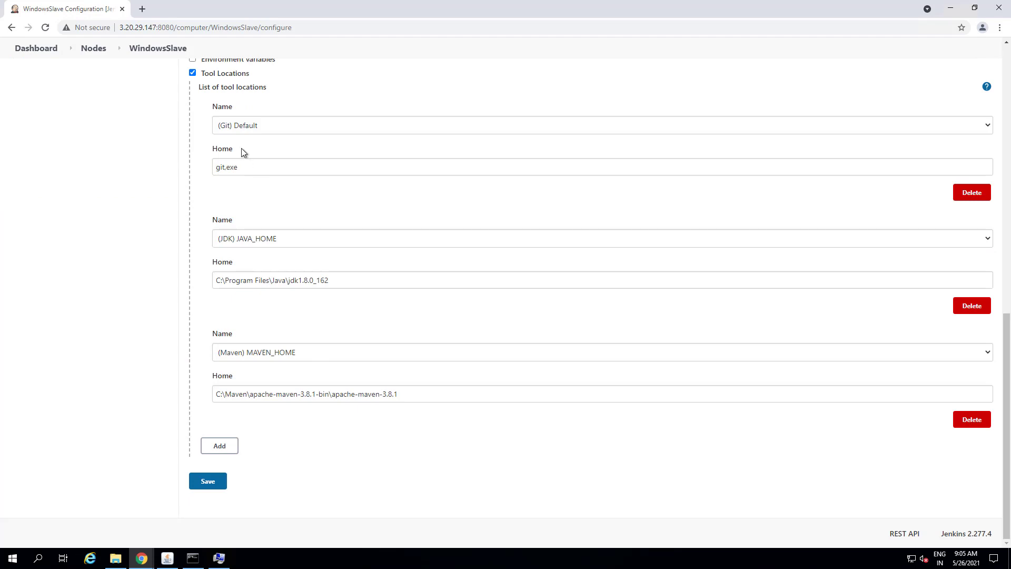
left_click(230, 168)
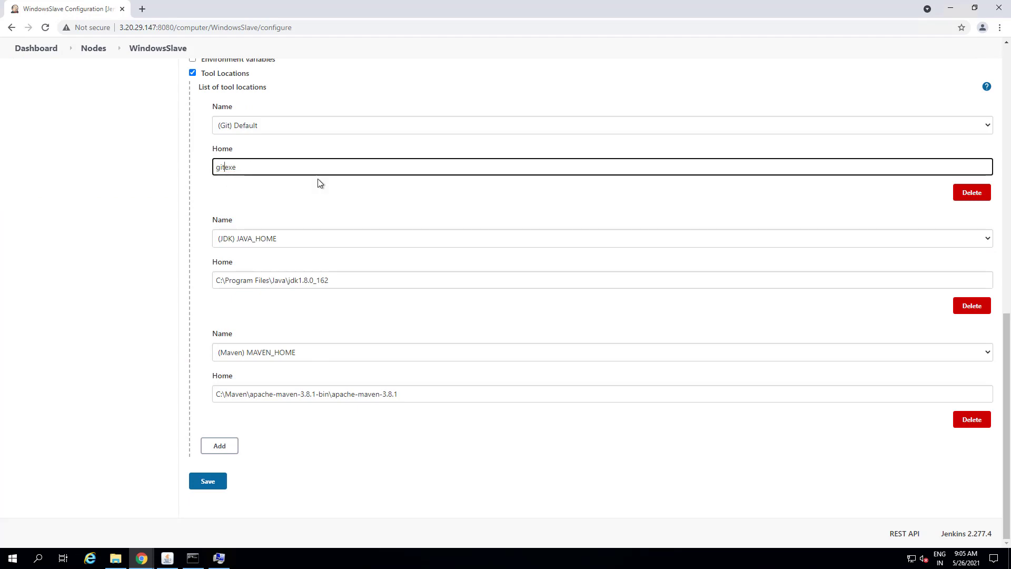
left_click(169, 196)
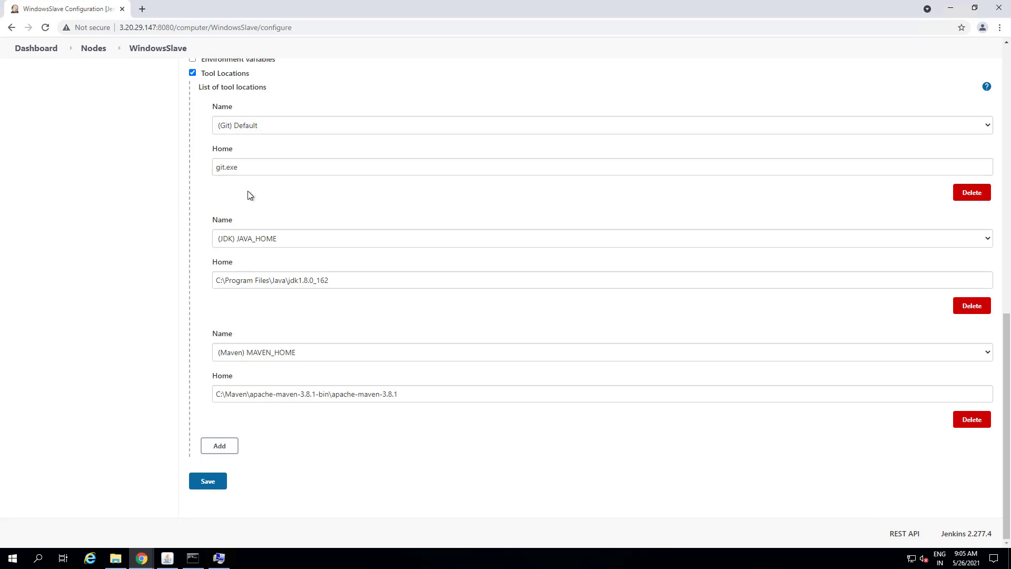
left_click(209, 481)
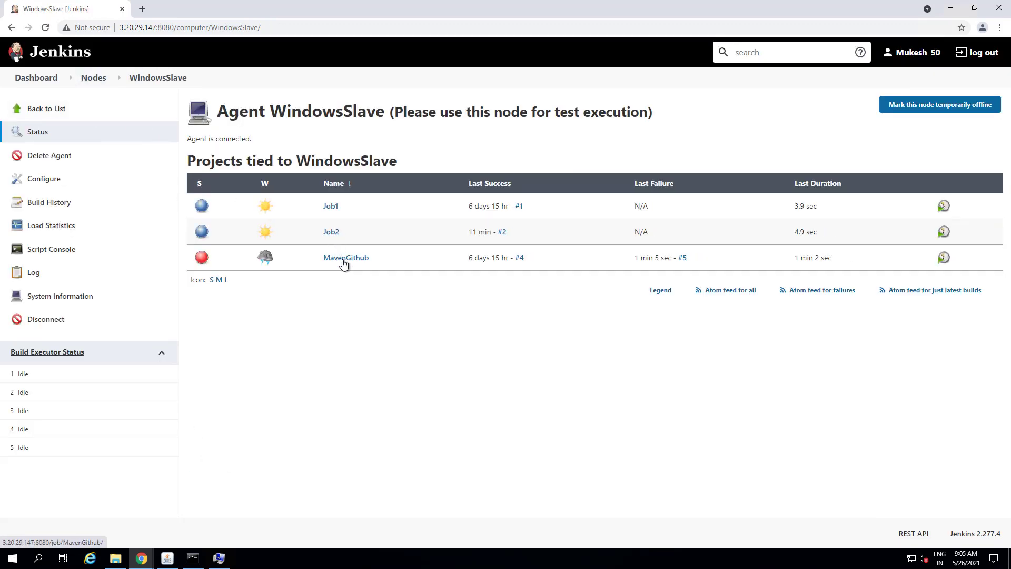
- Open the MavenGithub job from WindowsSlave's project list and build it with Browser set to Chrome
left_click(343, 259)
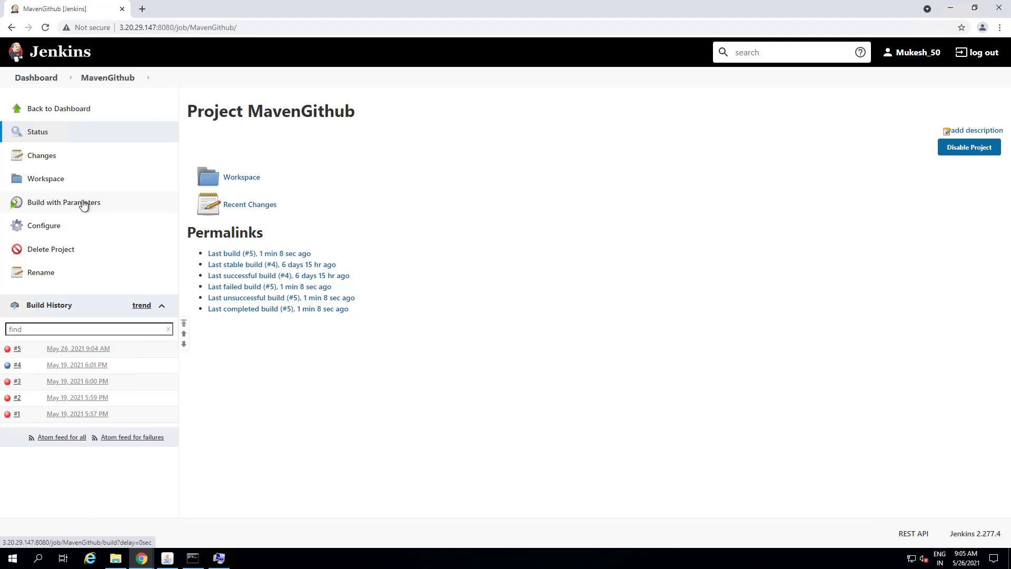
left_click(115, 23)
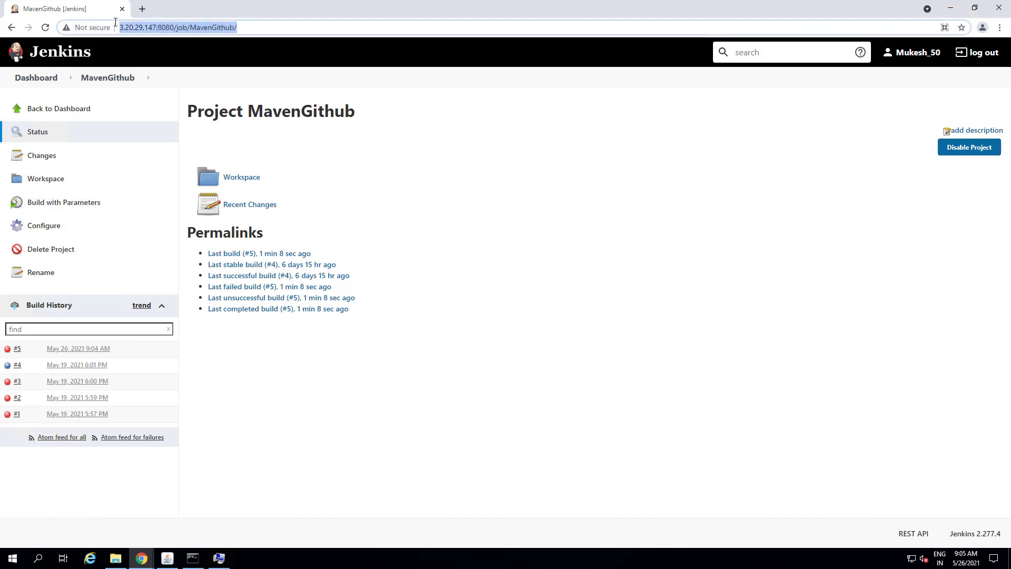
left_click(44, 204)
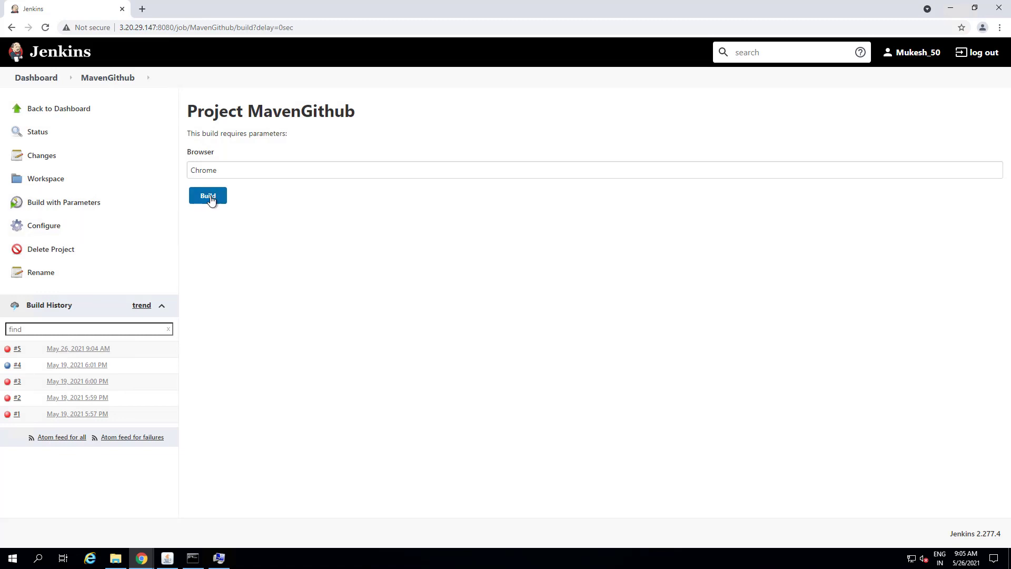
left_click(210, 197)
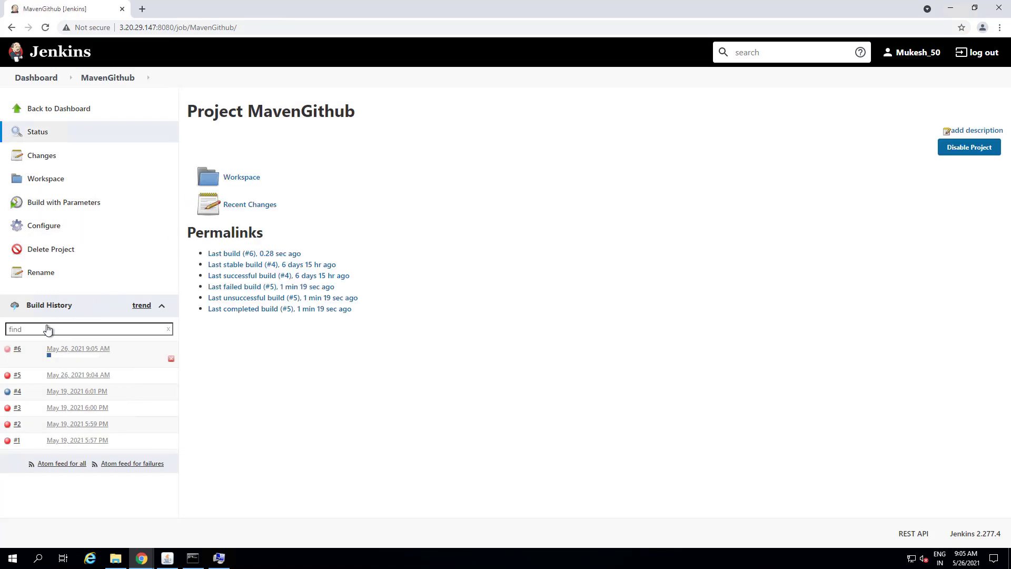
- Open the console output of the running MavenGithub build #6 and examine the Maven command it executes
left_click(8, 350)
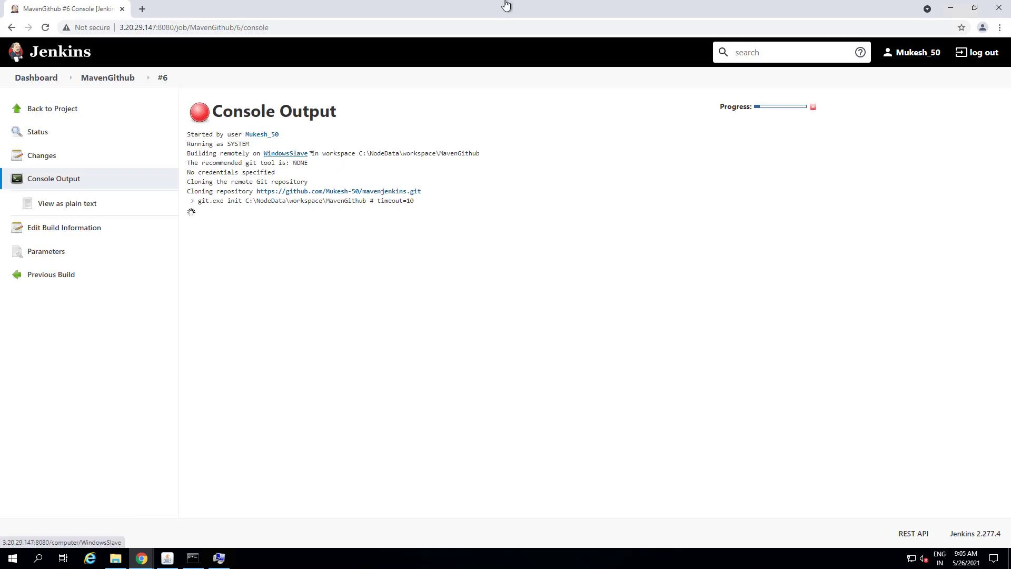
mouse_move(504, 7)
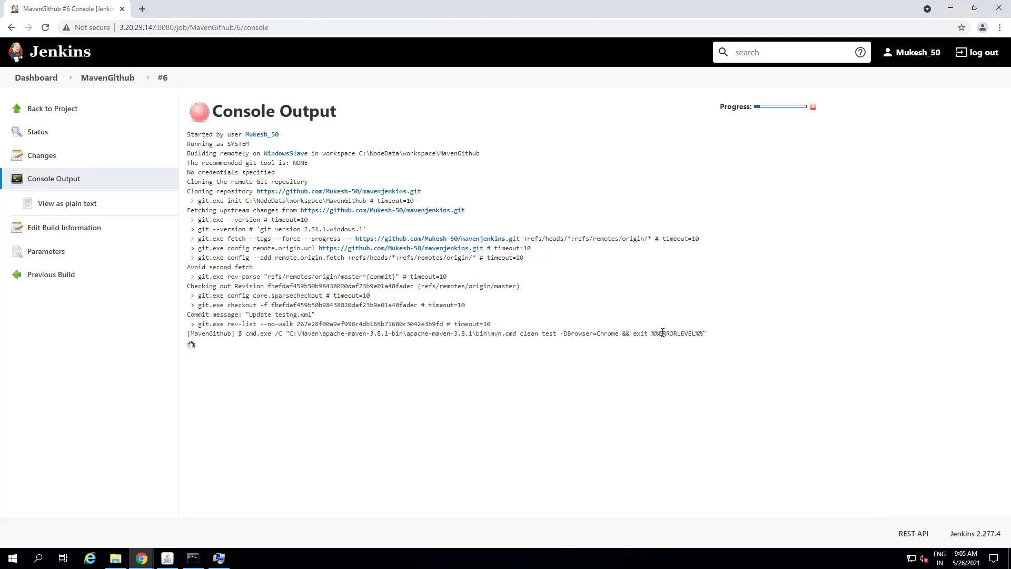
left_click_drag(703, 332, 494, 333)
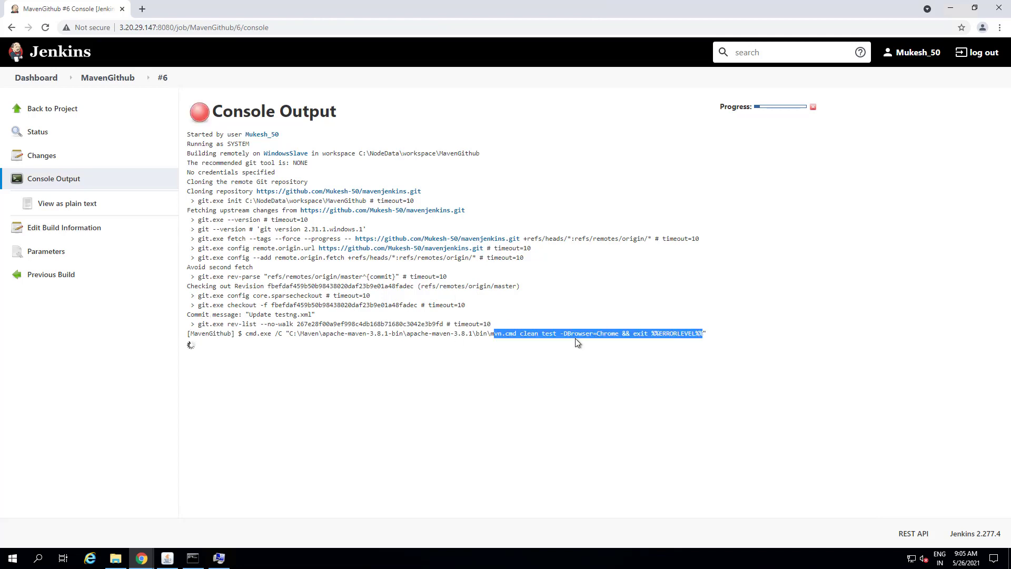
left_click(536, 356)
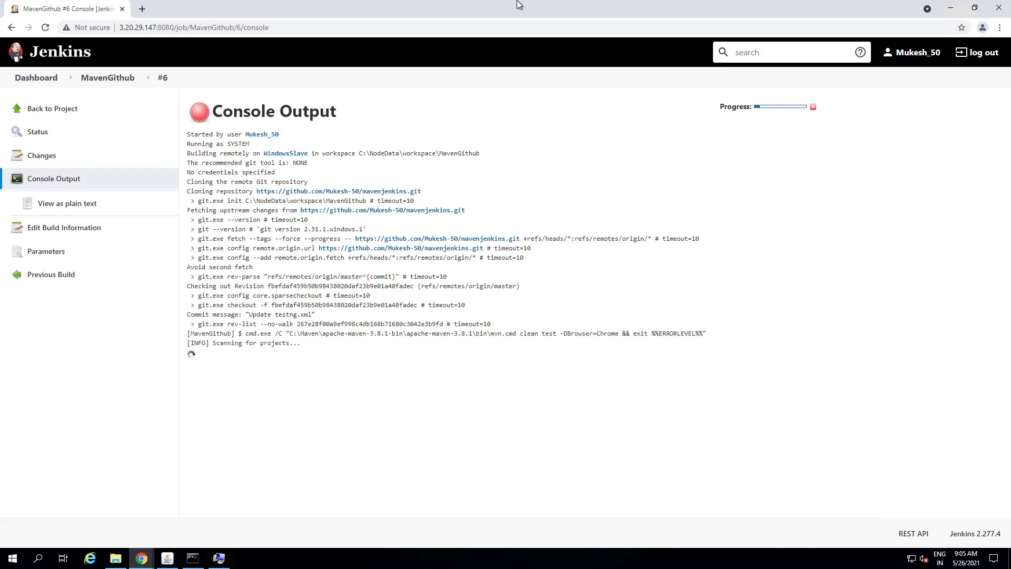
- Restore the agent and Jenkins master remote desktop windows and place them side by side to watch the build
double_click(523, 4)
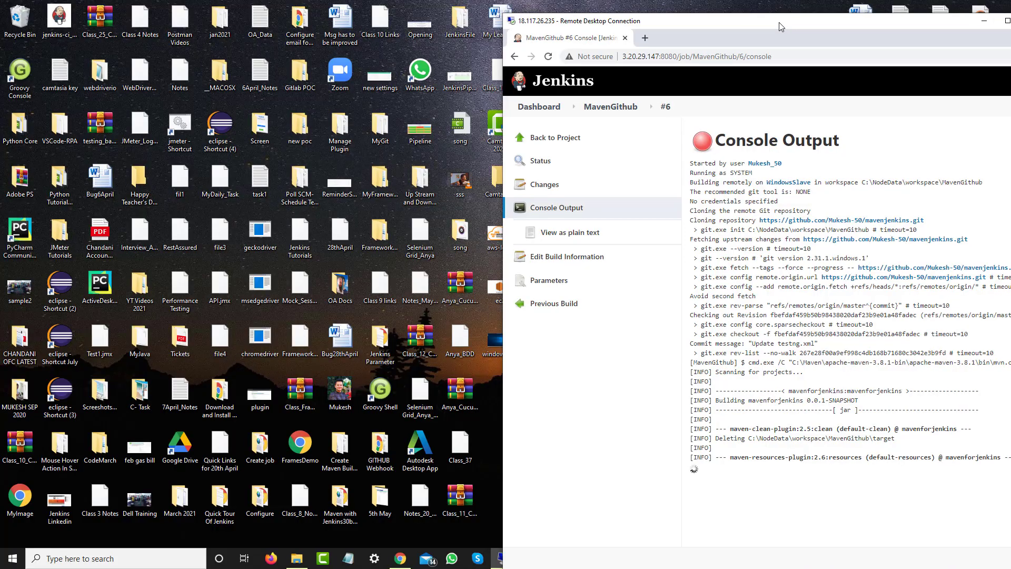
left_click(497, 558)
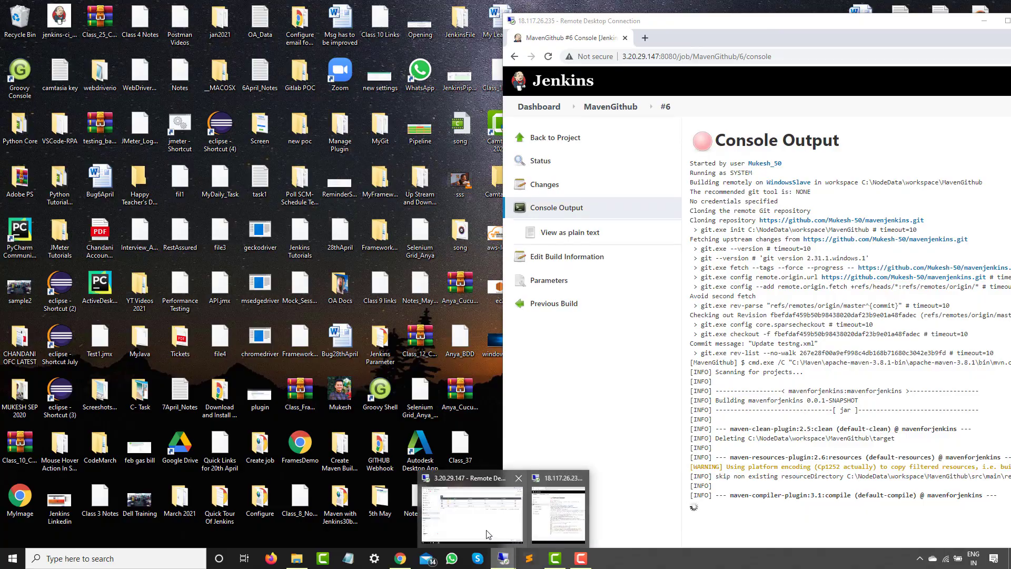
left_click(492, 523)
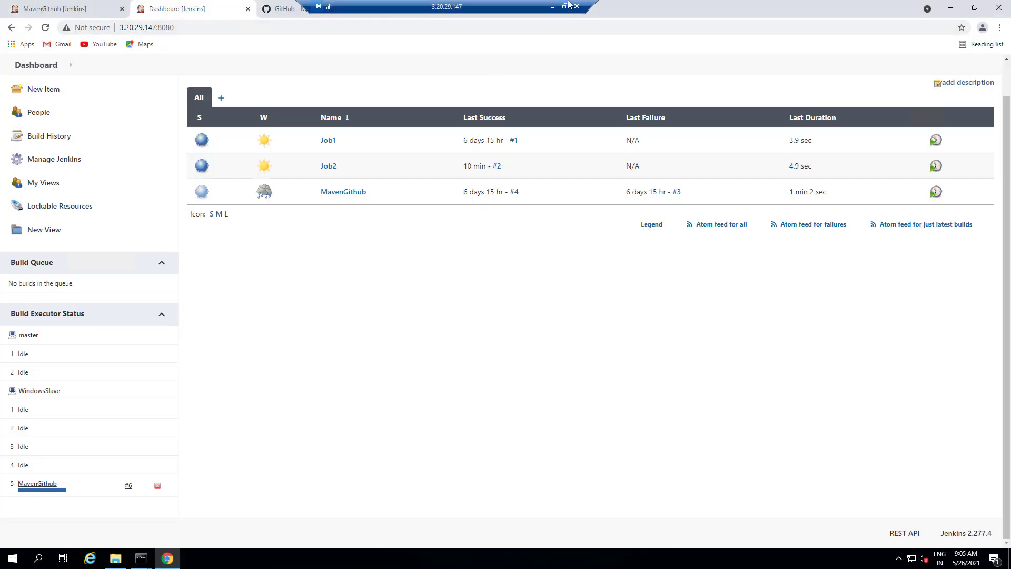
double_click(540, 8)
left_click_drag(349, 26, 293, 20)
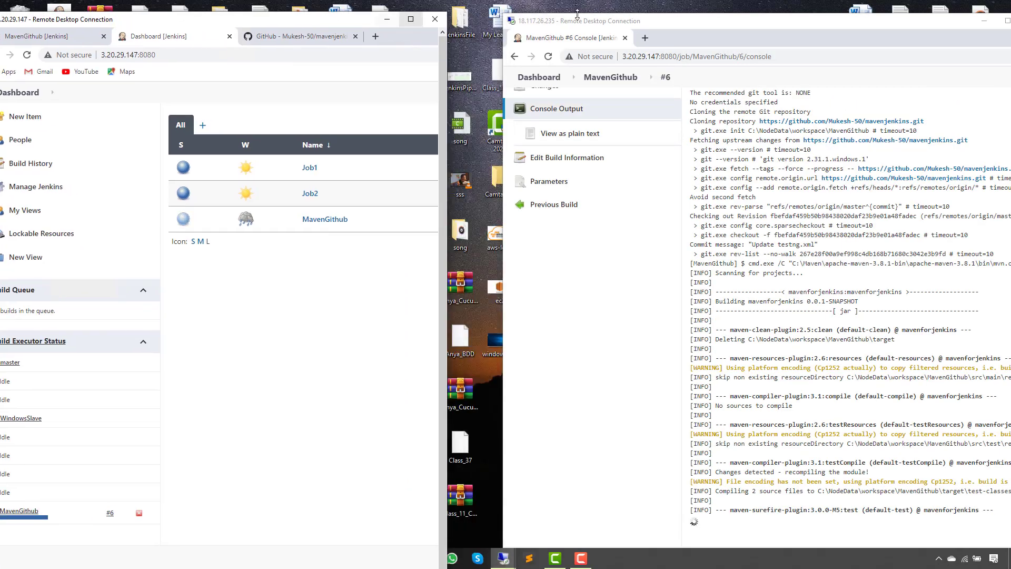
left_click_drag(719, 25, 662, 17)
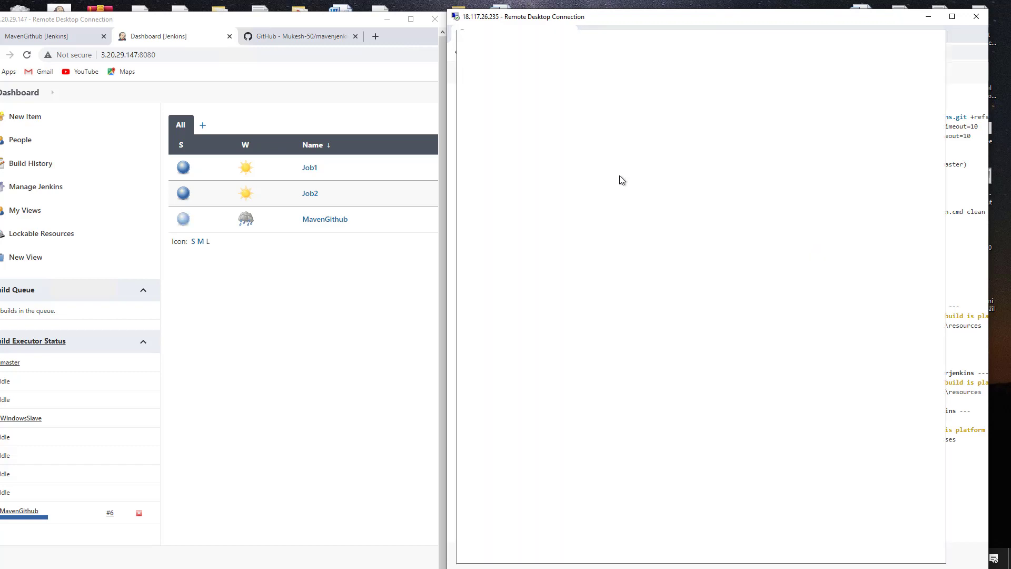
- Maximize the agent's remote desktop, reopen MavenGithub build #6's console output, and examine the workspace path it was built in
double_click(674, 22)
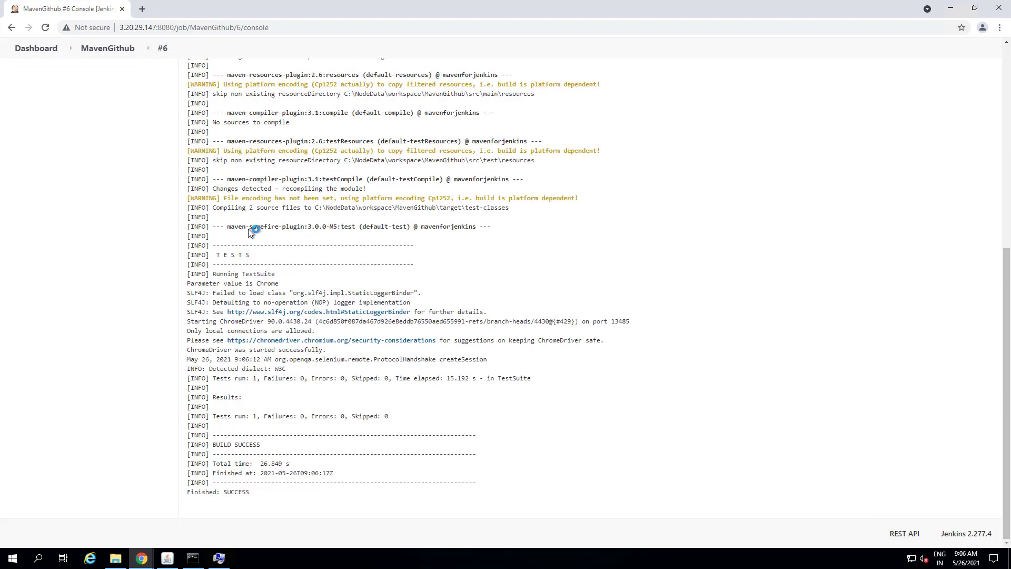
left_click(112, 48)
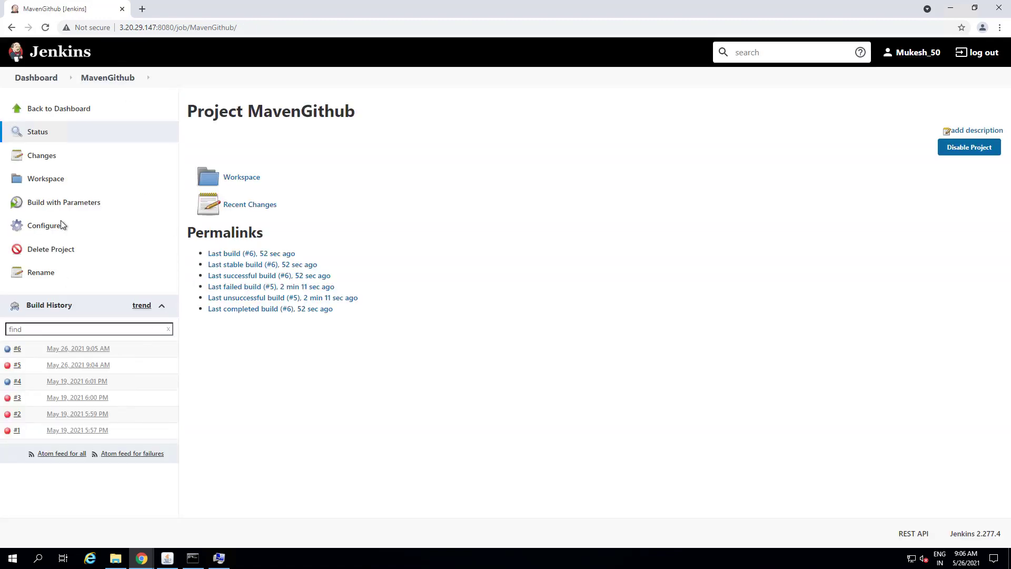
left_click(9, 349)
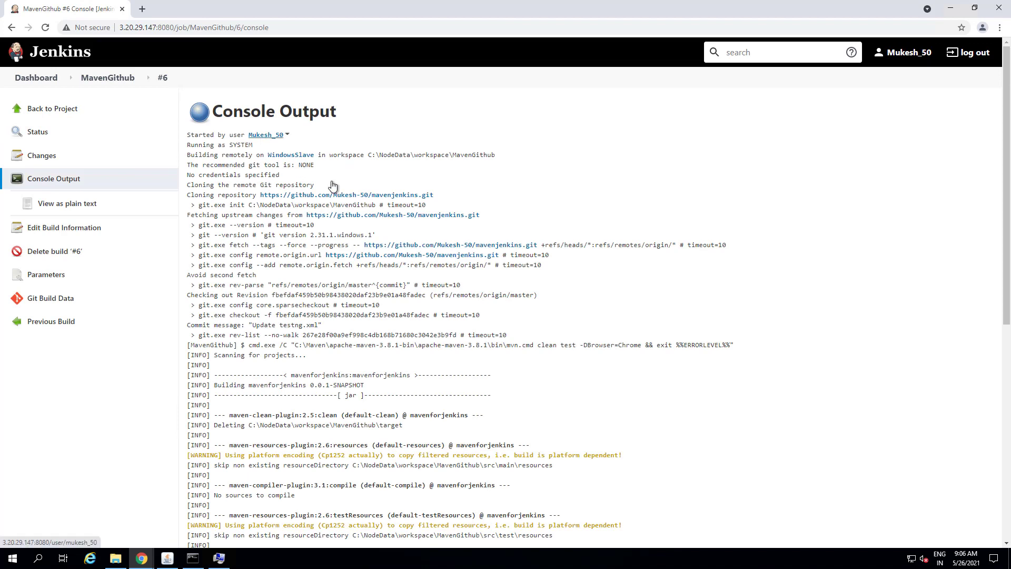
left_click_drag(369, 156, 427, 158)
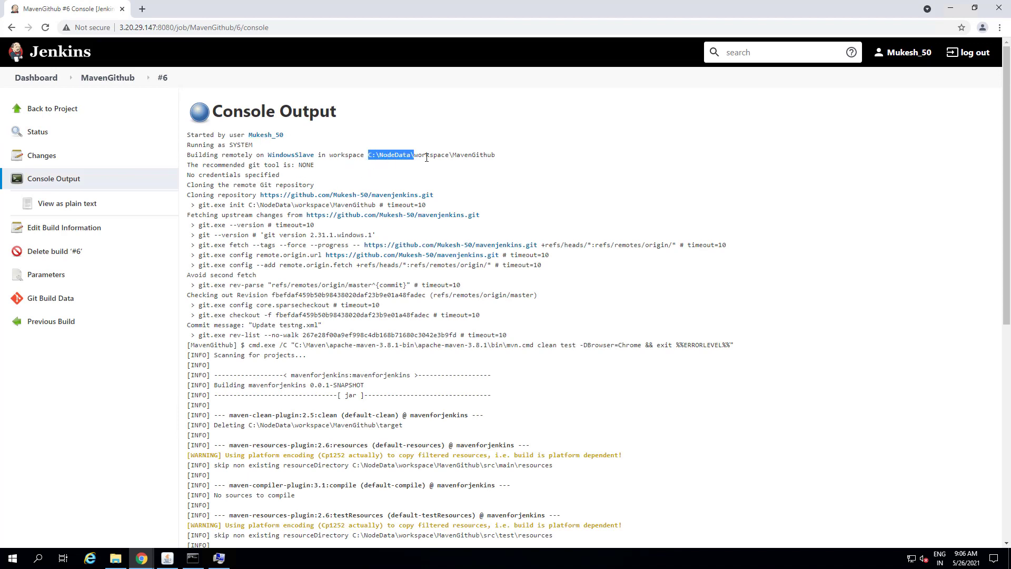
left_click(392, 157)
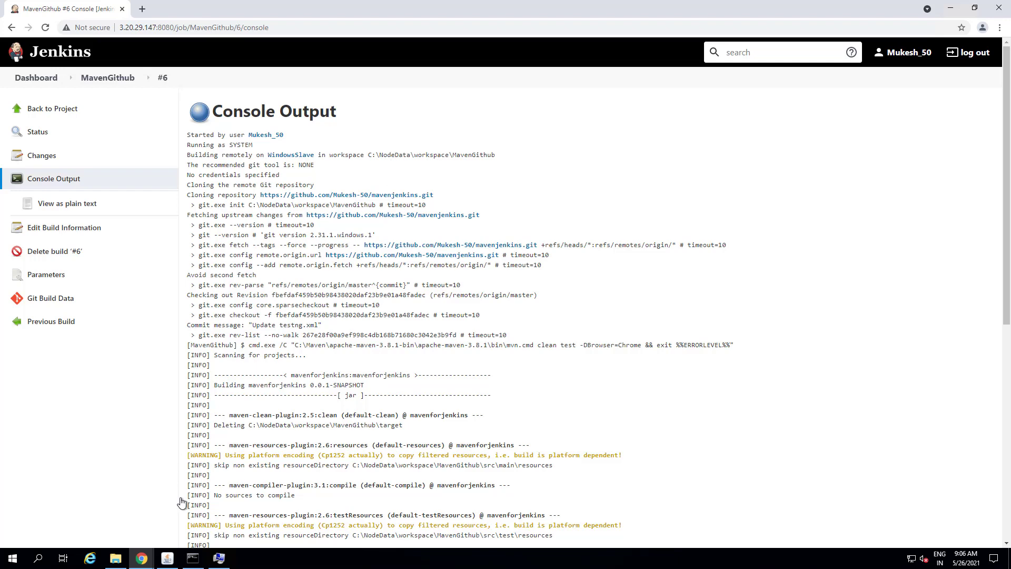
- Switch to File Explorer and open the C:\NodeData\workspace folder on the agent machine
left_click(117, 558)
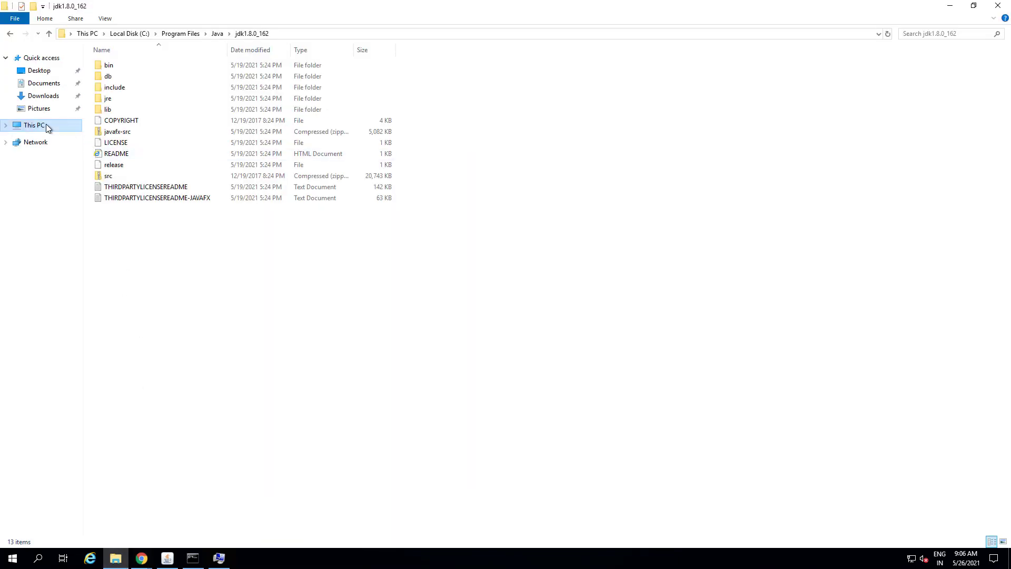
left_click(46, 124)
left_click(181, 152)
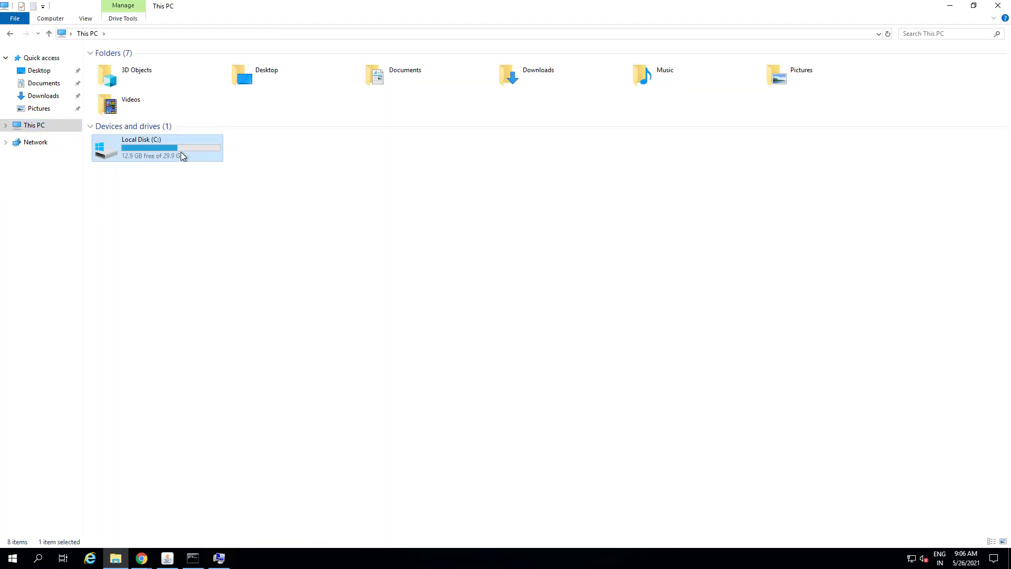
double_click(181, 152)
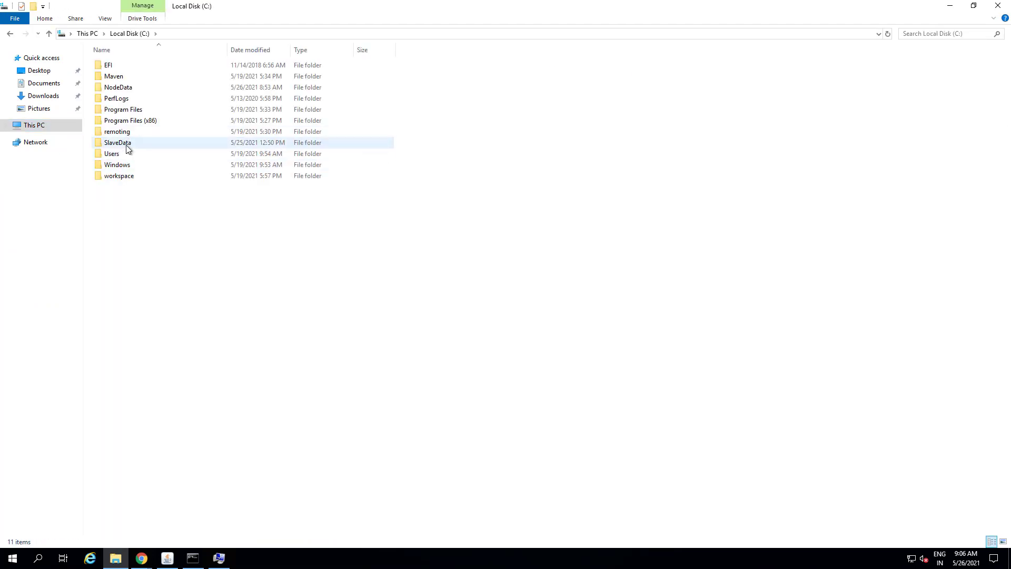
double_click(119, 88)
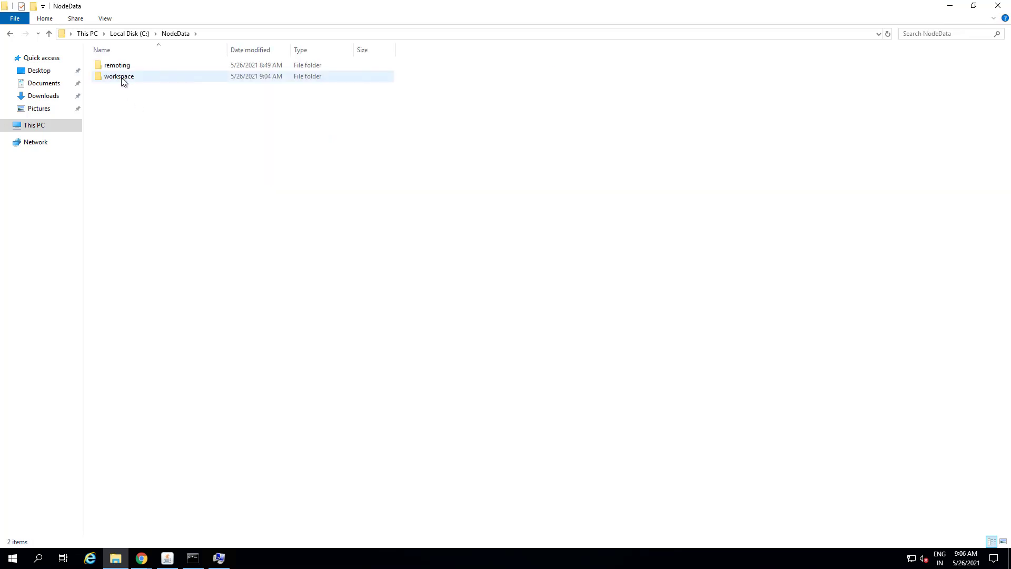
double_click(121, 79)
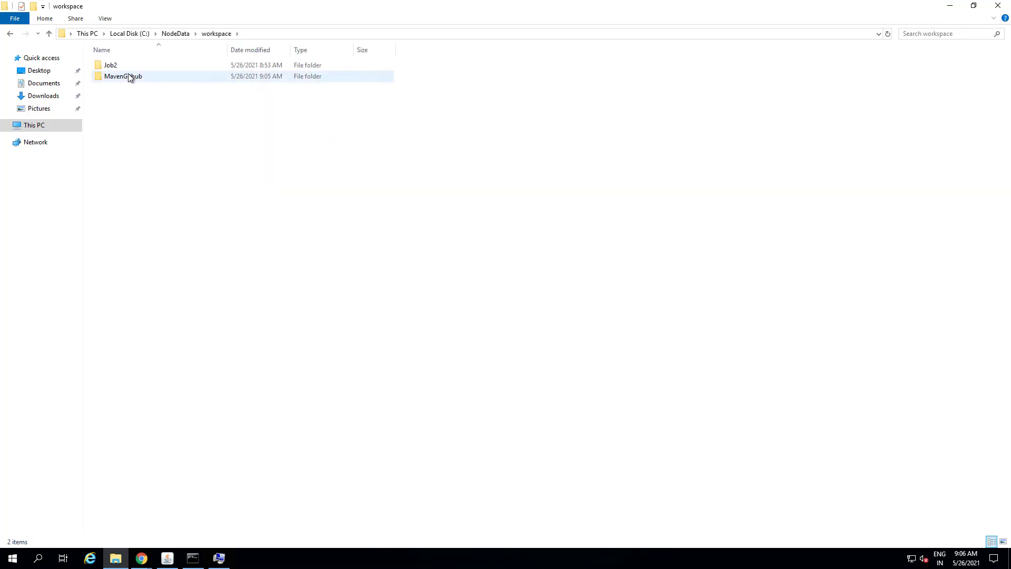
- Open the MavenGithub folder in the node's workspace and examine the project files checked out there
left_click_drag(406, 121, 164, 100)
left_click(131, 88)
left_click(131, 79)
left_click(131, 105)
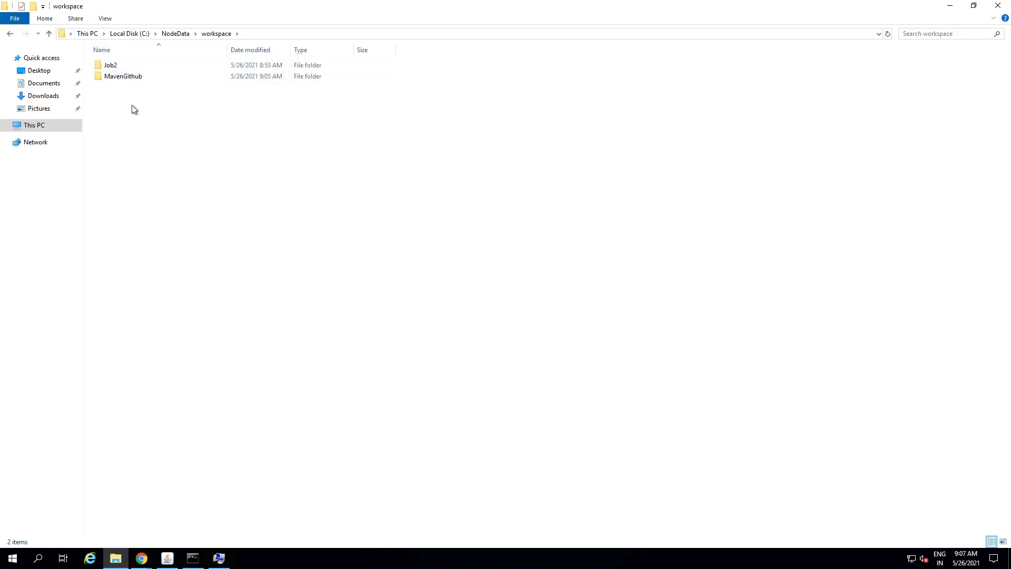
left_click(122, 77)
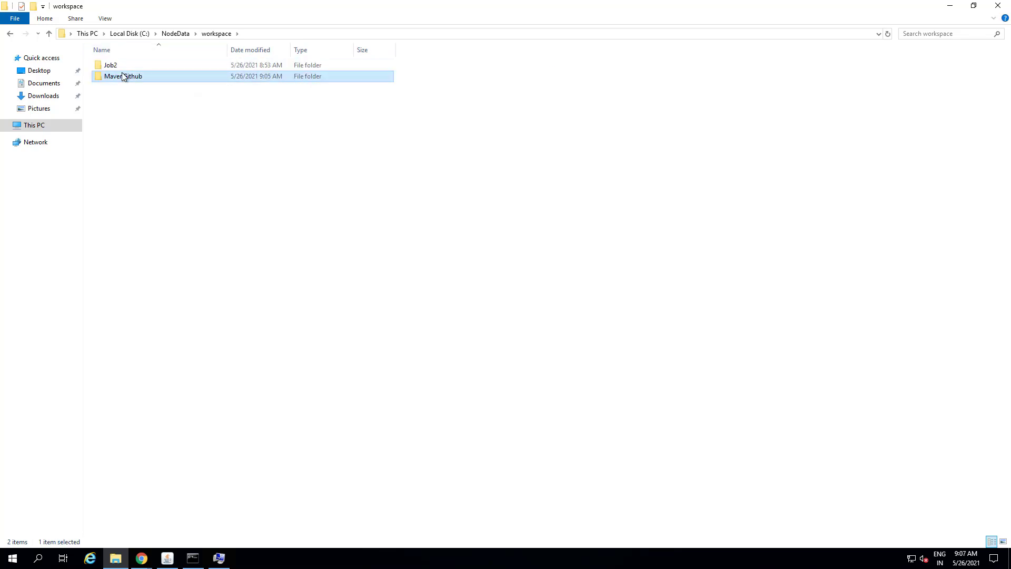
double_click(123, 76)
left_click_drag(449, 205, 141, 64)
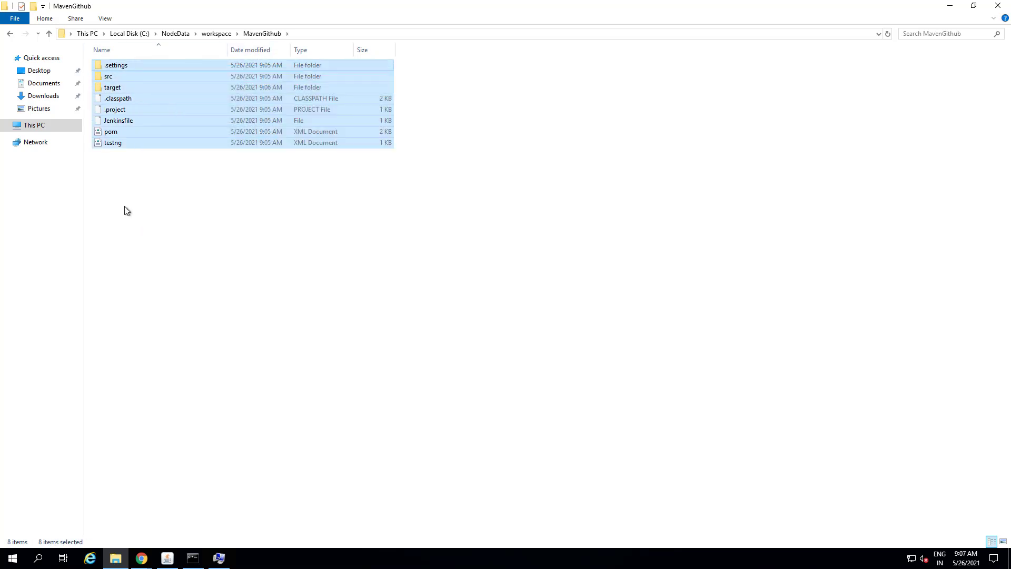
left_click(125, 210)
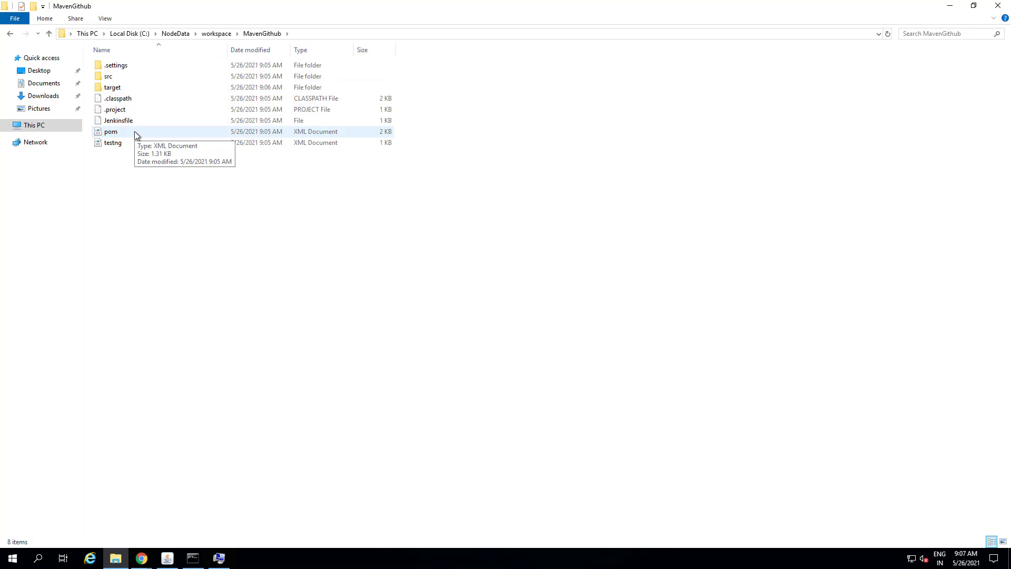
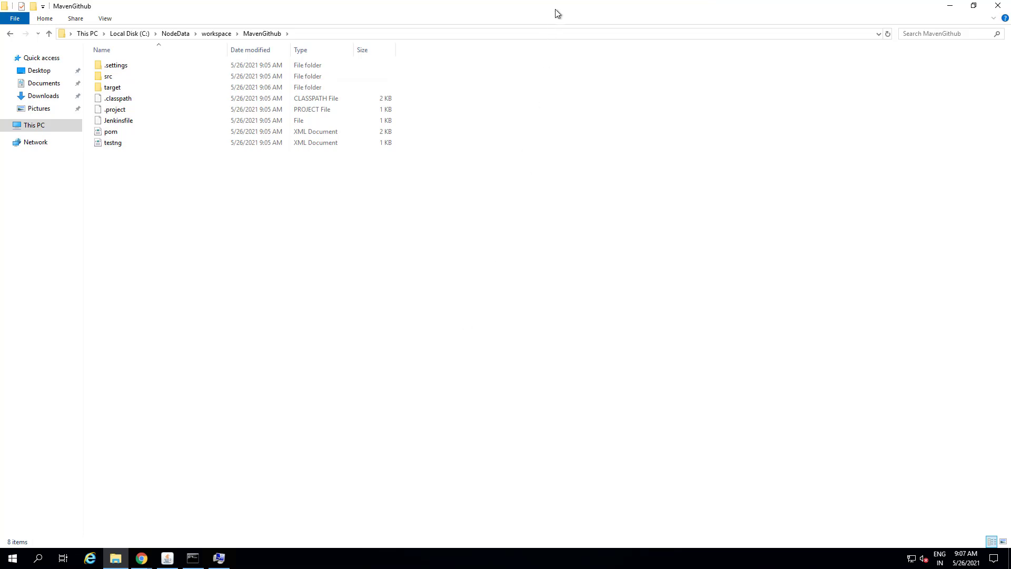
- Switch to the local Sublime Text window and write the heading "Jenkins - Master" in the empty untitled note
mouse_move(599, 5)
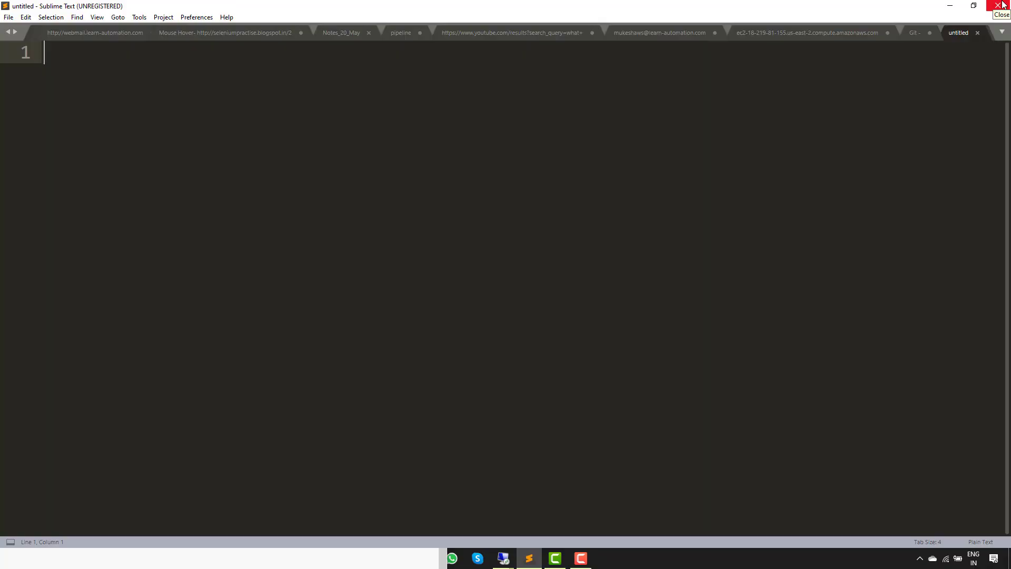
type("Jenkins - Maste")
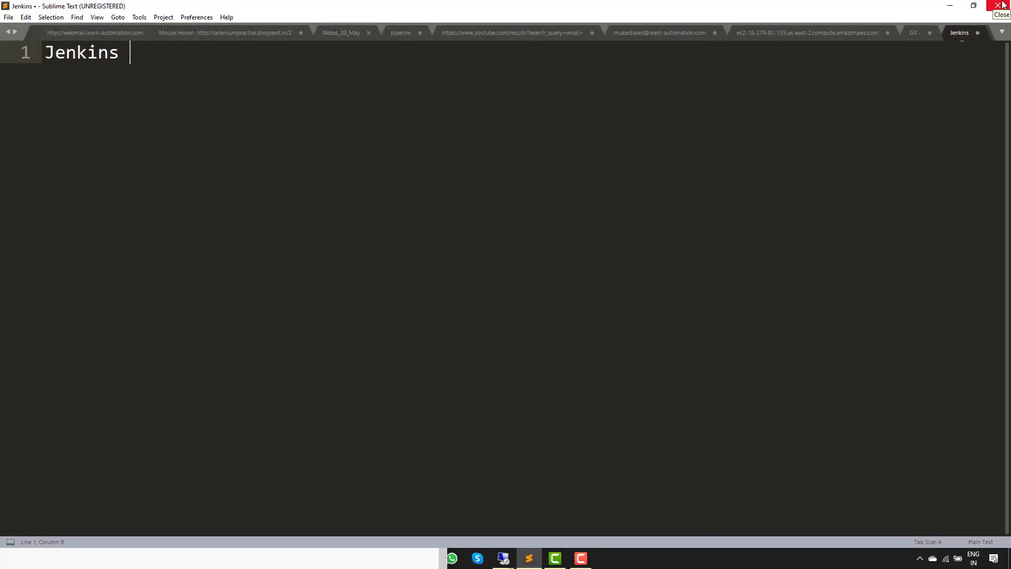
type("r")
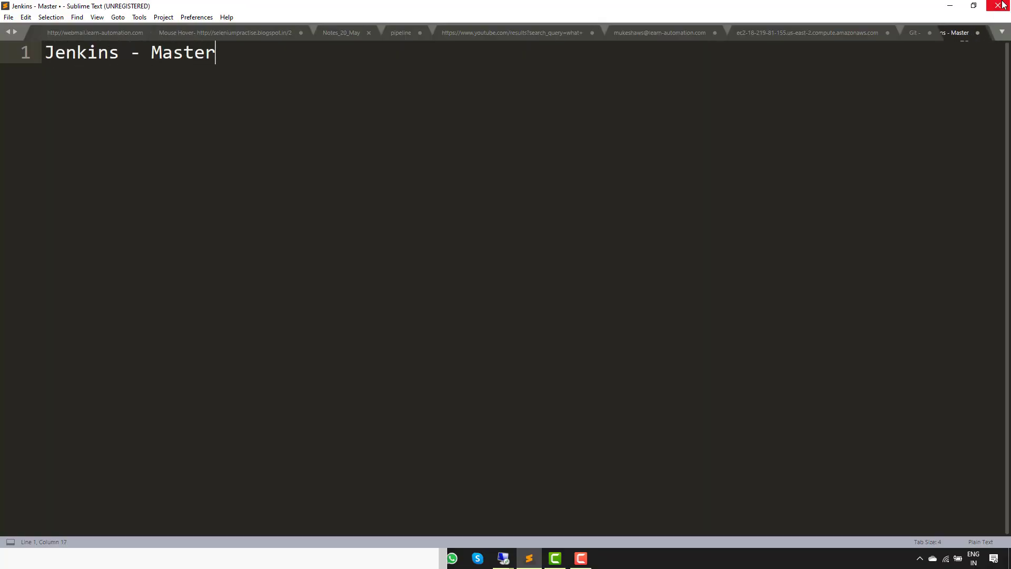
key("Return")
key("Return")
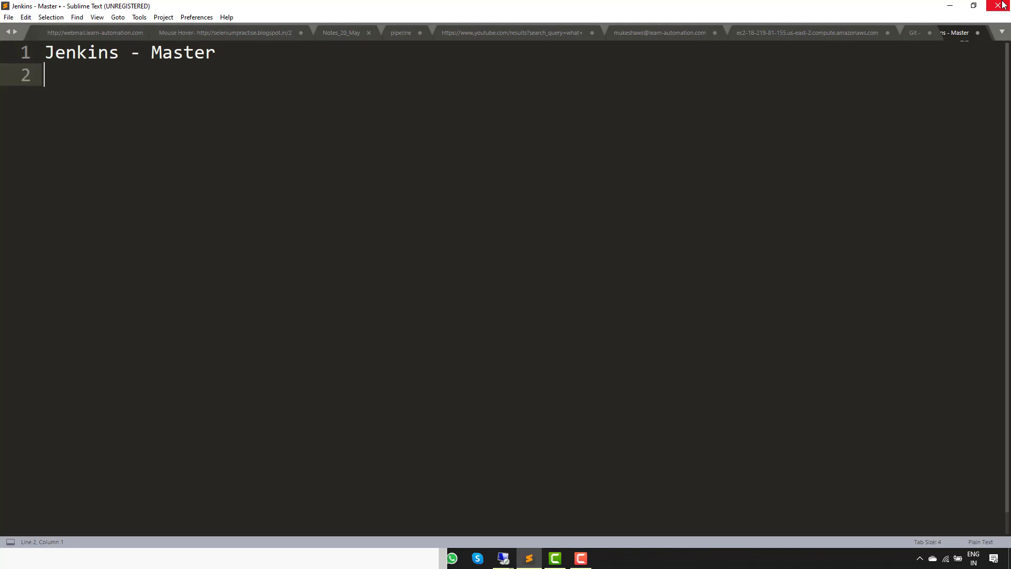
- Add "Slave 1" and "Slave 2" as two indented lines directly beneath the "Jenkins - Master" heading
key("Tab")
key("Tab")
type("S")
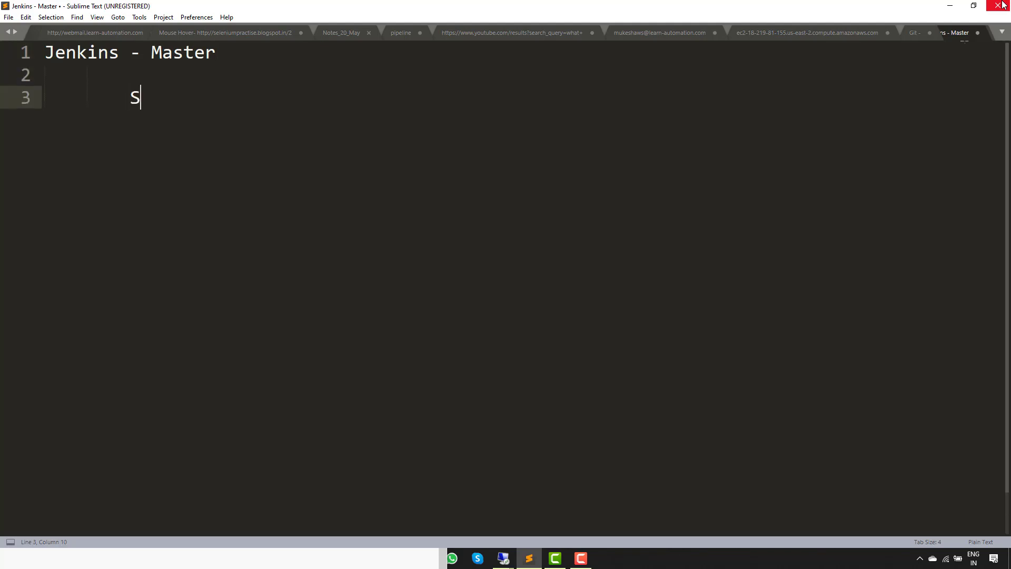
type("lave 1")
key("Up")
key("BackSpace")
key("Down")
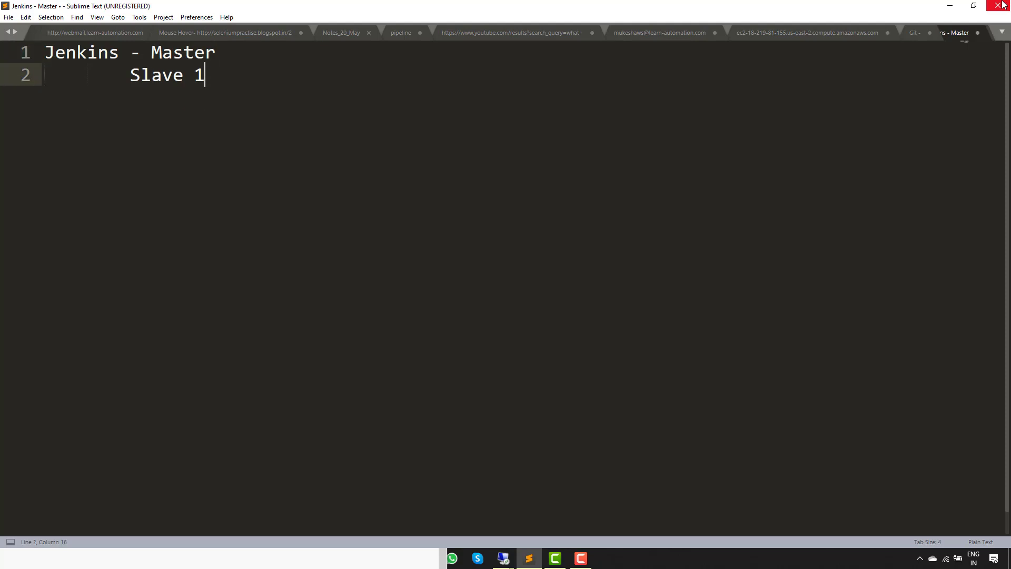
key("Return")
type("Sa")
key("BackSpace")
type("lave 2")
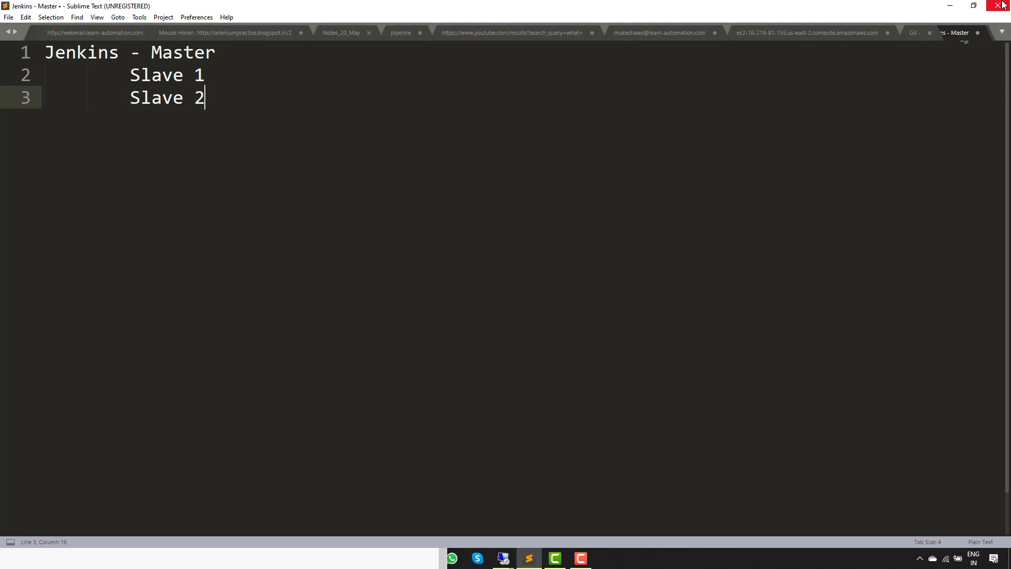
- Add "Slave 3" as a third indented line beneath "Slave 2" and start a new line after it
key("Return")
type("Slave ")
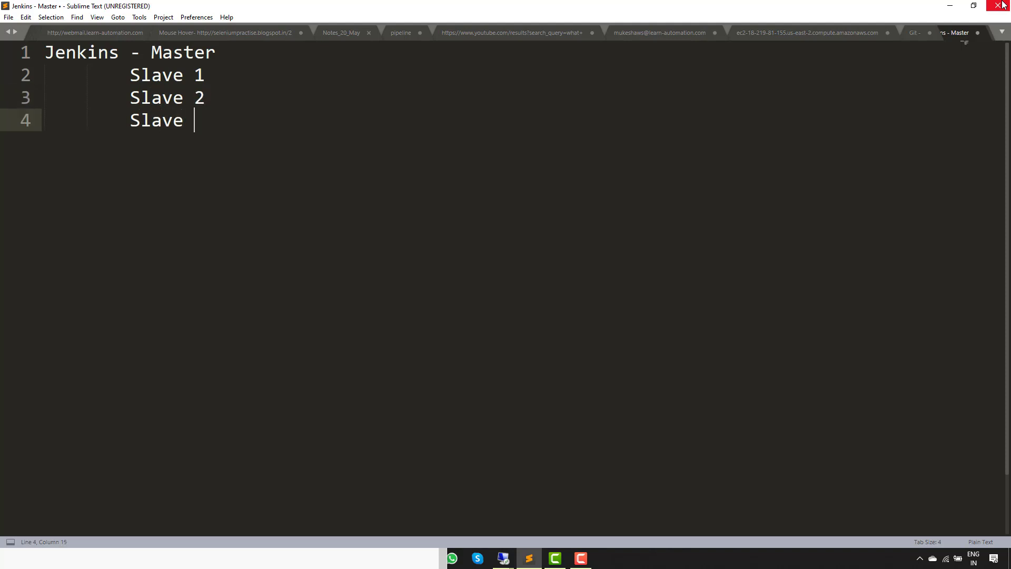
type("3")
key("Return")
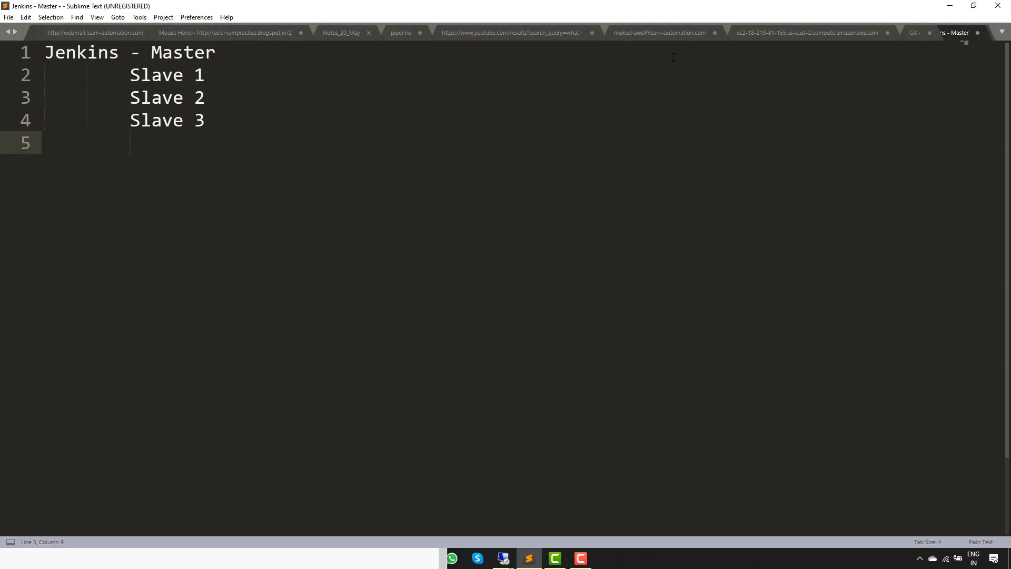
- Insert two blank lines directly beneath "Slave 1" and indent the first one two levels deeper than the slave names
left_click(237, 70)
key("Return")
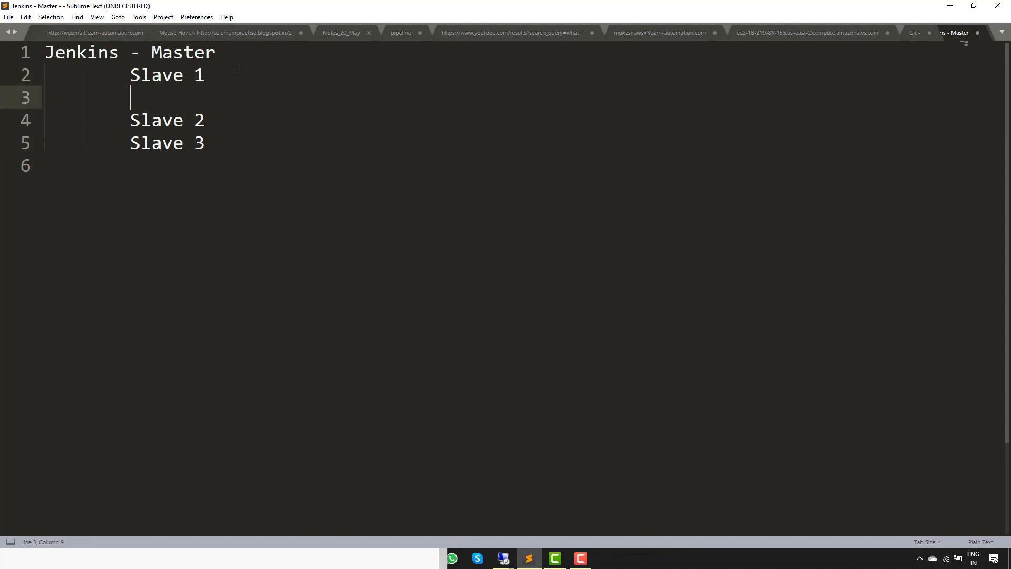
key("Tab")
key("Return")
key("Up")
key("Tab")
key("Tab")
key("Tab")
key("Tab")
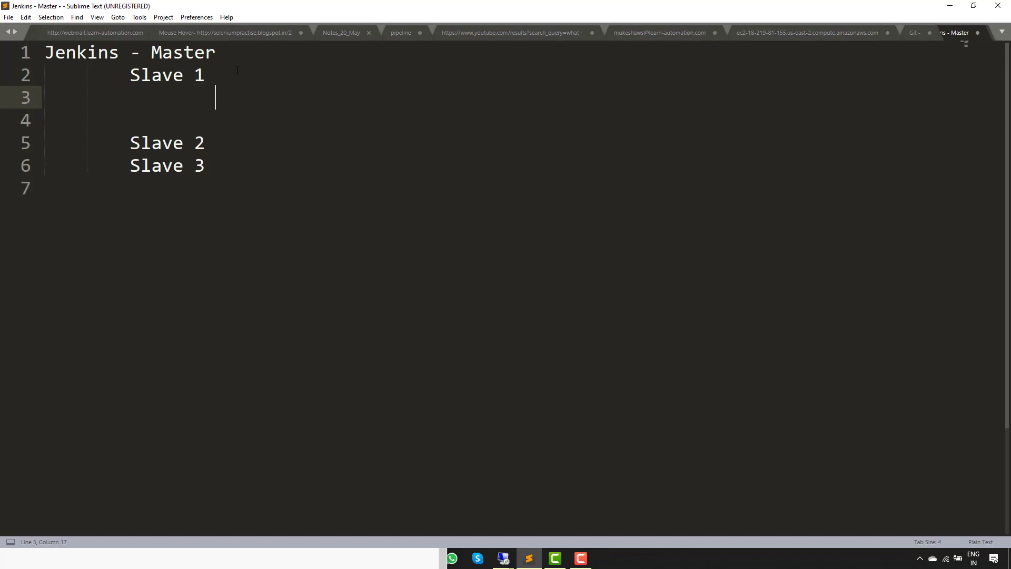
- List "Java", "Maven" and "Git" on separate lines under "Slave 1" at the deeper indent
type("Ja")
type("va")
key("BackSpace")
key("BackSpace")
type("ava")
key("Return")
type("a")
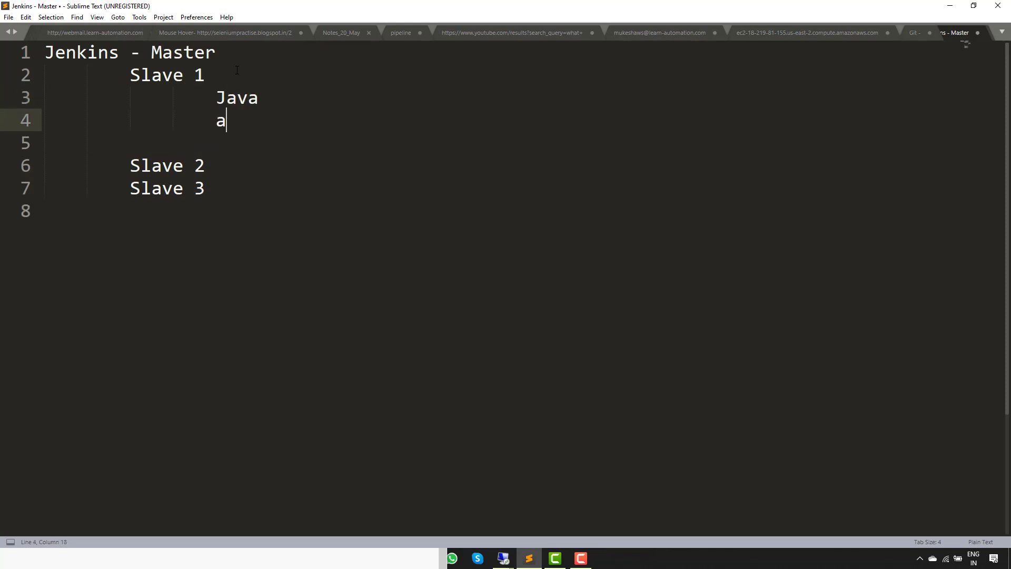
key("BackSpace")
type("Maven")
key("Return")
type("Git")
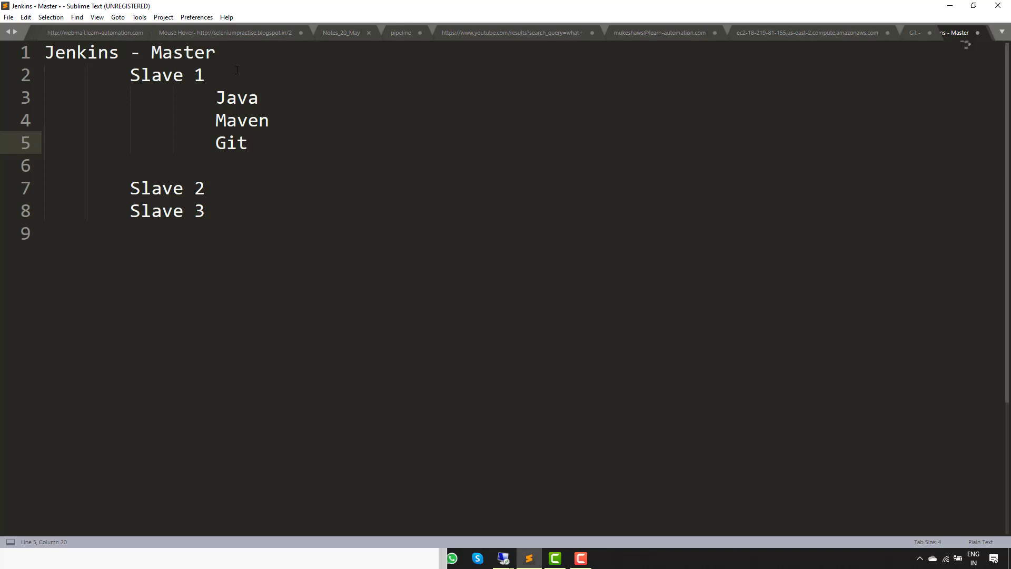
- Insert three blank lines between "Slave 2" and "Slave 3"
left_click(229, 173)
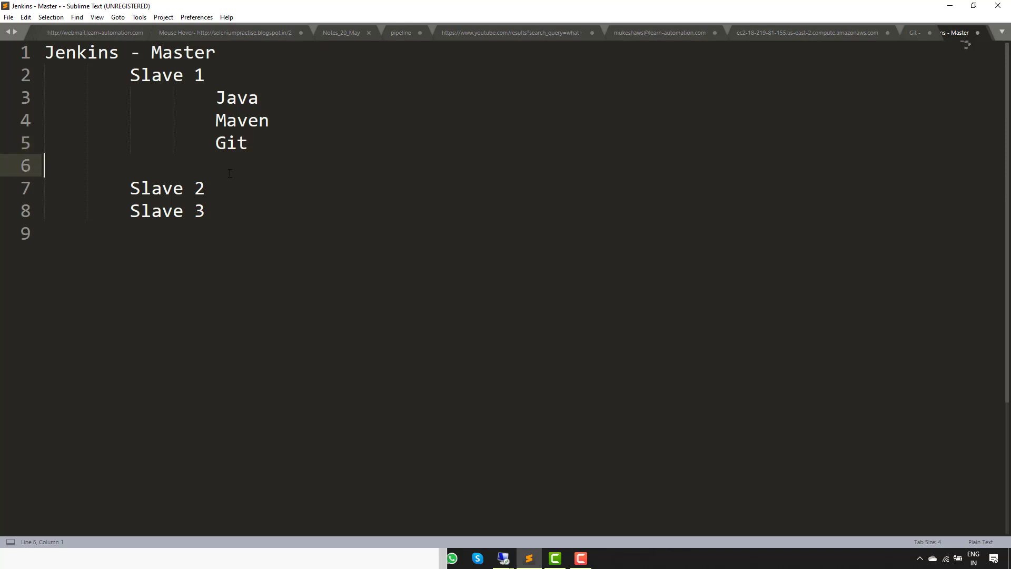
key("Down")
key("Down")
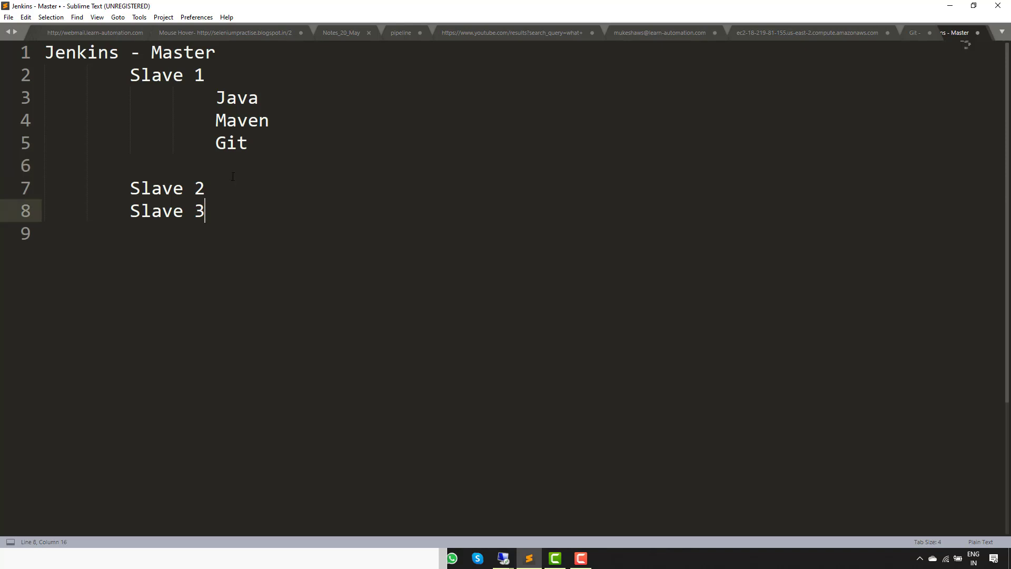
key("Up")
key("Up")
left_click(249, 191)
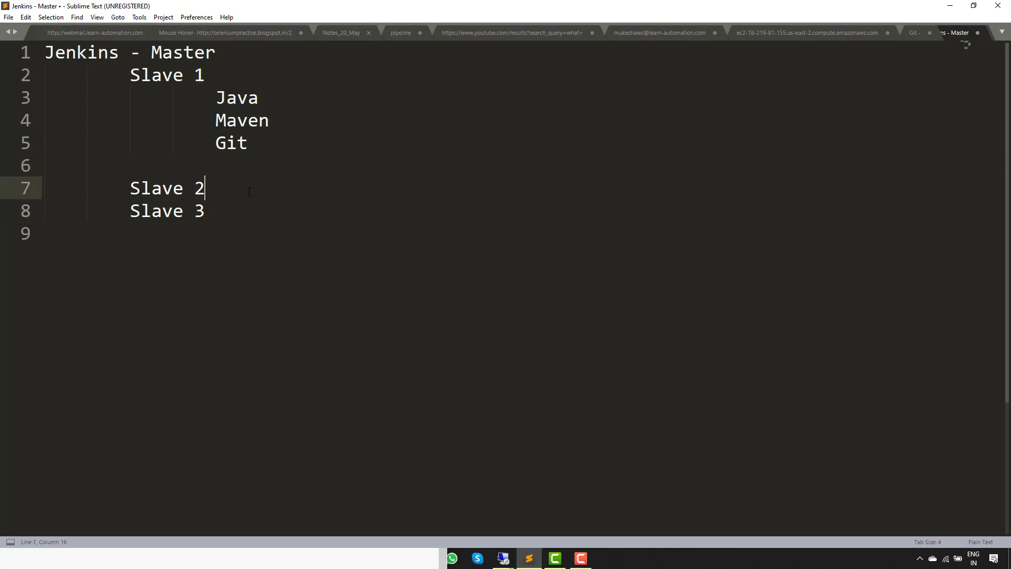
key("Return")
key("Tab")
key("Tab")
key("Return")
key("Return")
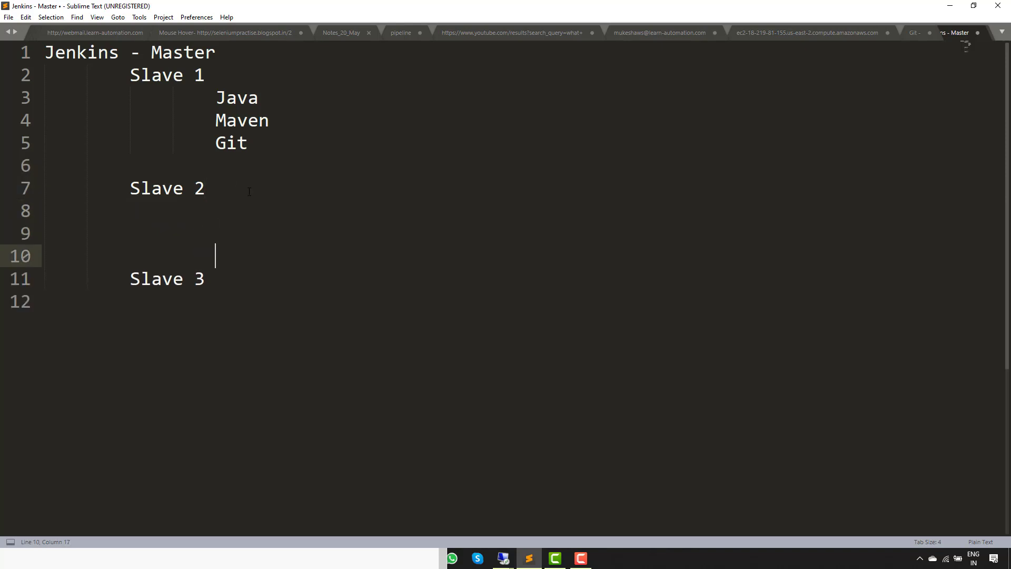
- Write "Linux" on the first line beneath "Slave 2", indented to align with the items under "Slave 1"
key("Up")
key("Up")
key("Tab")
key("Tab")
key("Tab")
key("Tab")
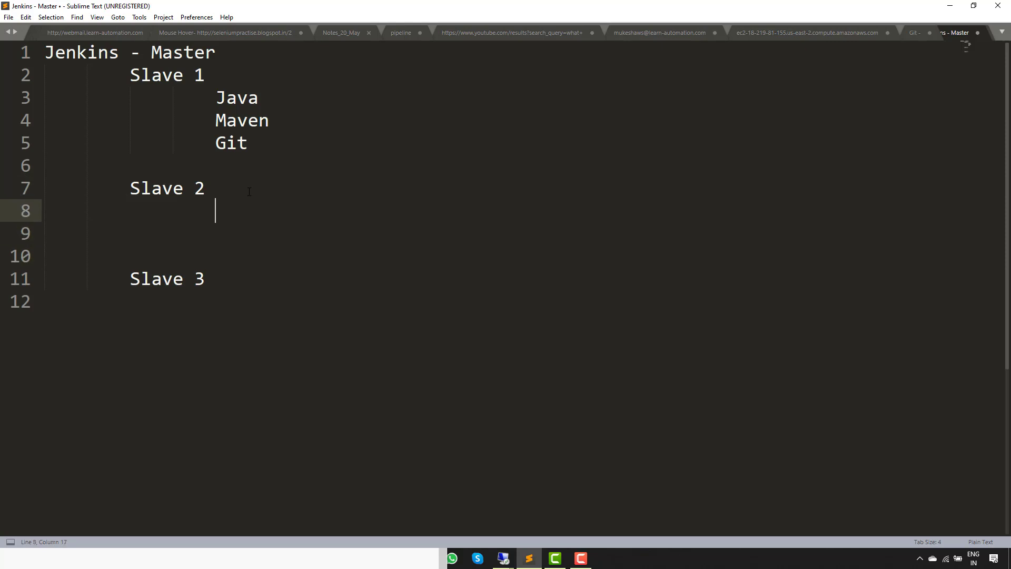
type("Linux")
- Add "Build" and "Deploying" on separate lines below "Linux" under "Slave 2", at the same indent
key("Return")
key("Tab")
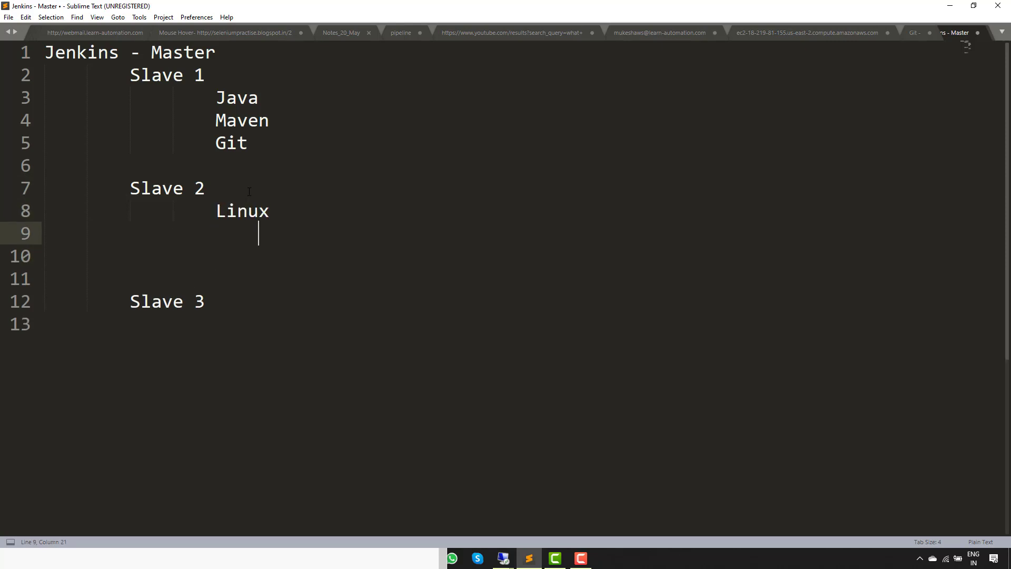
type("Build")
key("Return")
type("Dep")
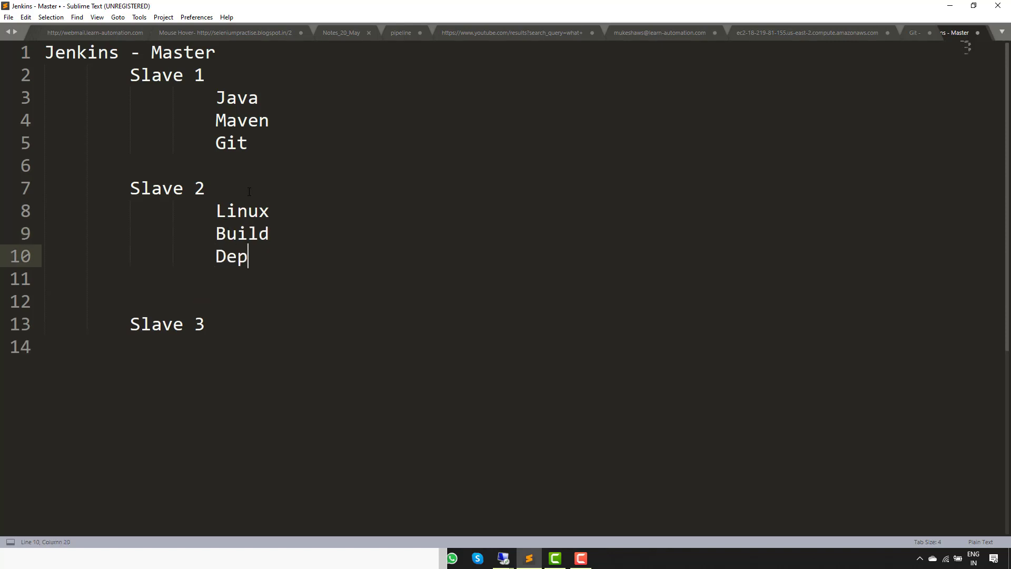
type("loying")
- List "Linux" and "Performance" on separate lines beneath "Slave 3", indented like the other slaves' items
key("Down")
key("Down")
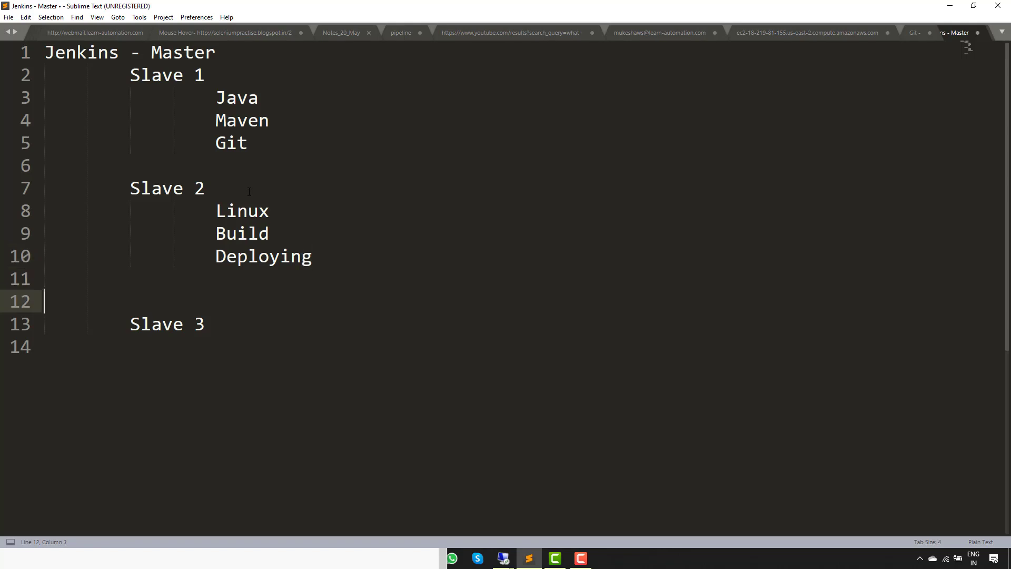
key("Down")
key("Return")
key("Tab")
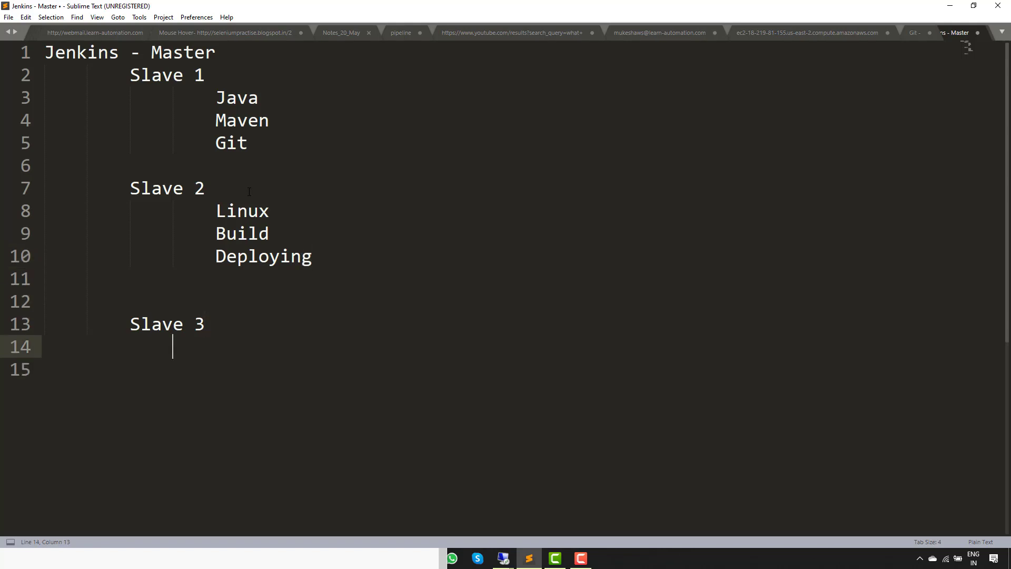
type("Linux")
key("Return")
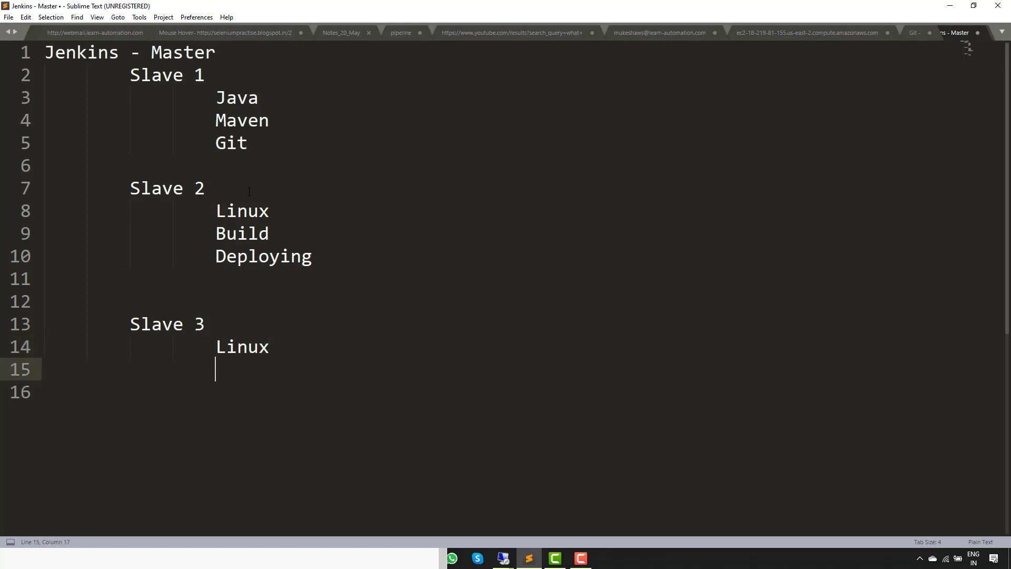
type("Performance")
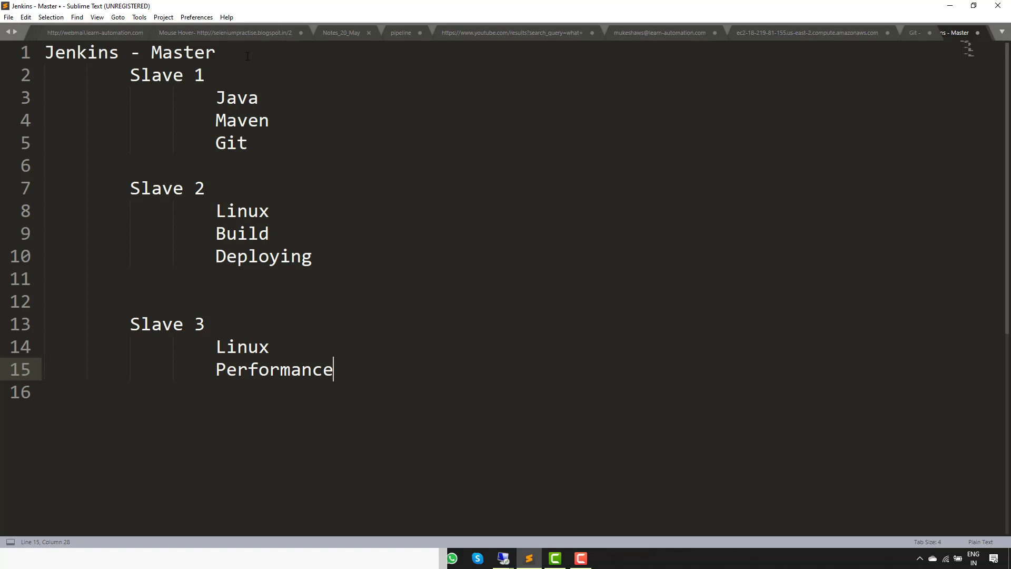
left_click_drag(215, 52, 43, 43)
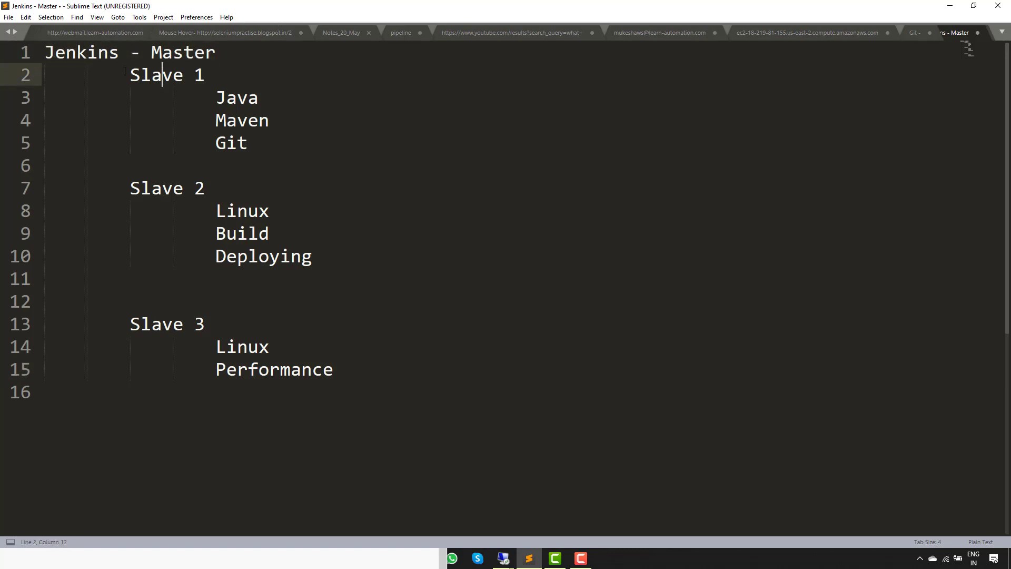
left_click_drag(130, 75, 280, 137)
left_click(323, 162)
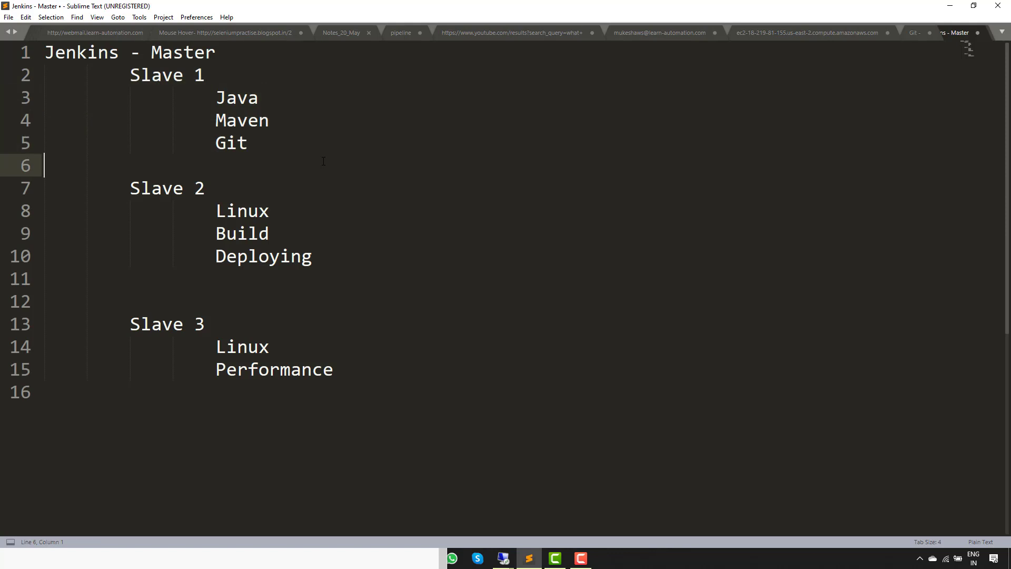